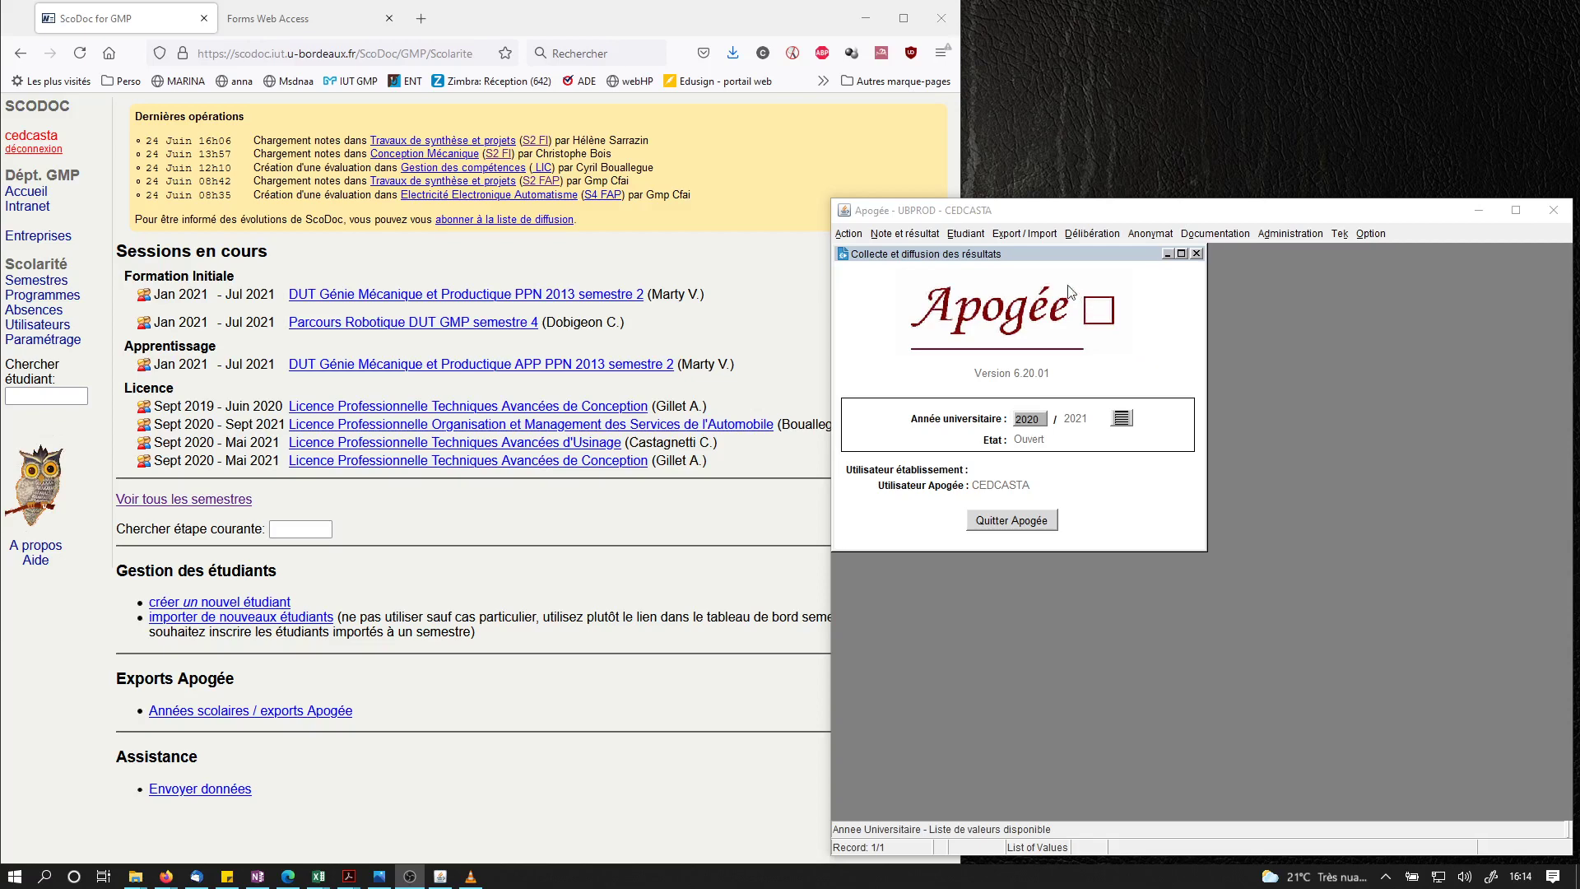
Open the export template (maquette d'export) form in Apogée for diploma version 2PCPPI1.
click(1029, 235)
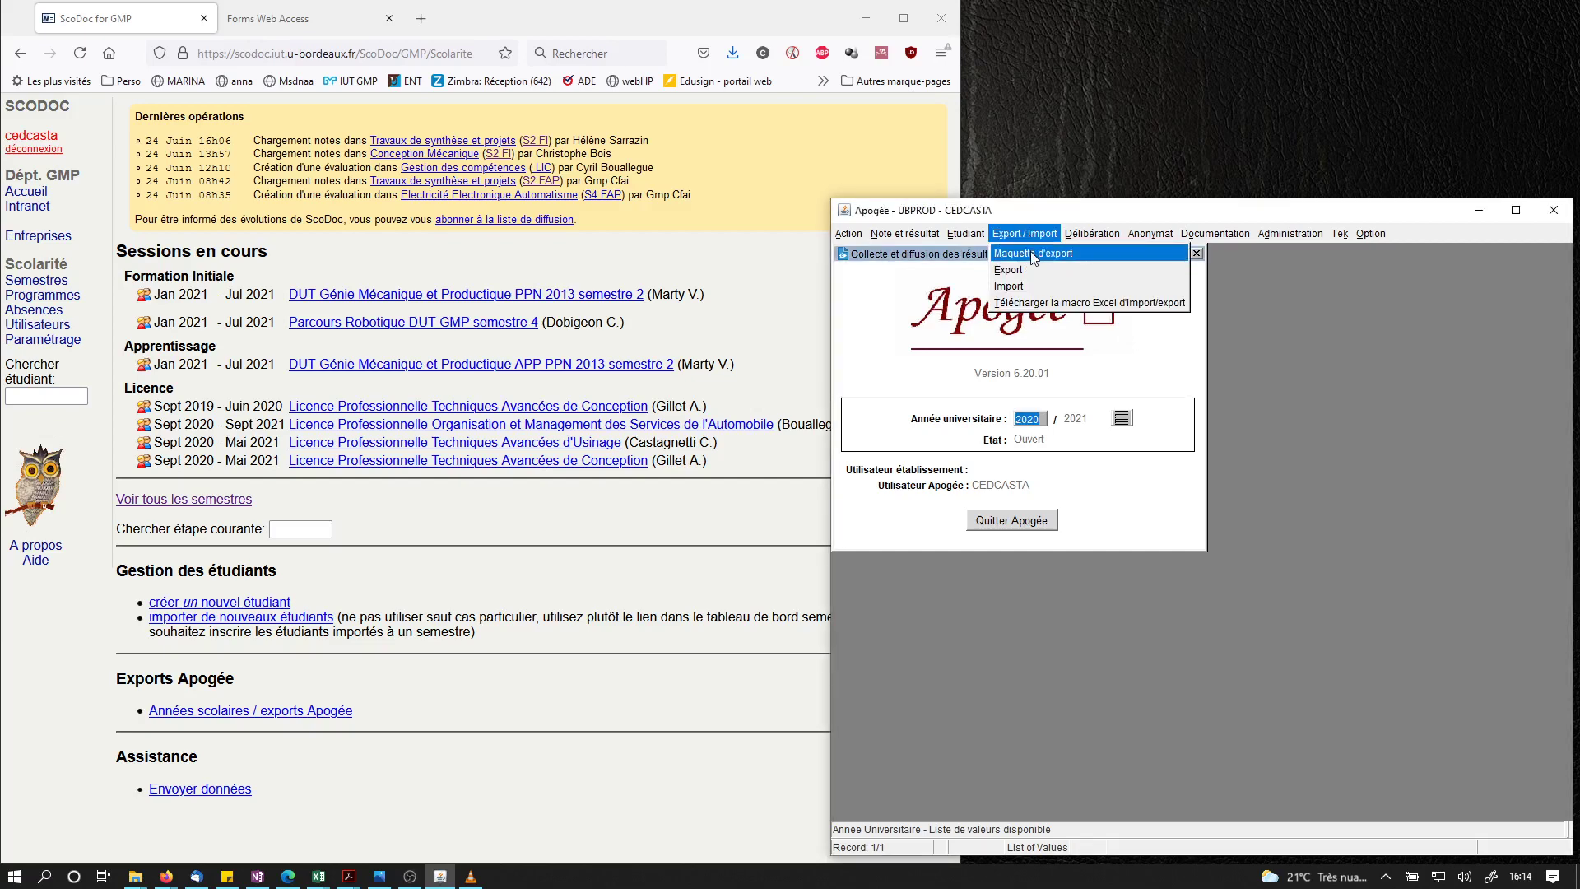
click(1031, 255)
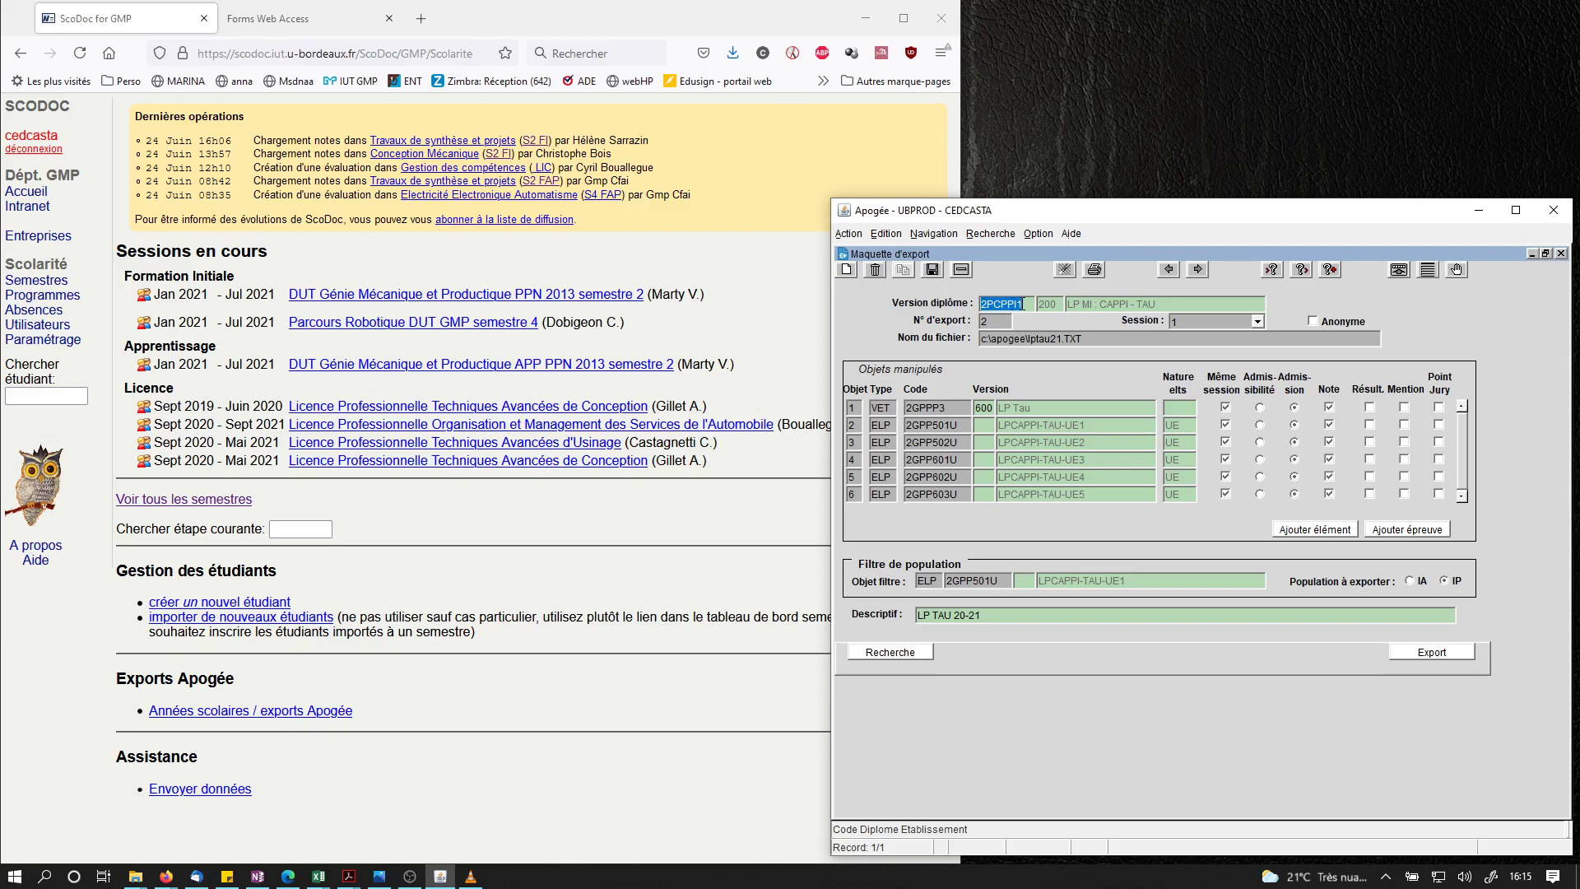
Review the export template's diploma version, file name, VET and ELP object codes, and description.
click(1024, 304)
drag(1024, 304, 978, 304)
click(984, 338)
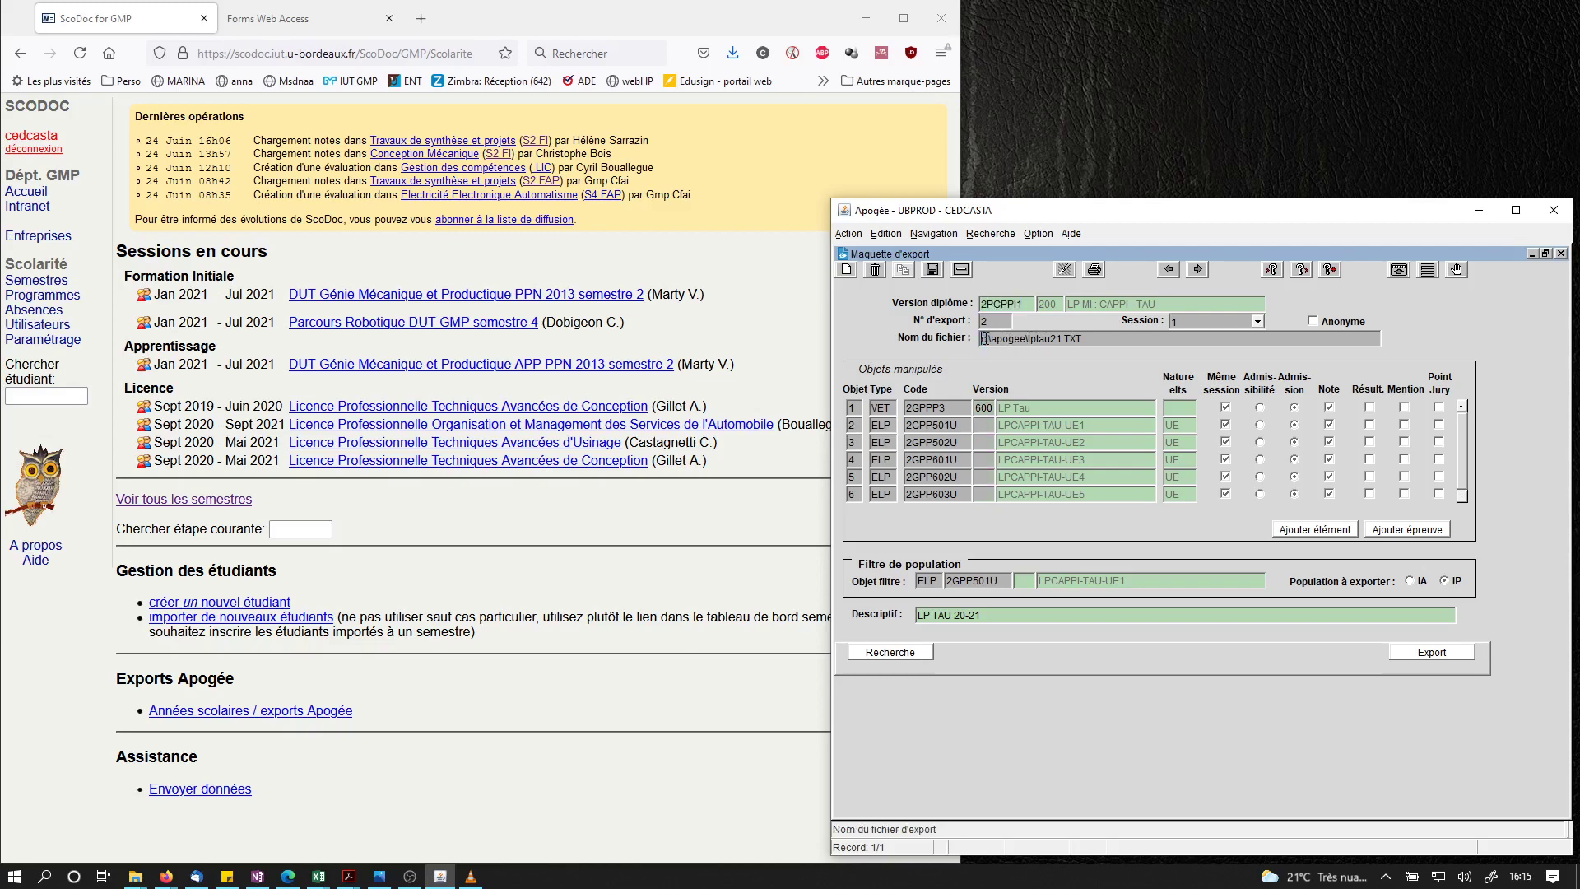
drag(984, 338, 1001, 342)
click(1108, 338)
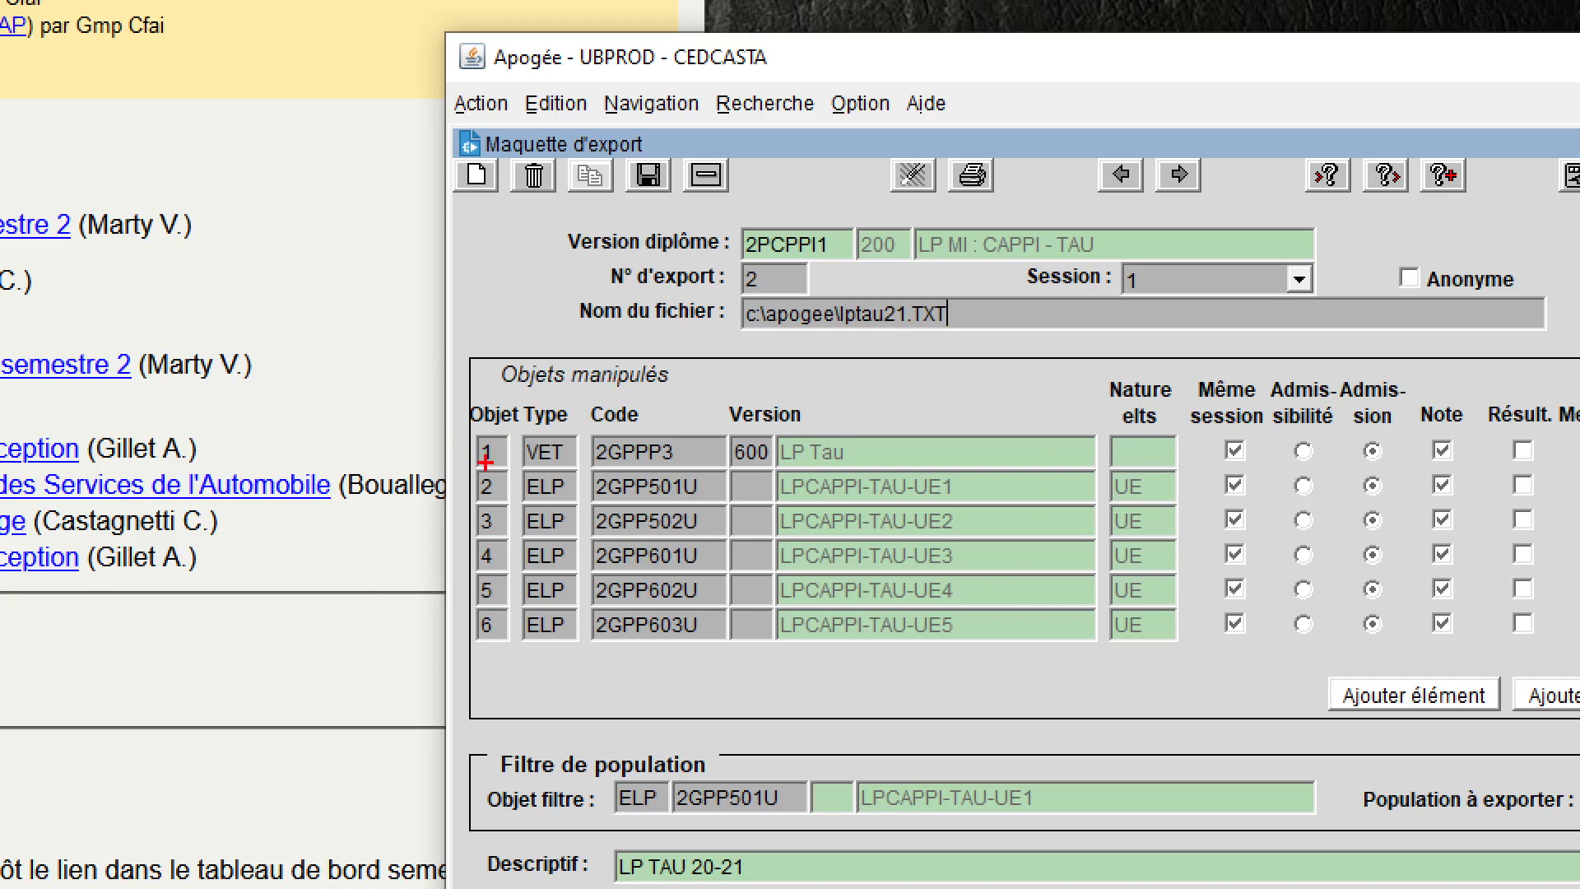
drag(501, 469, 574, 466)
mouse_move(598, 429)
mouse_down()
mouse_move(688, 442)
mouse_move(690, 469)
mouse_up()
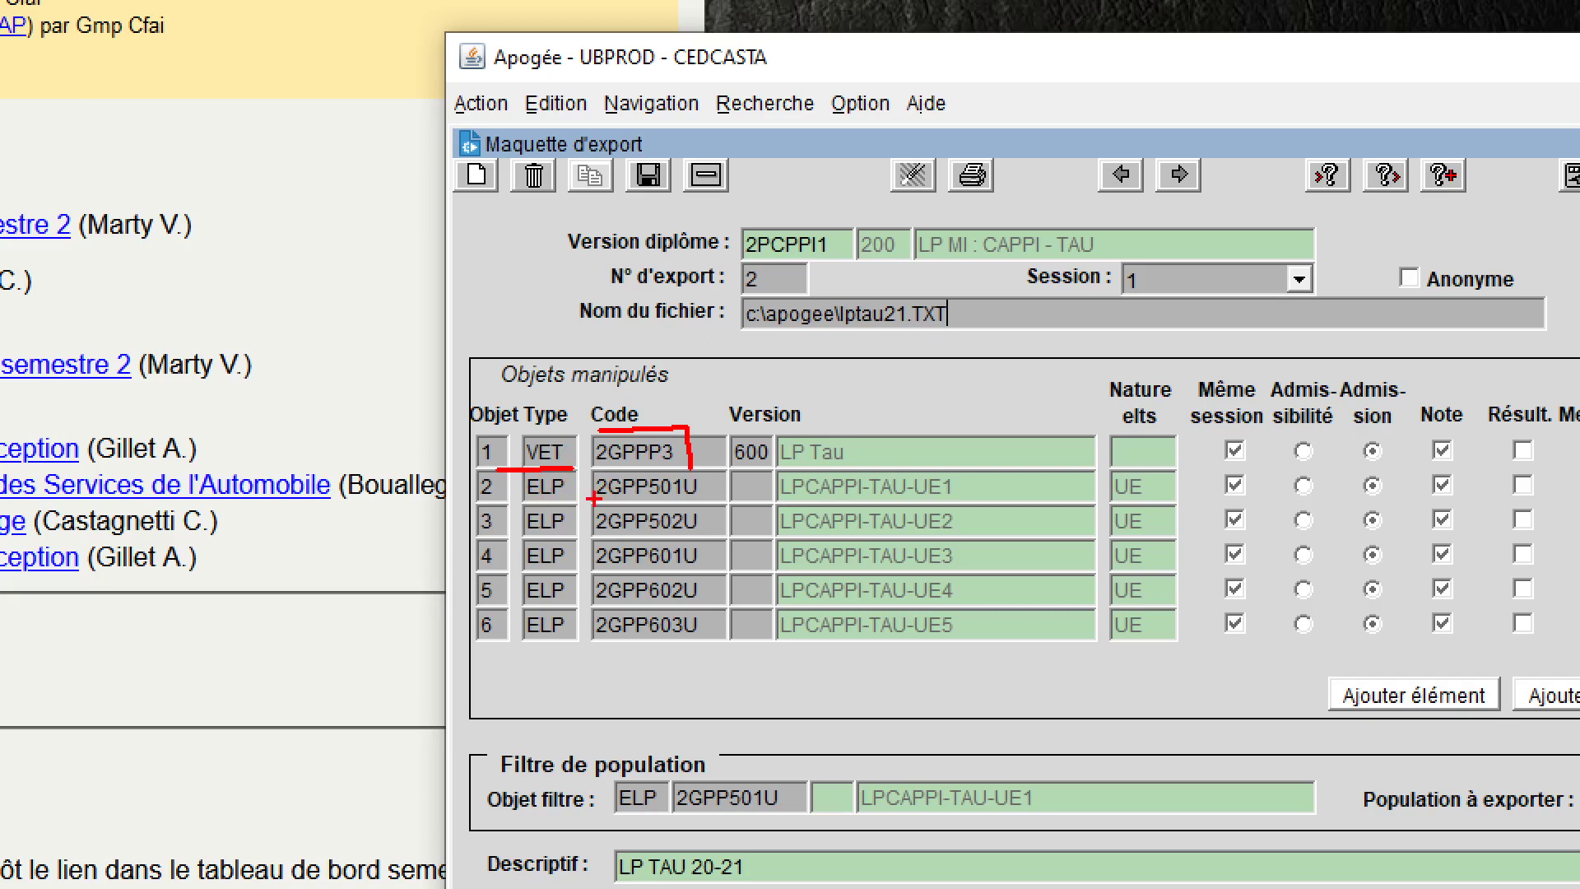
drag(581, 502, 696, 500)
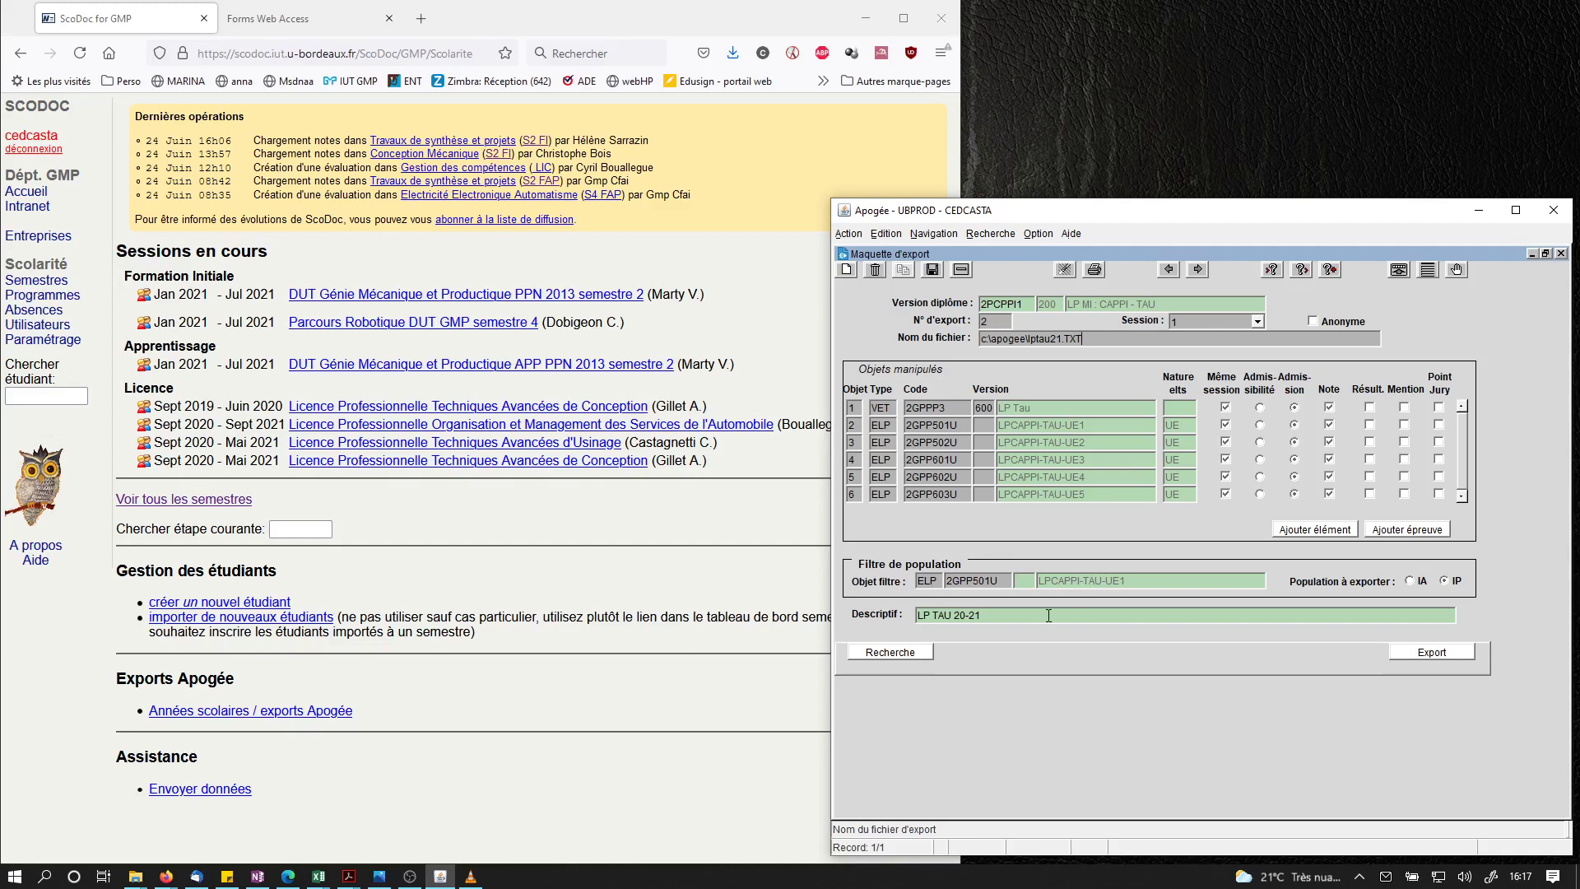
drag(920, 615, 985, 615)
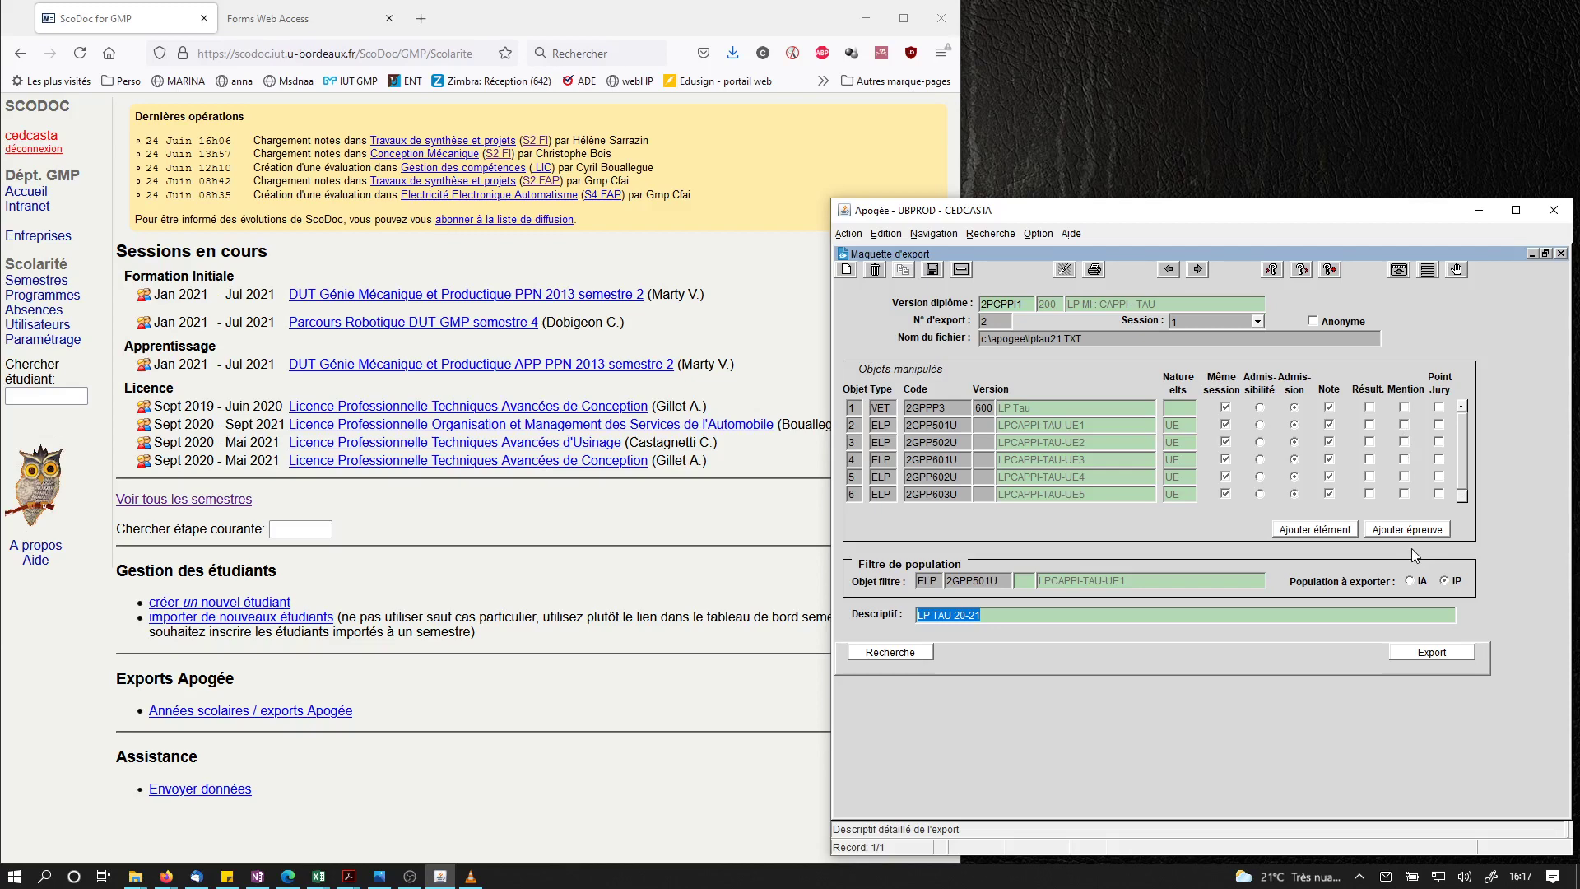
Start the export from the template, display the enrolled students, and export them to c:\apogee\lptau21.TXT.
click(1424, 652)
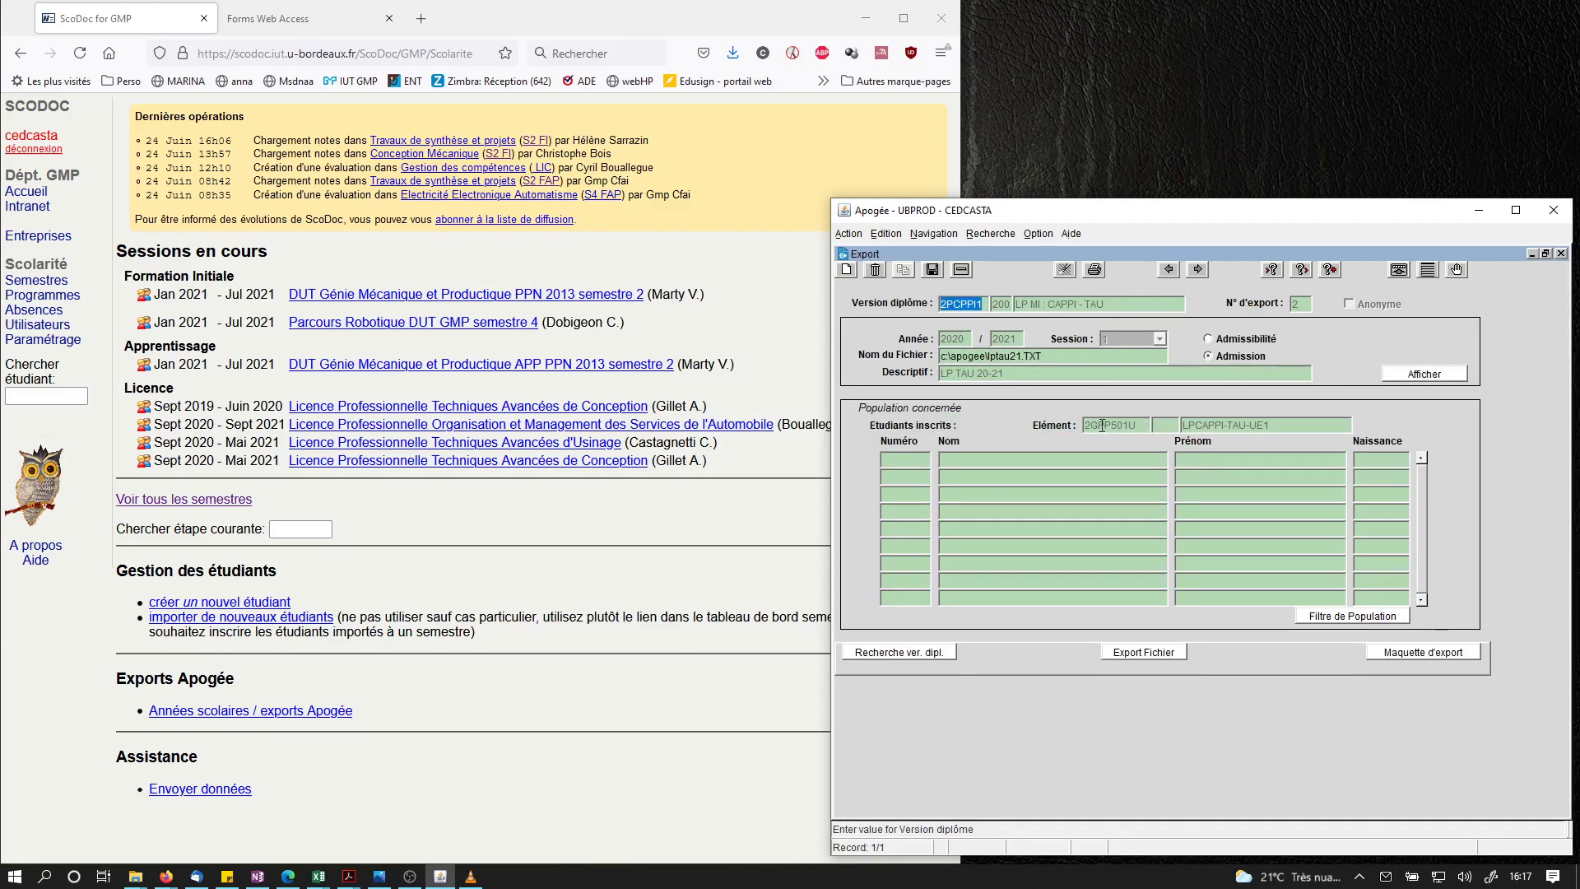
click(1405, 374)
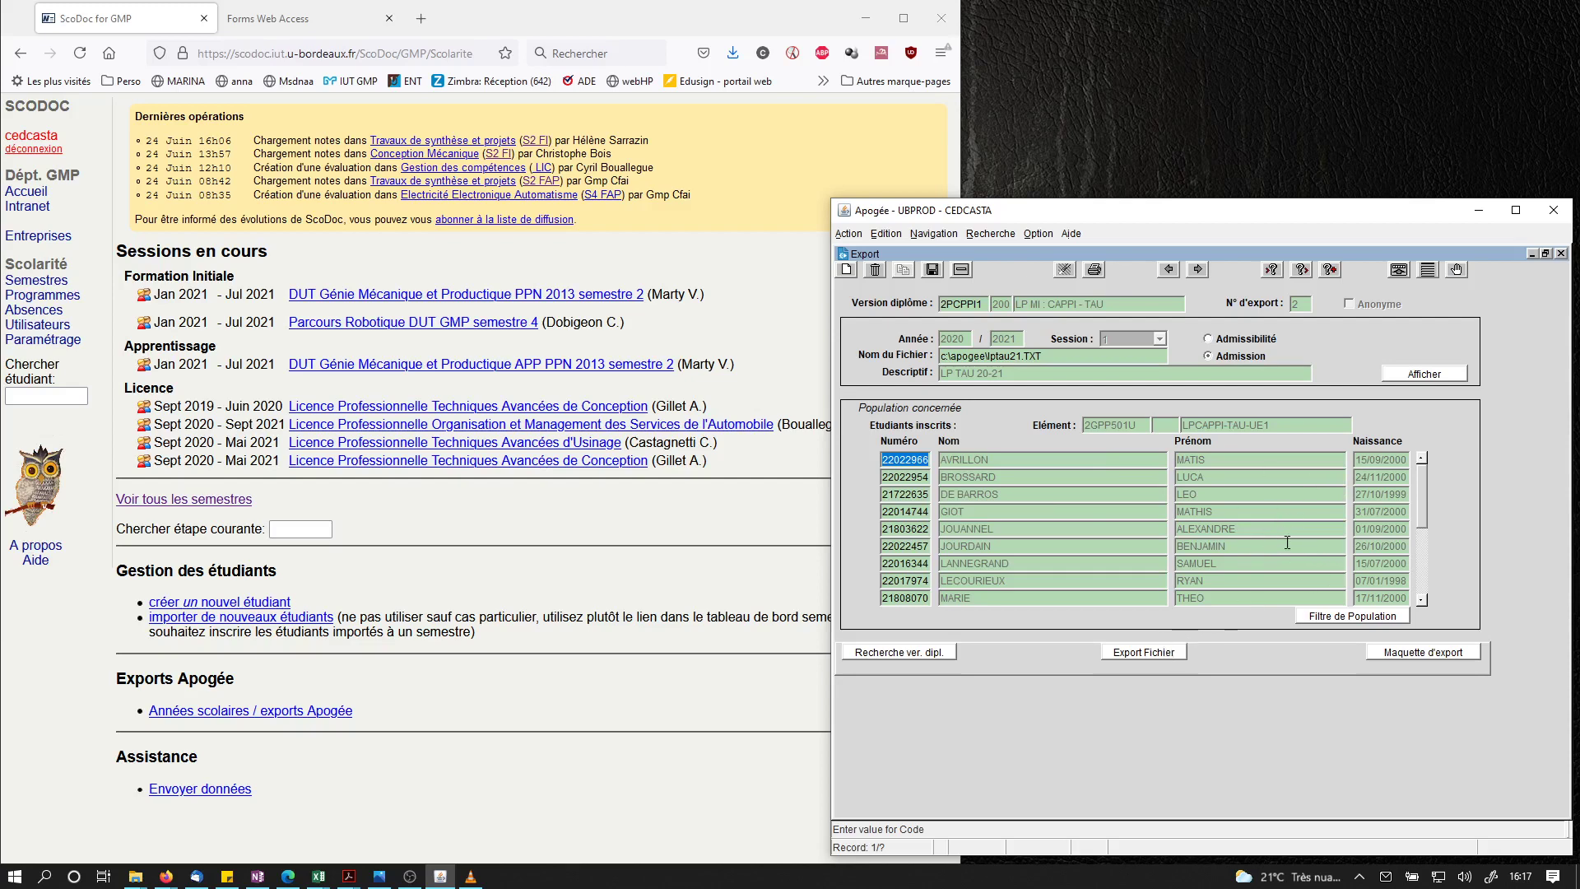
click(1169, 655)
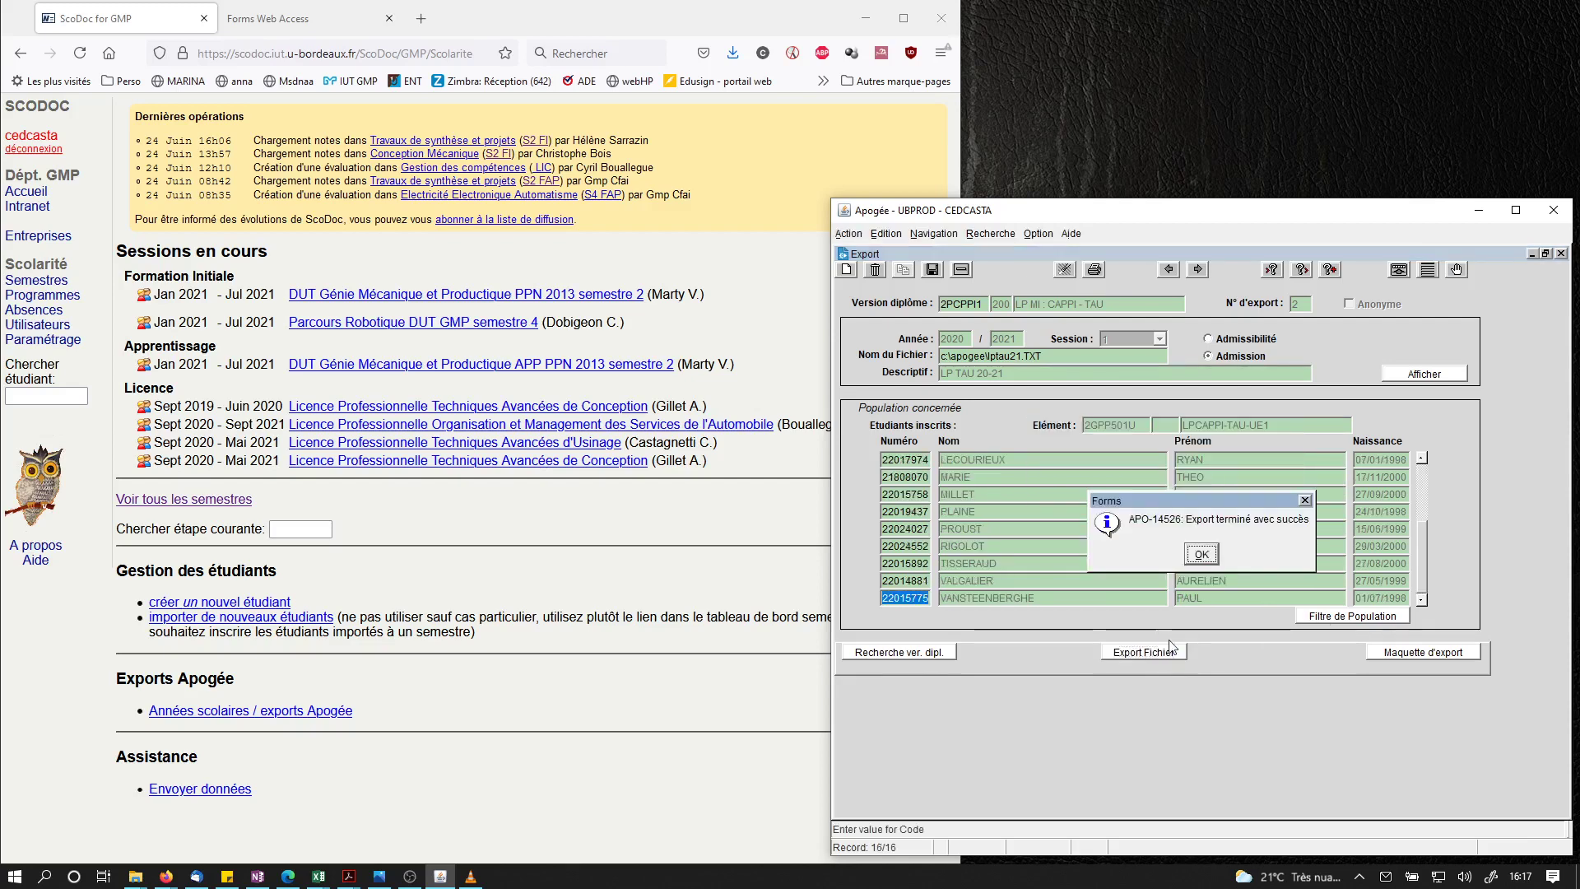
click(1199, 553)
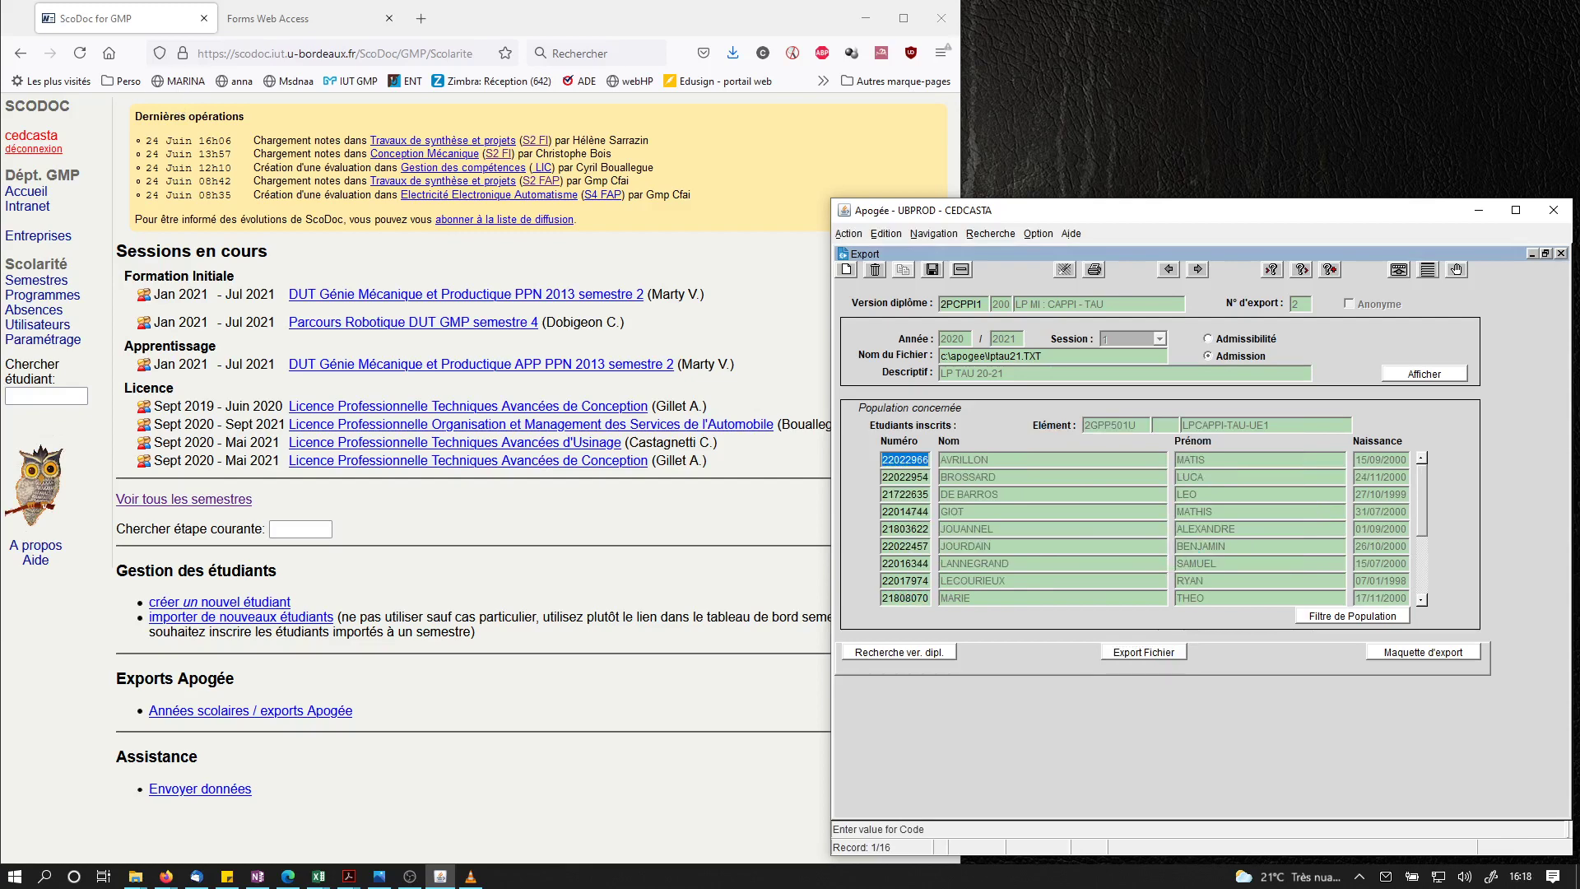
Open lptau21.TXT from the C:\apogee folder, read through its columns and student section, and close it.
key(super+e)
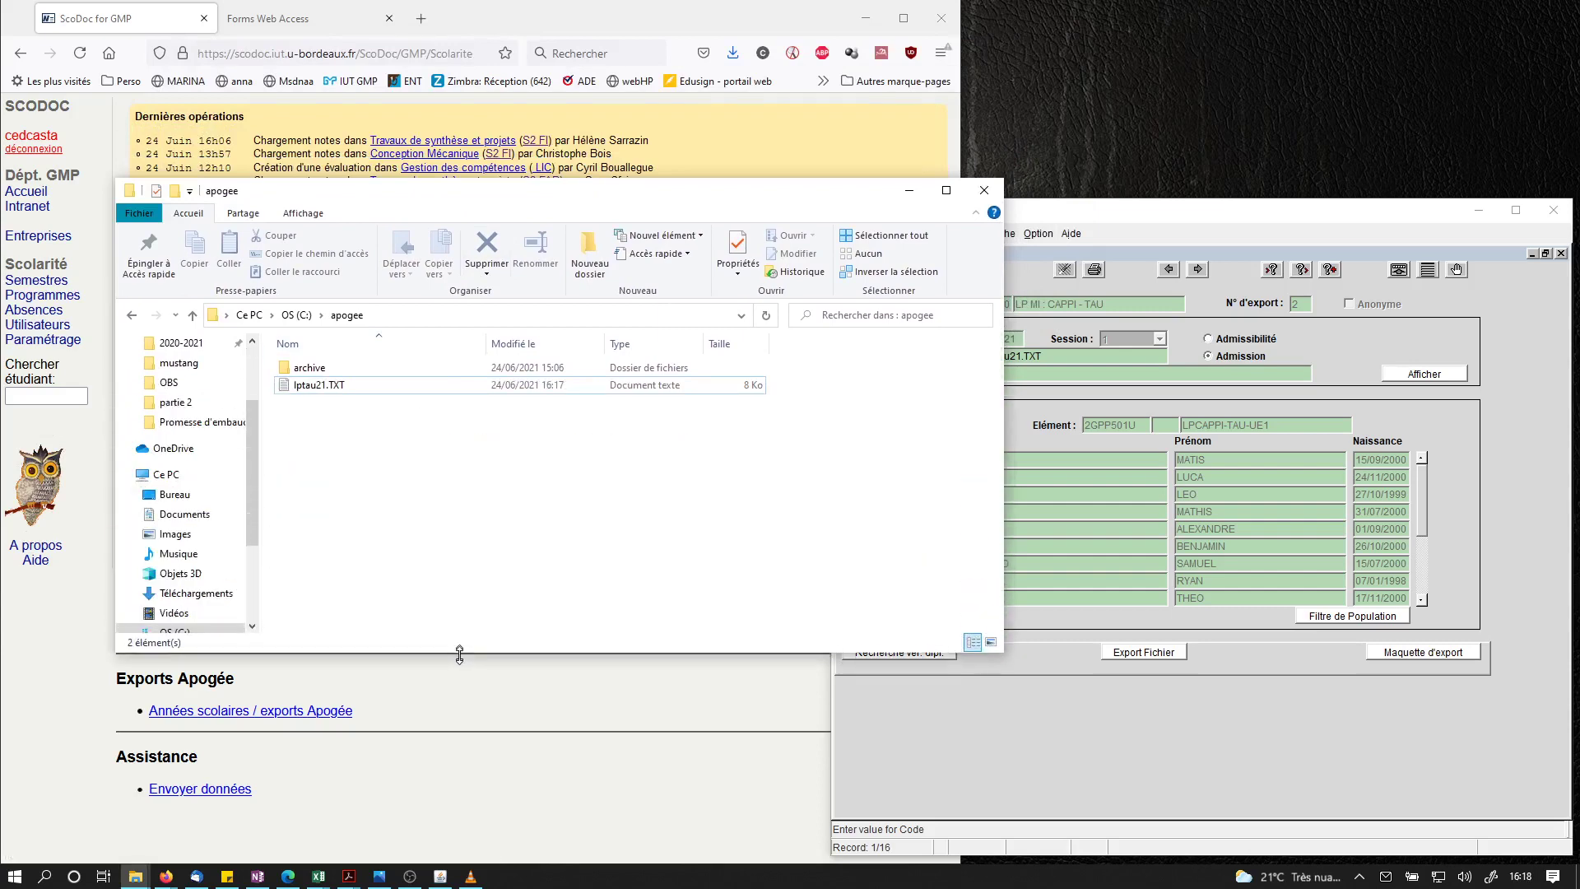
double_click(326, 389)
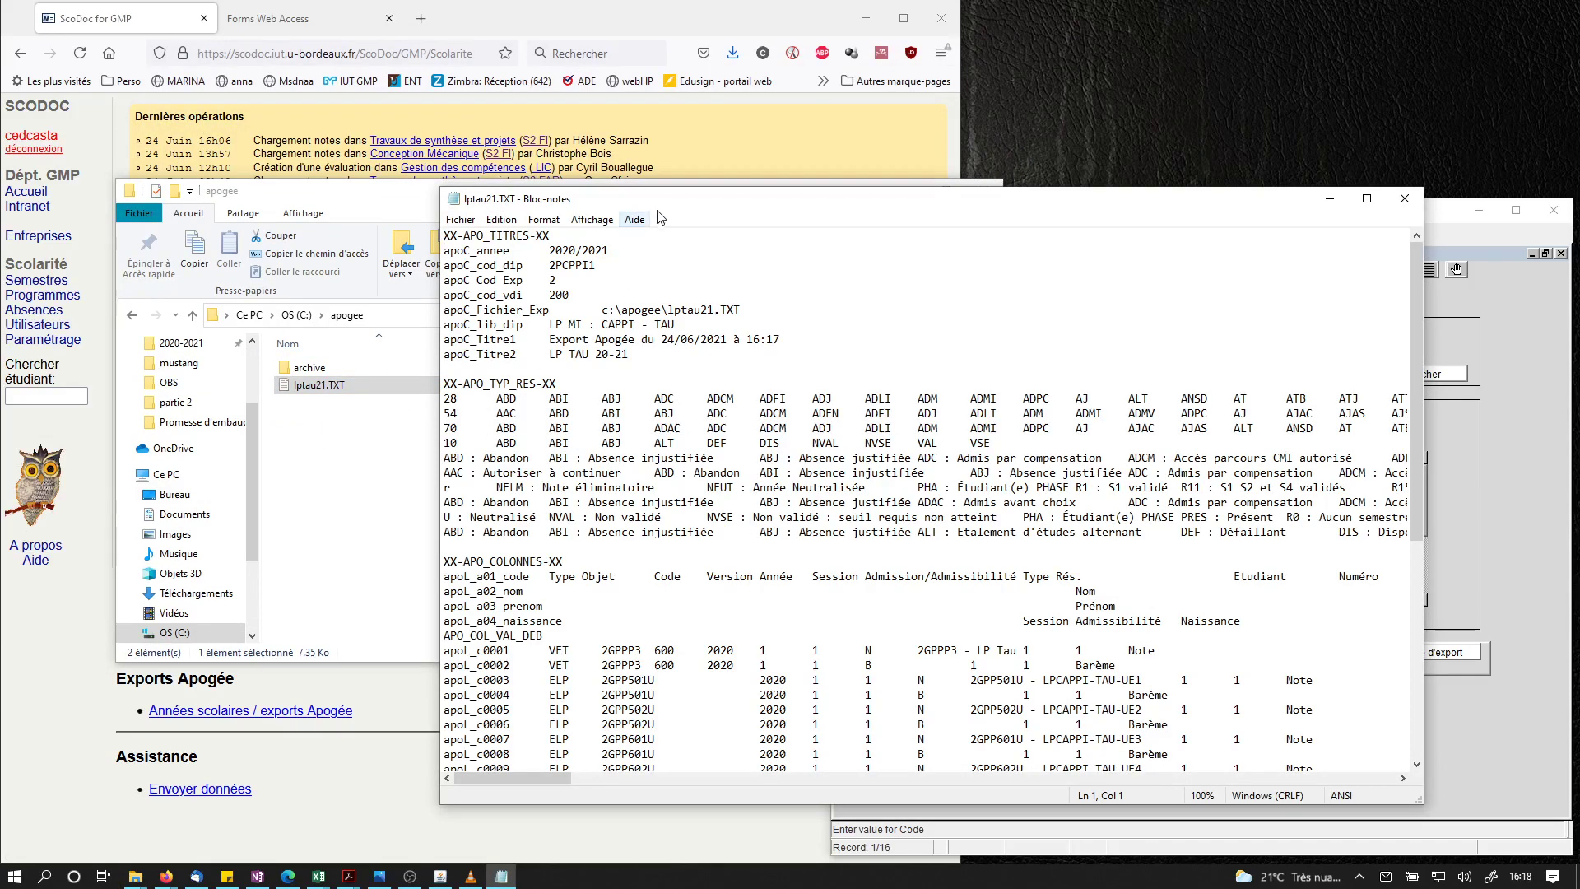
drag(658, 198, 502, 107)
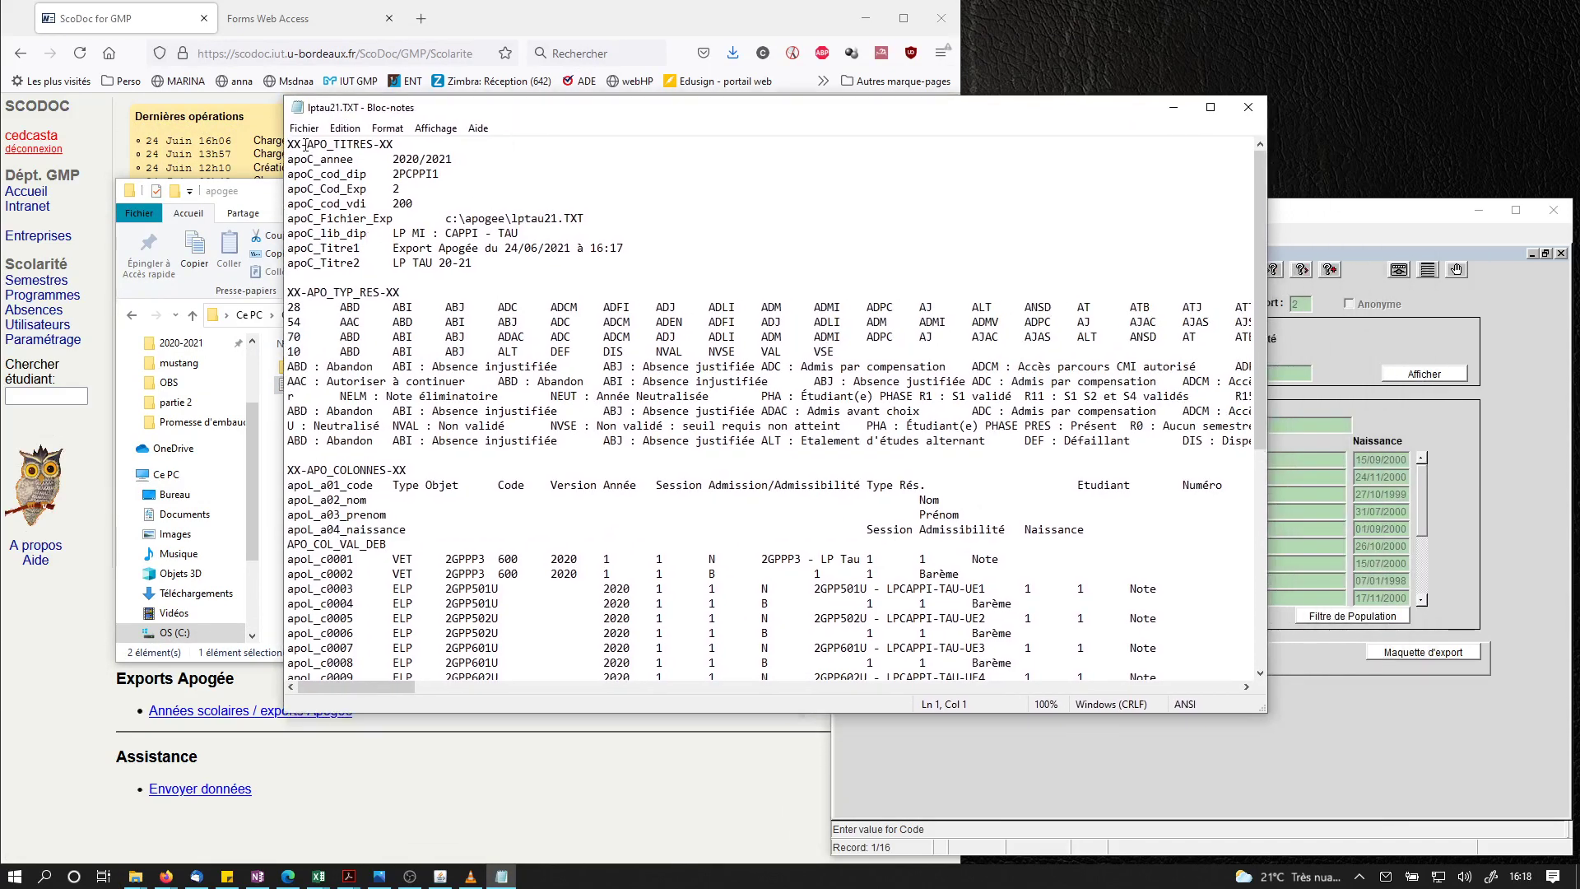
scroll(520, 357, down, 4)
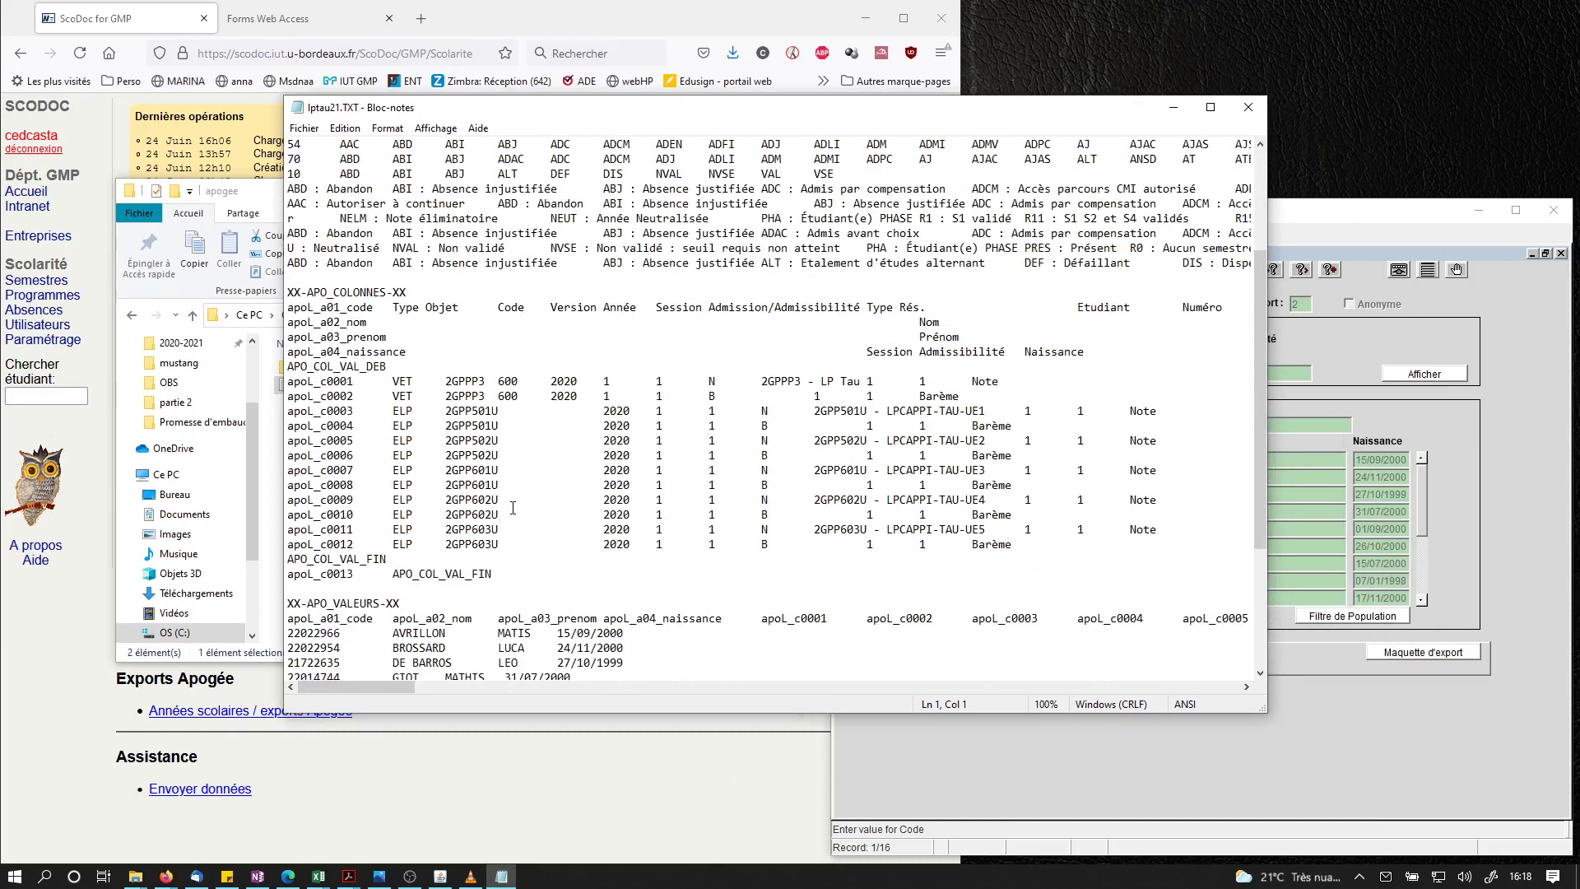
scroll(513, 508, down, 4)
scroll(811, 440, down, 1)
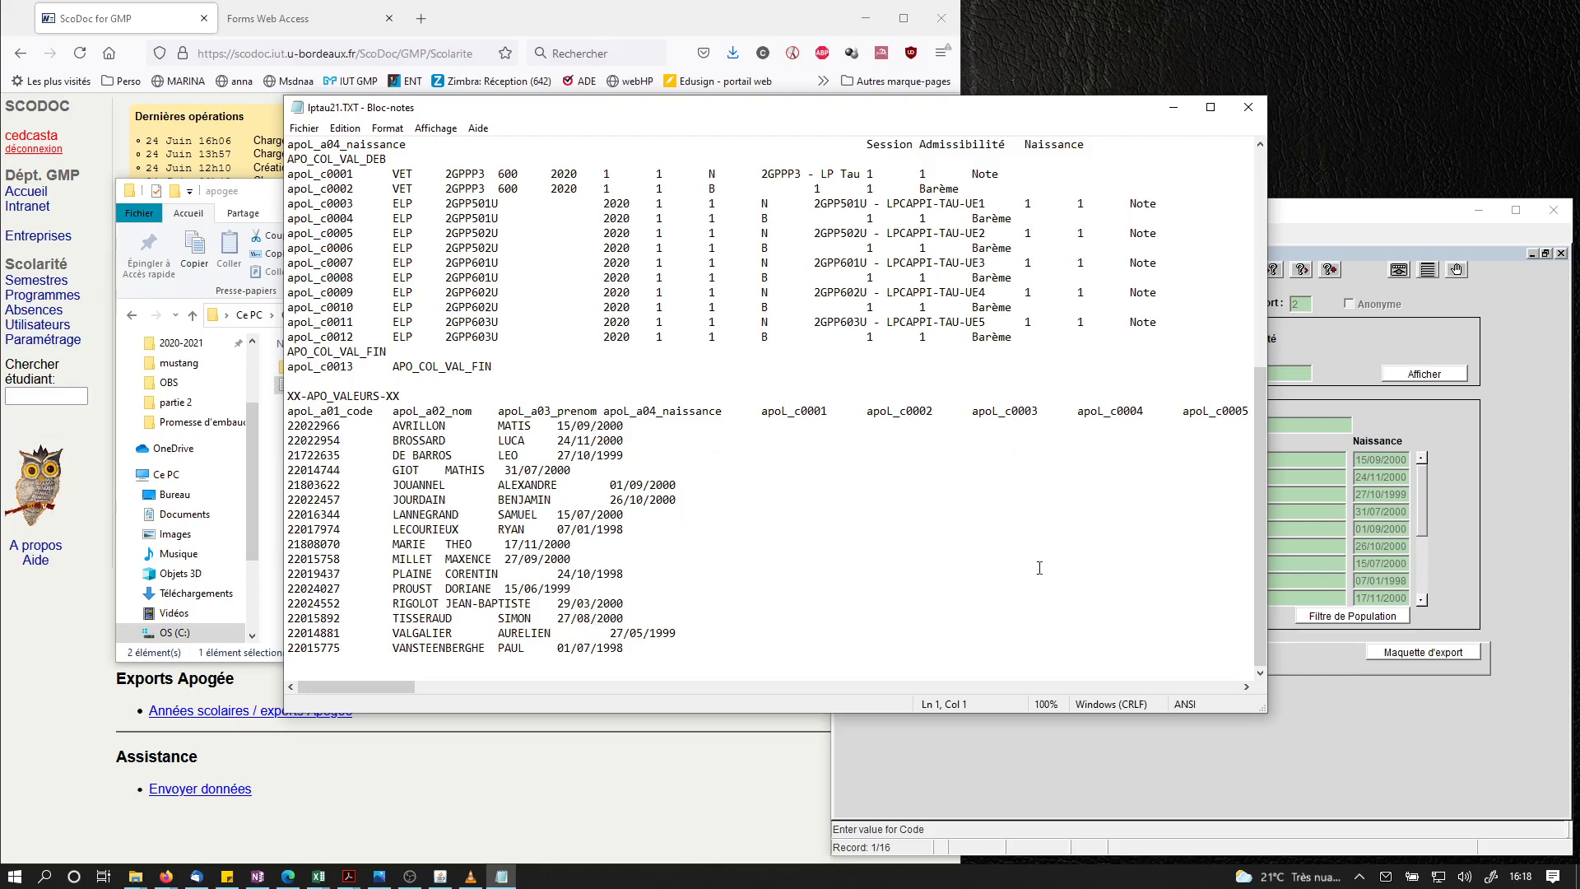
click(1248, 107)
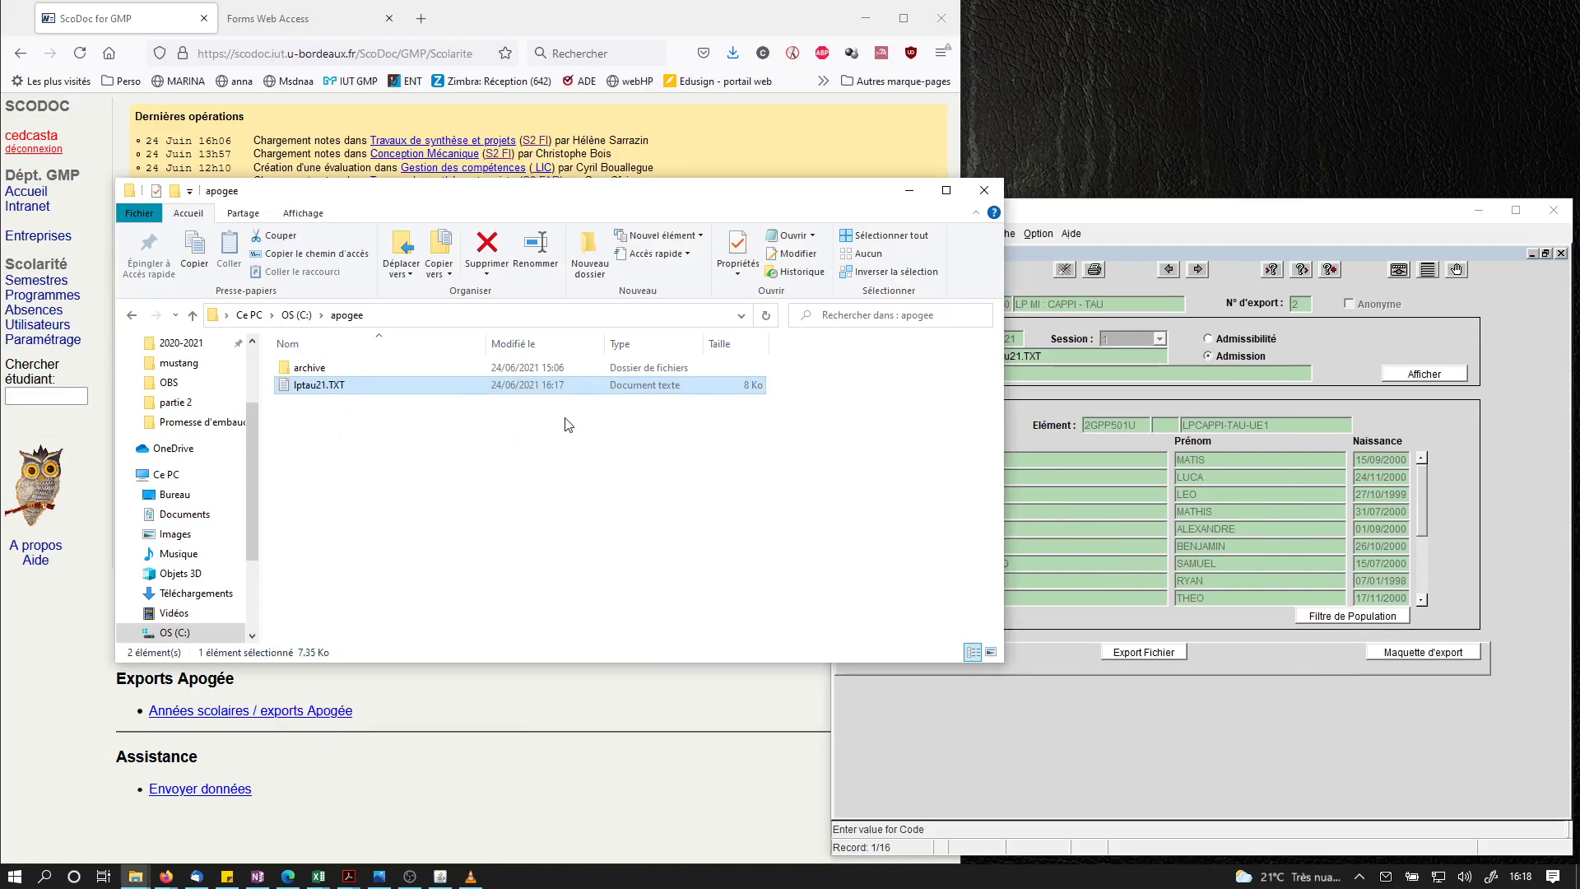
drag(565, 190, 444, 0)
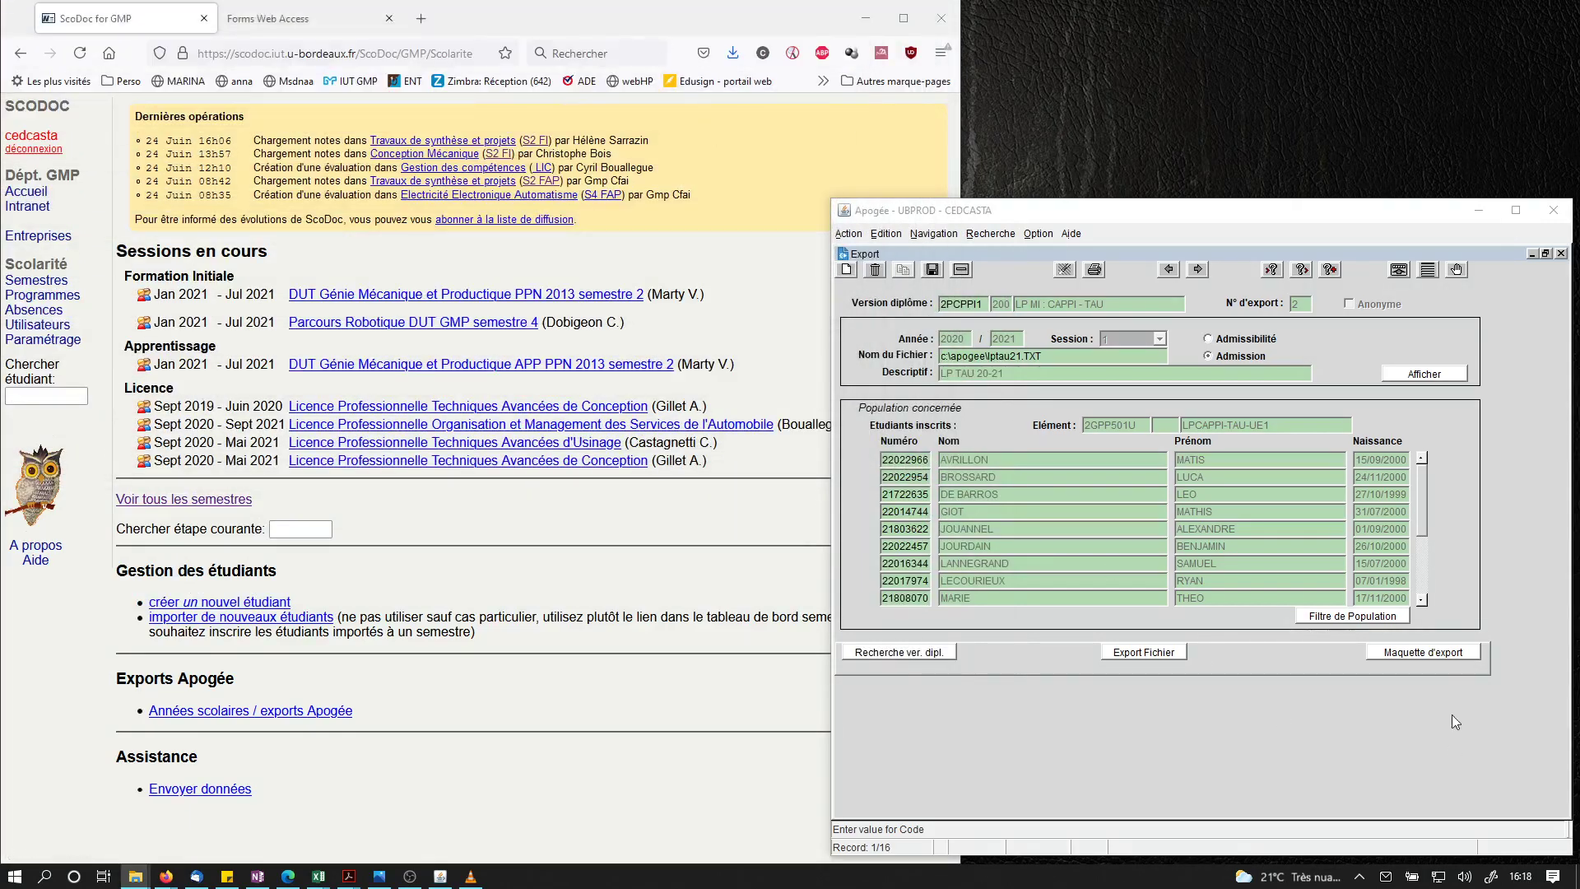
Return to the export template in Apogée and arrange its window beside a widened ScoDoc browser window.
click(1427, 653)
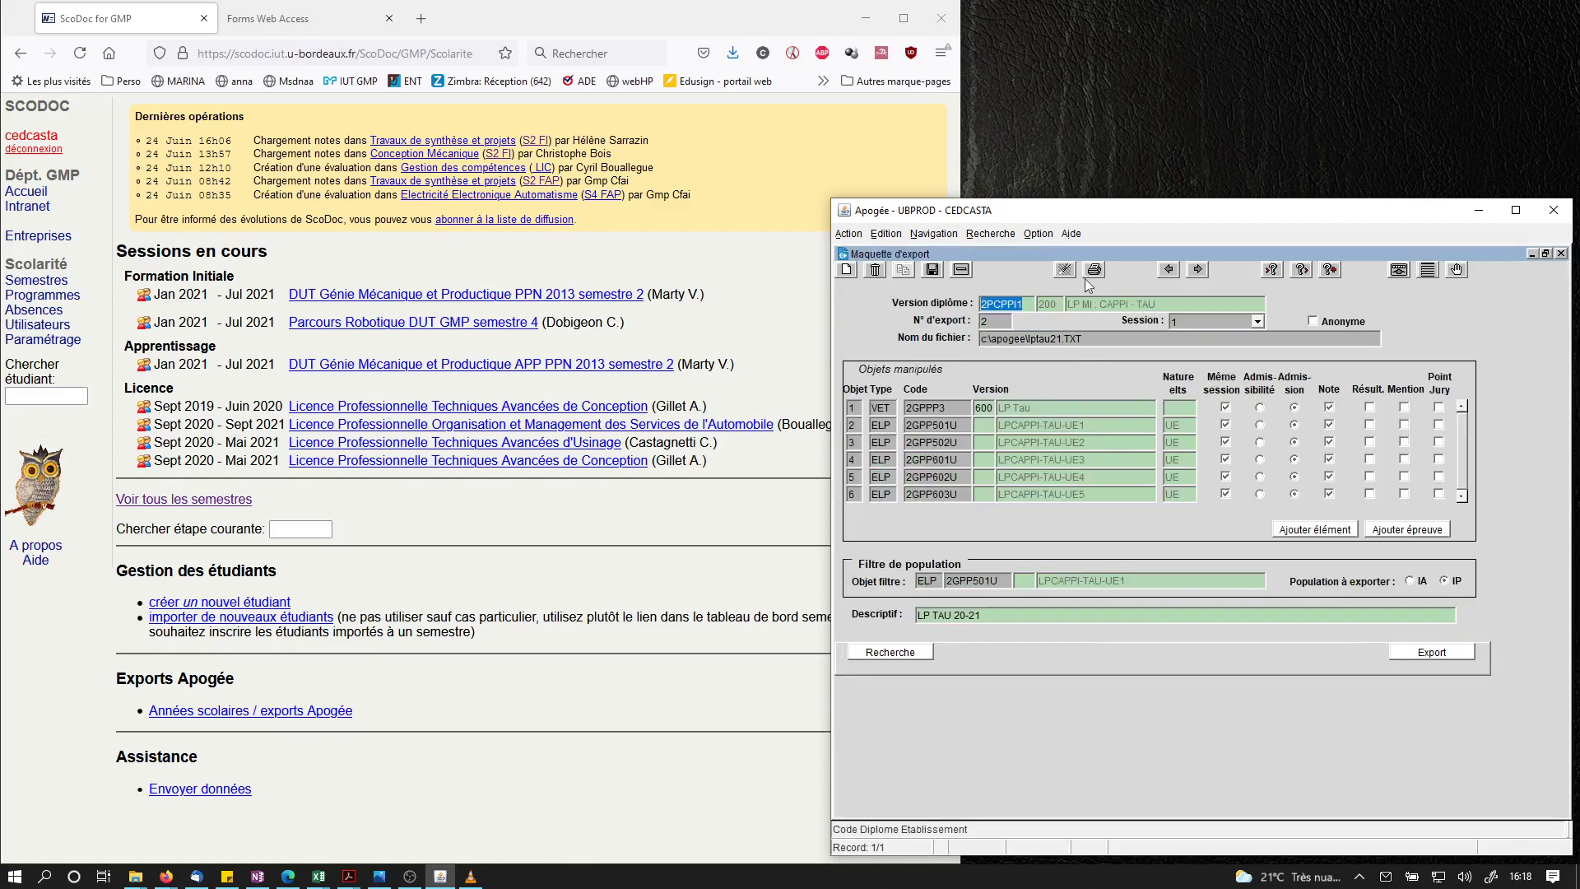
drag(1103, 213, 1353, 175)
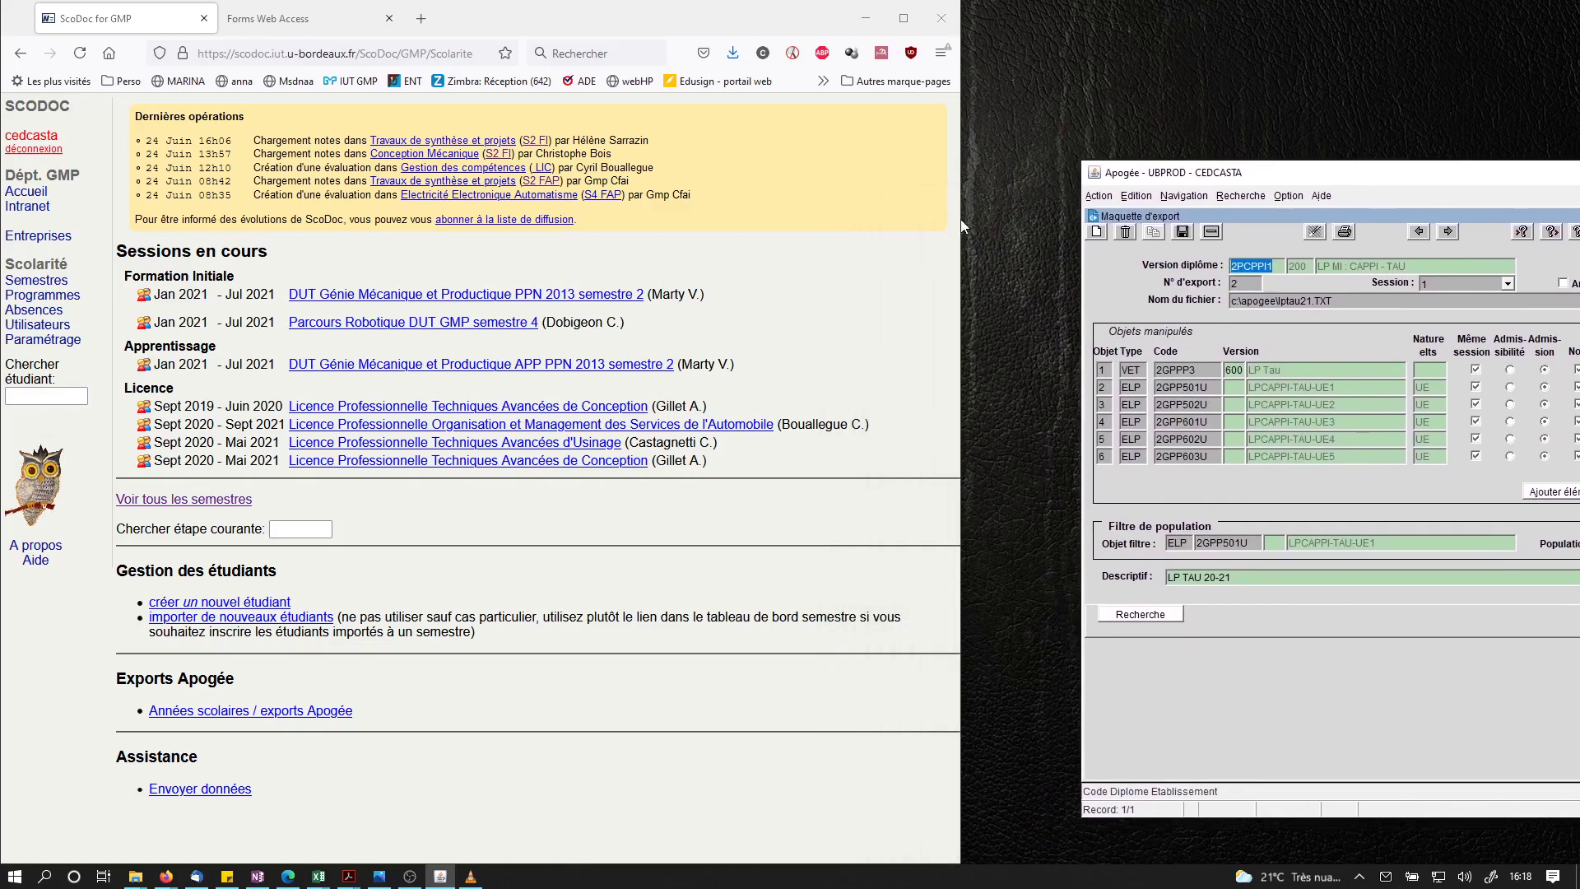
drag(960, 225, 1071, 232)
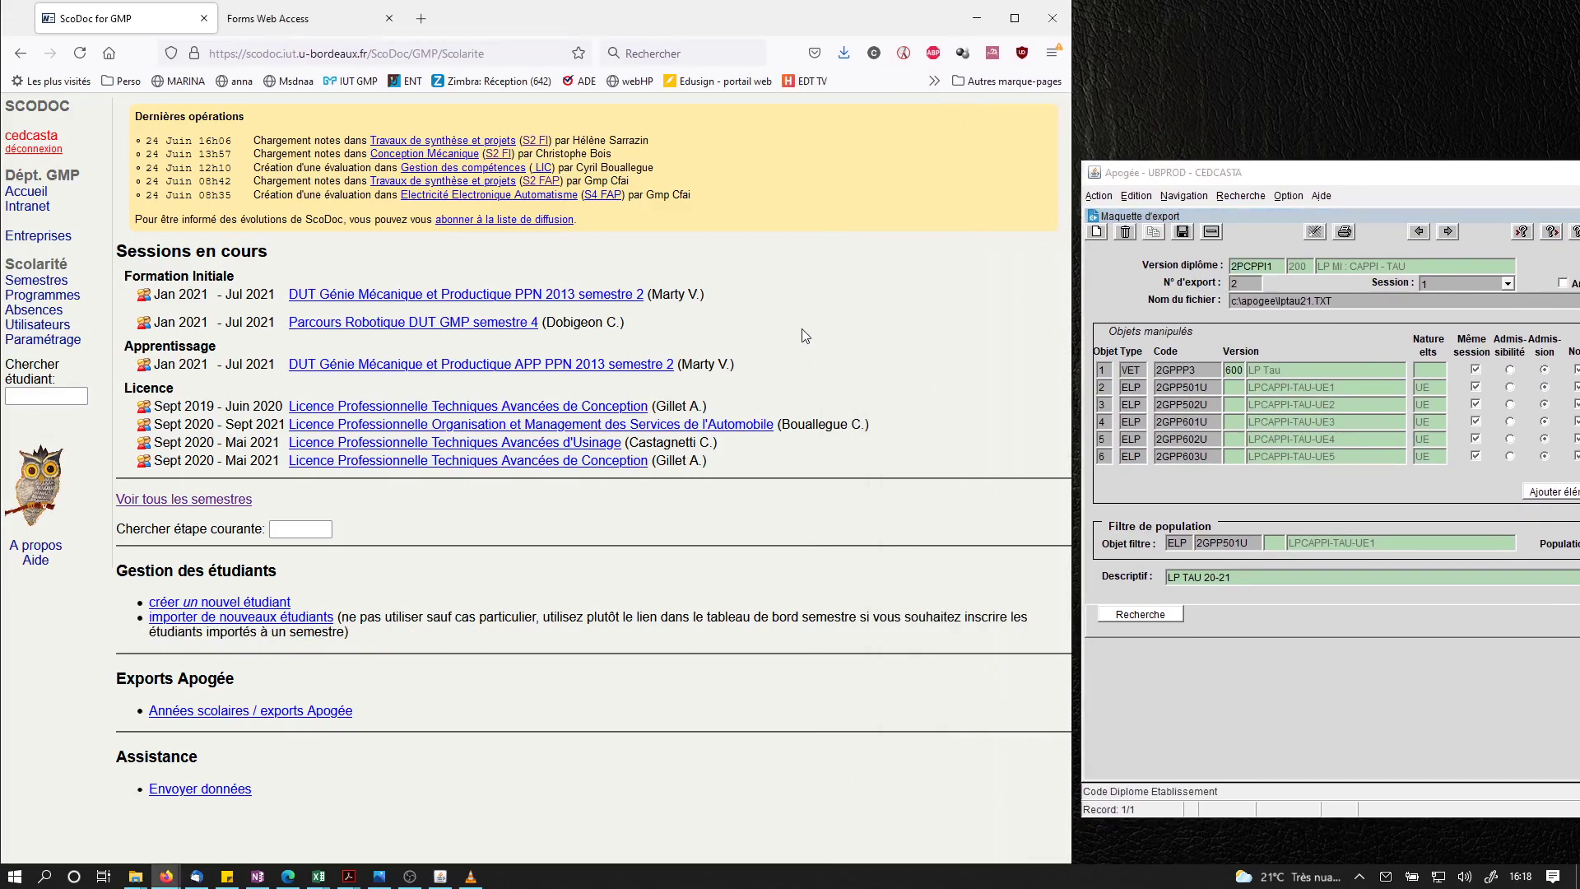
Open version 3 of the Licence Professionnelle Techniques Avancées d'Usinage (LP TAU) programme in ScoDoc.
click(60, 296)
scroll(539, 370, down, 5)
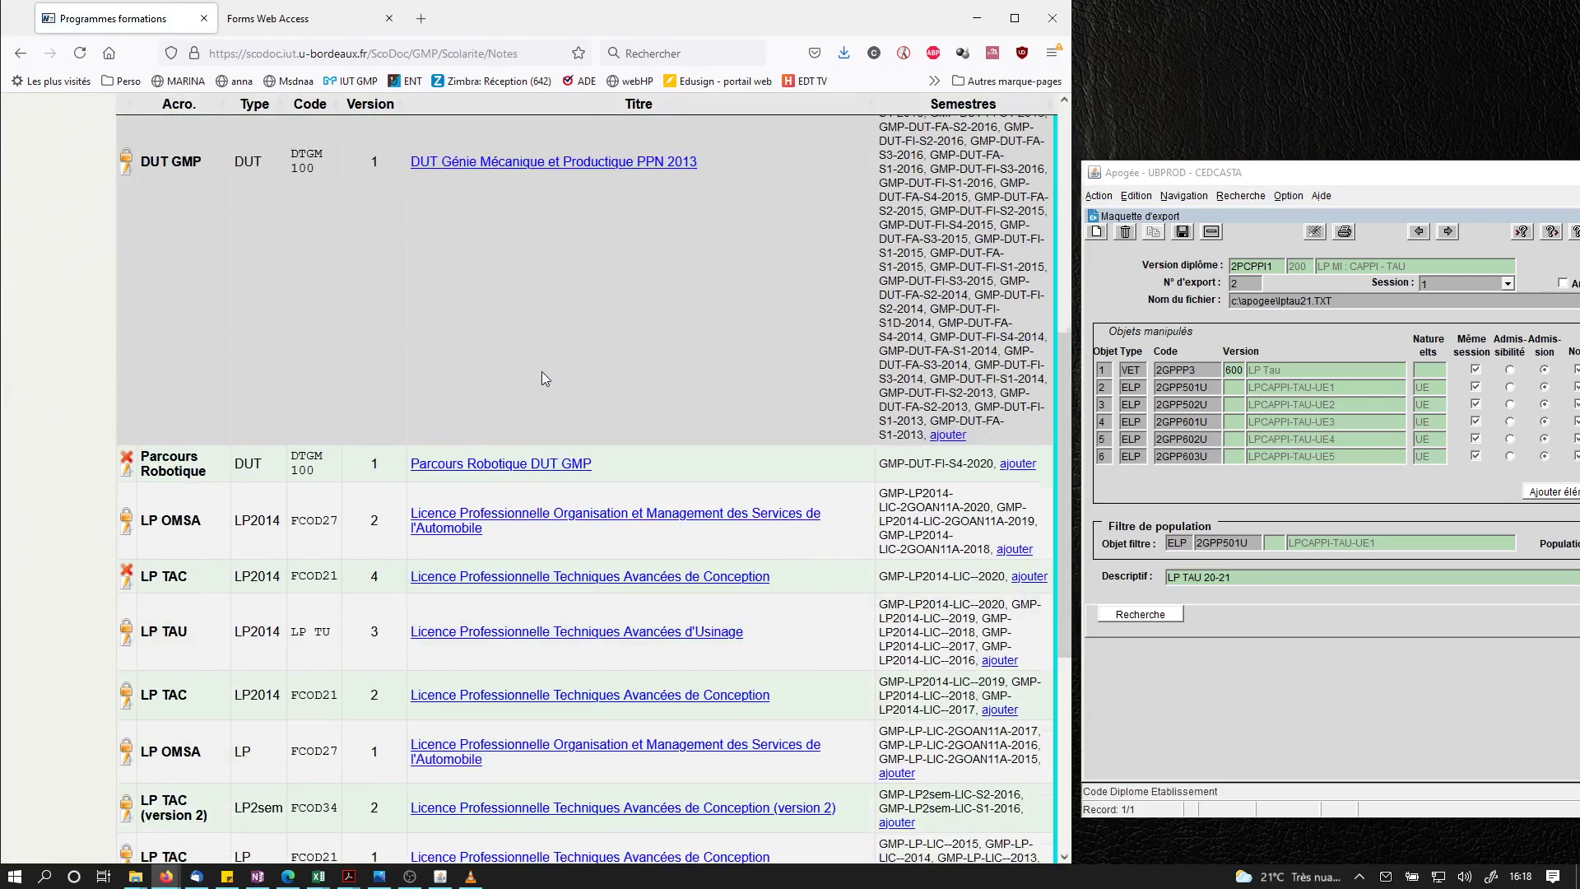
scroll(545, 430, down, 2)
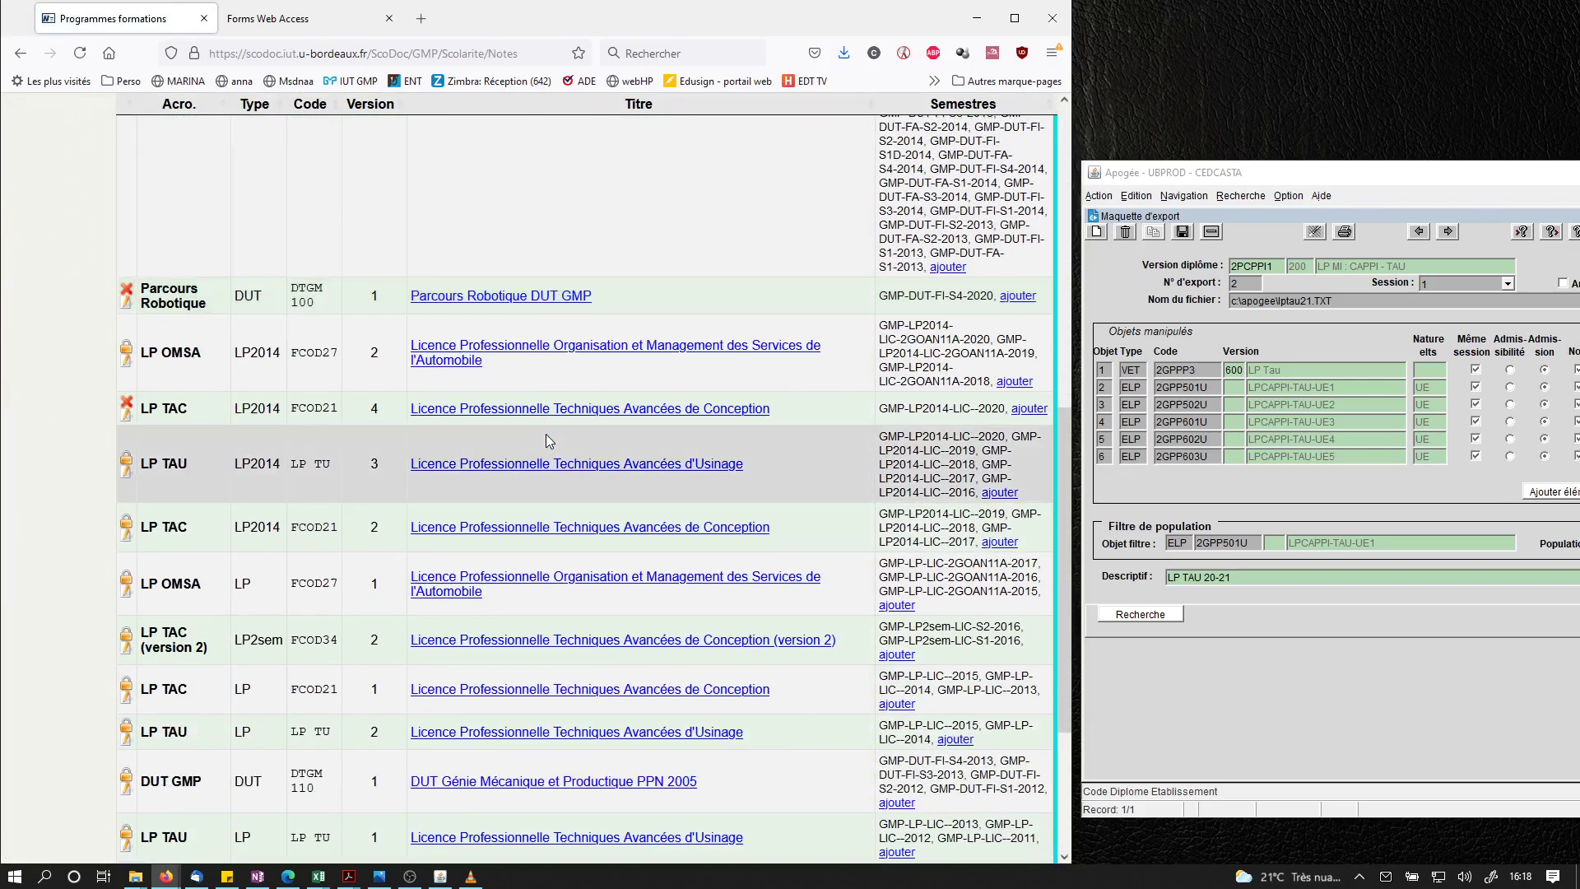
click(565, 463)
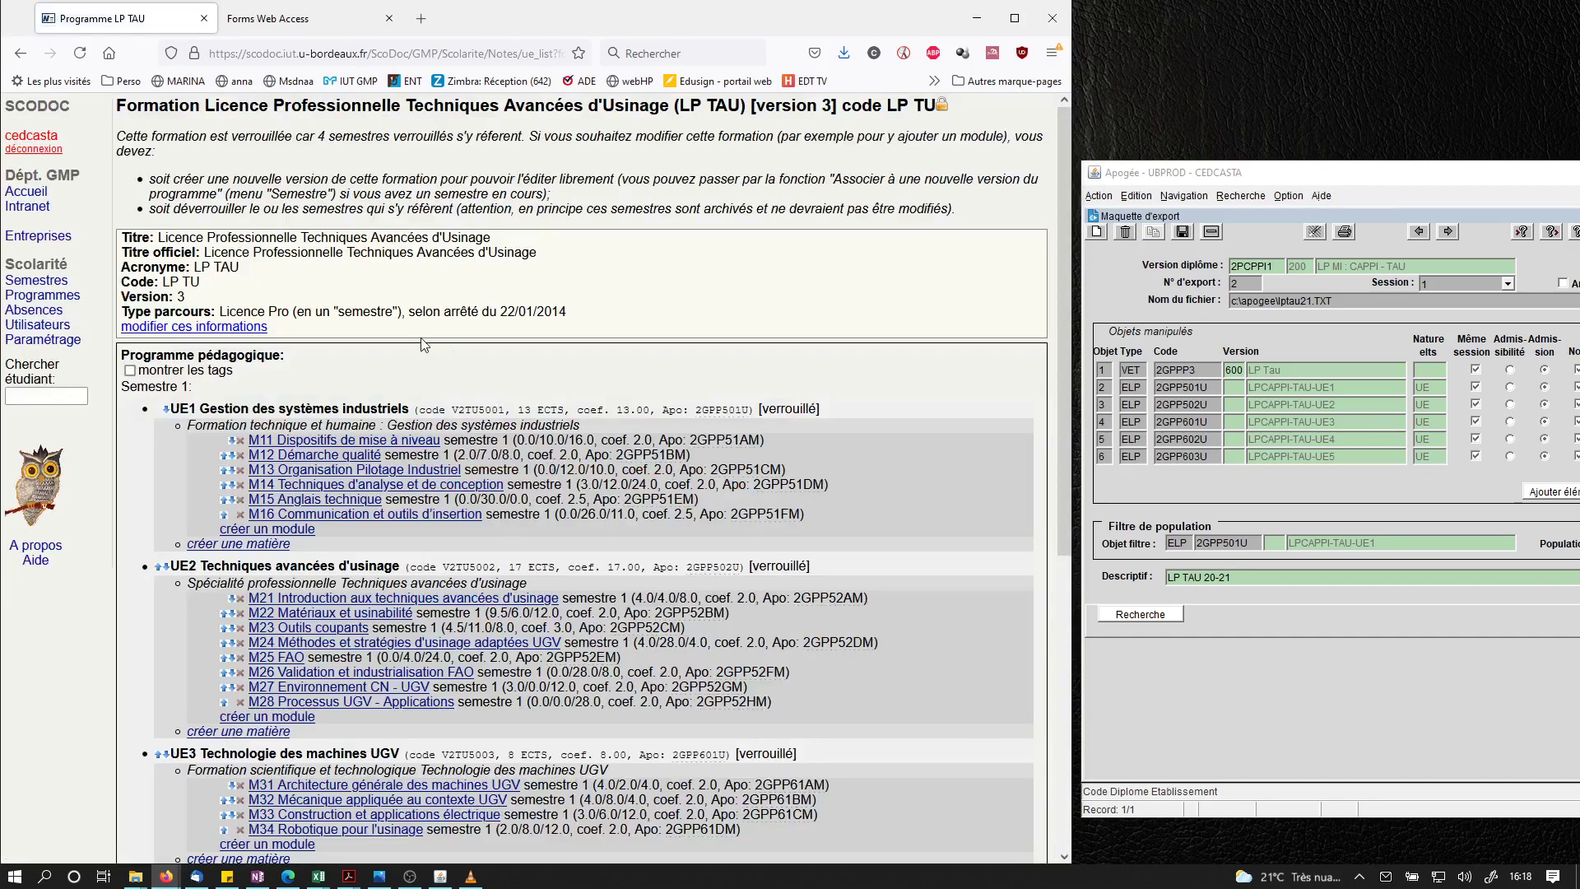
Compare the Apogée code of UE1 in the ScoDoc programme with the matching ELP object in the export template.
scroll(421, 337, down, 1)
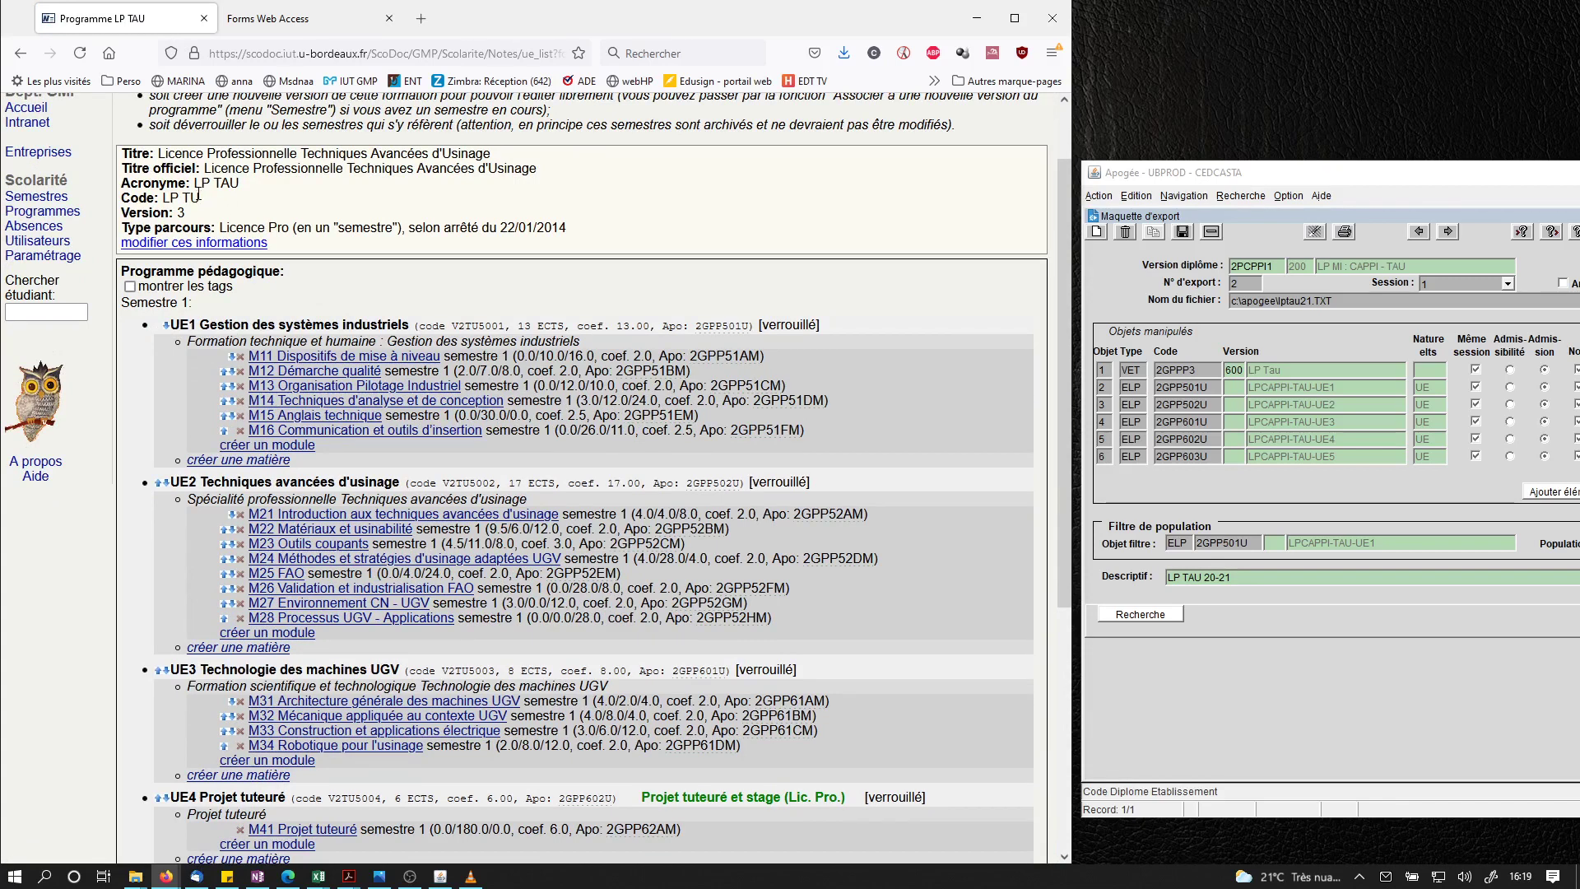
scroll(227, 211, down, 1)
scroll(227, 211, down, 1)
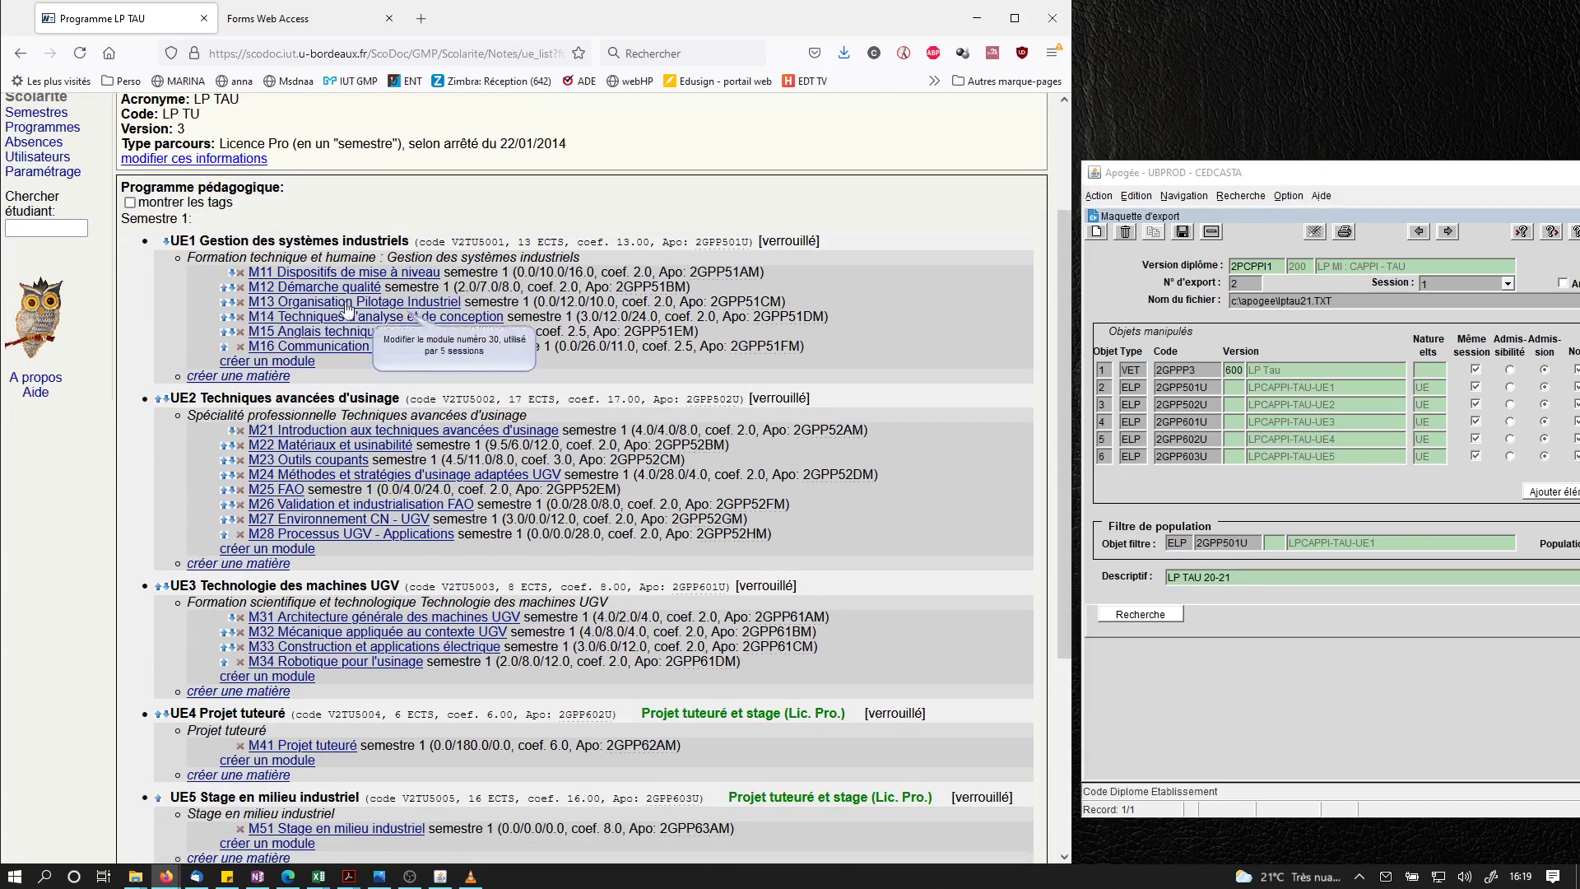
click(717, 242)
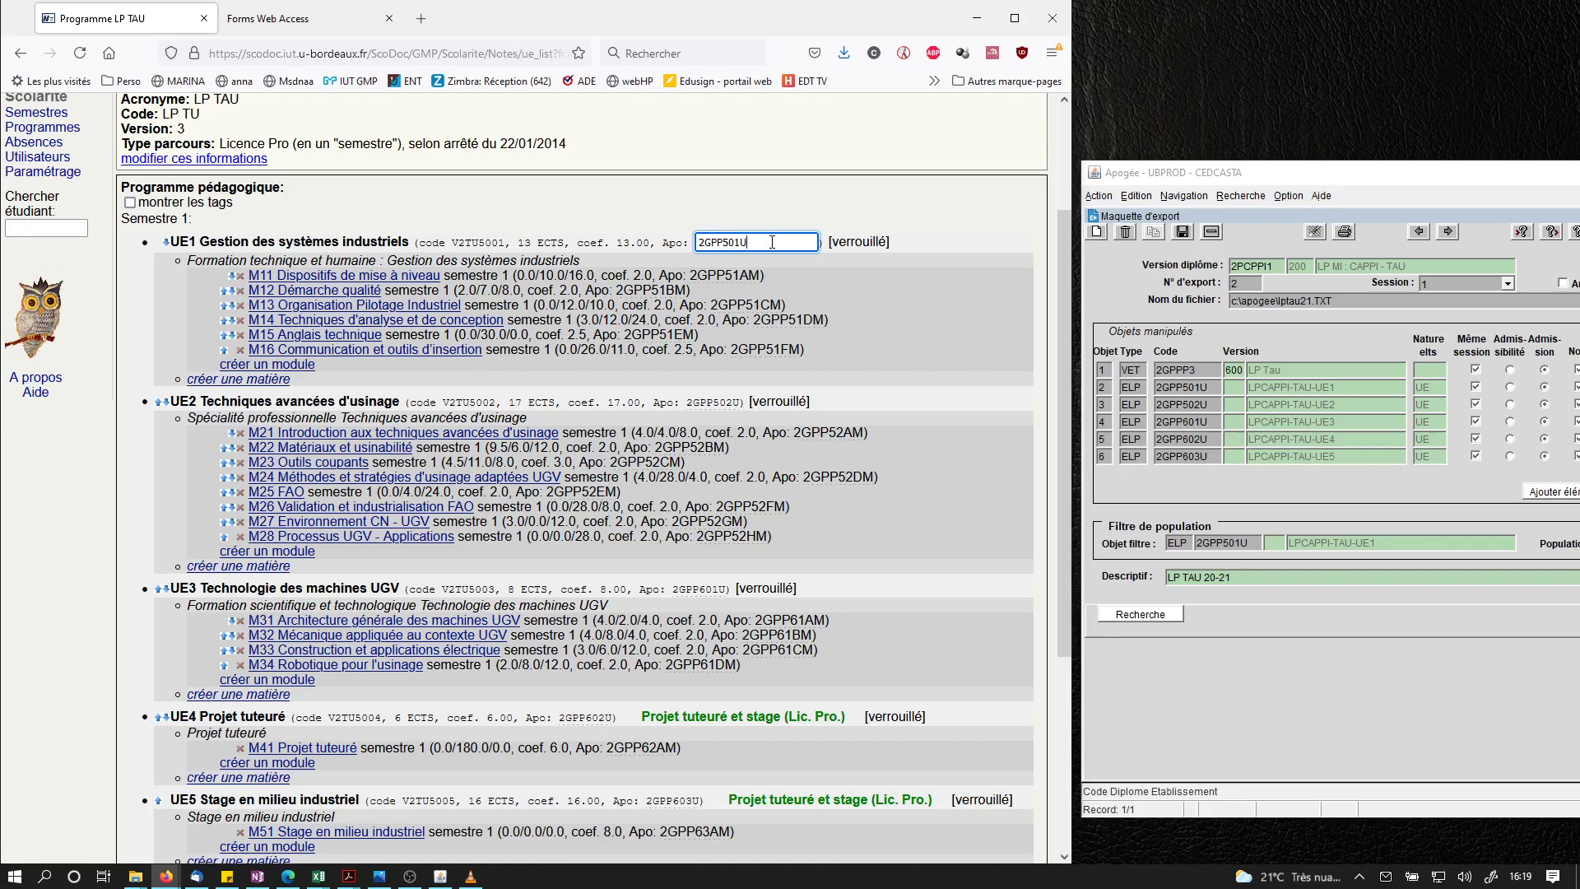
click(809, 264)
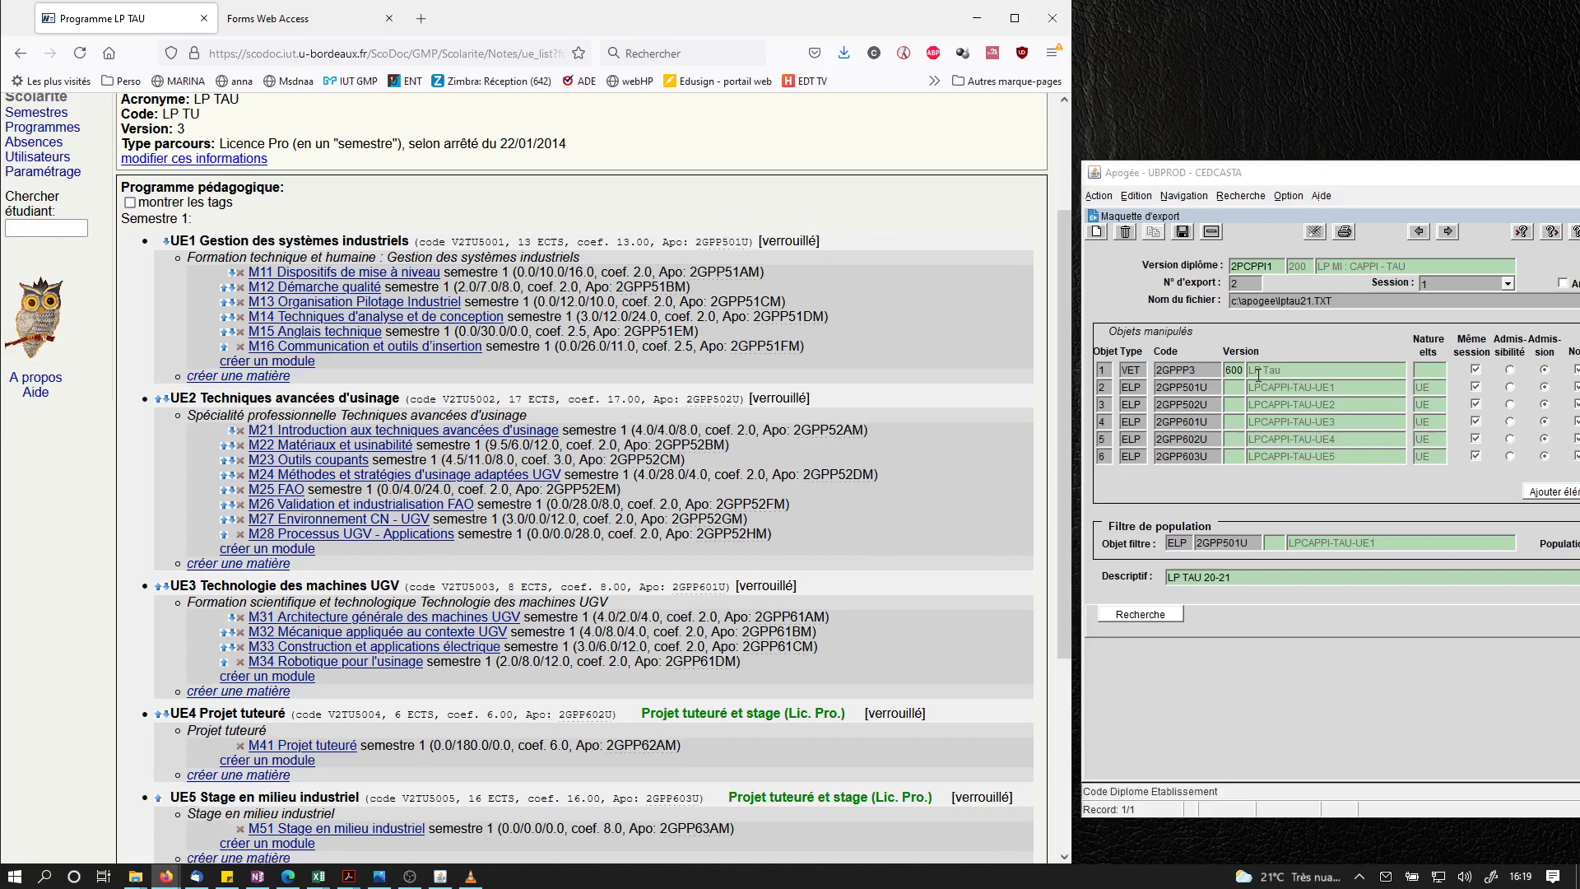
click(1158, 387)
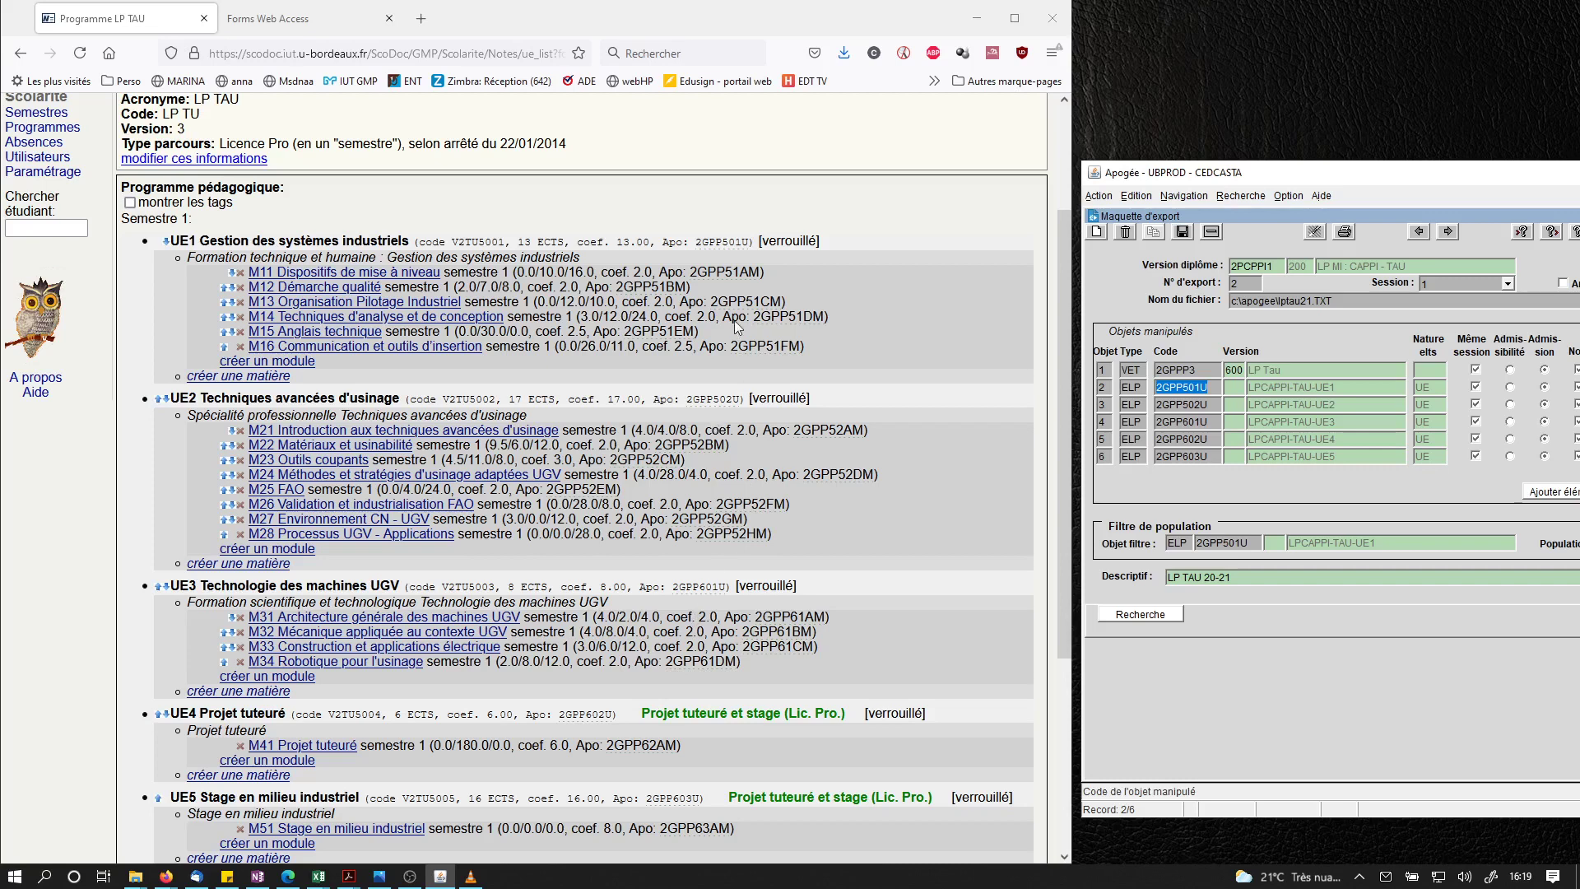
Examine the Apogée codes of module M11 and the remaining UEs in the LP TAU programme without changing them.
drag(695, 270, 761, 271)
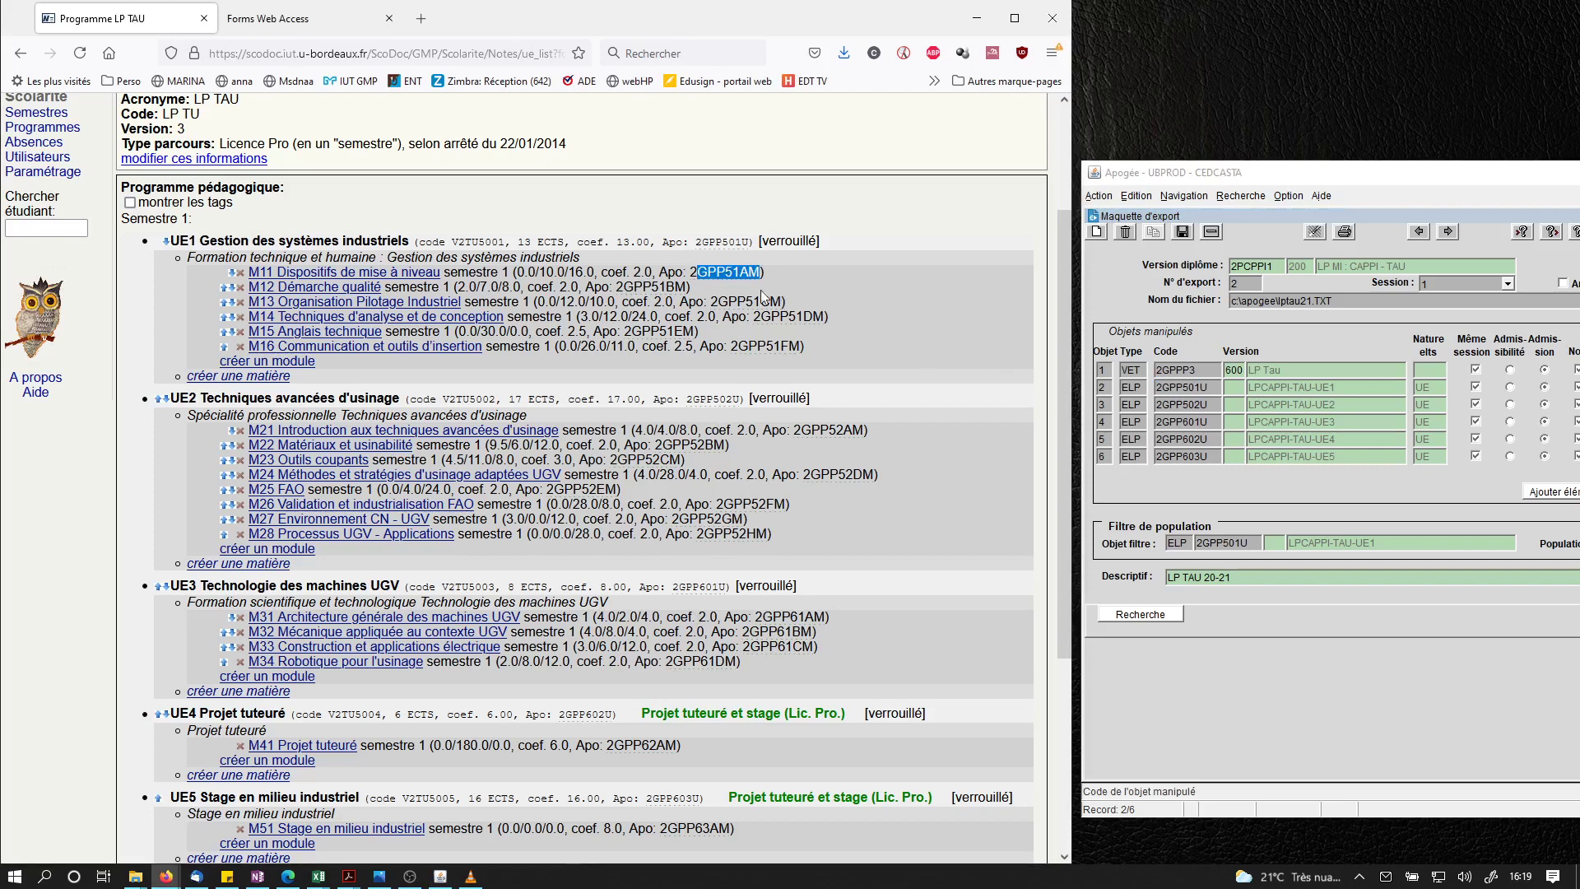
click(723, 241)
click(726, 402)
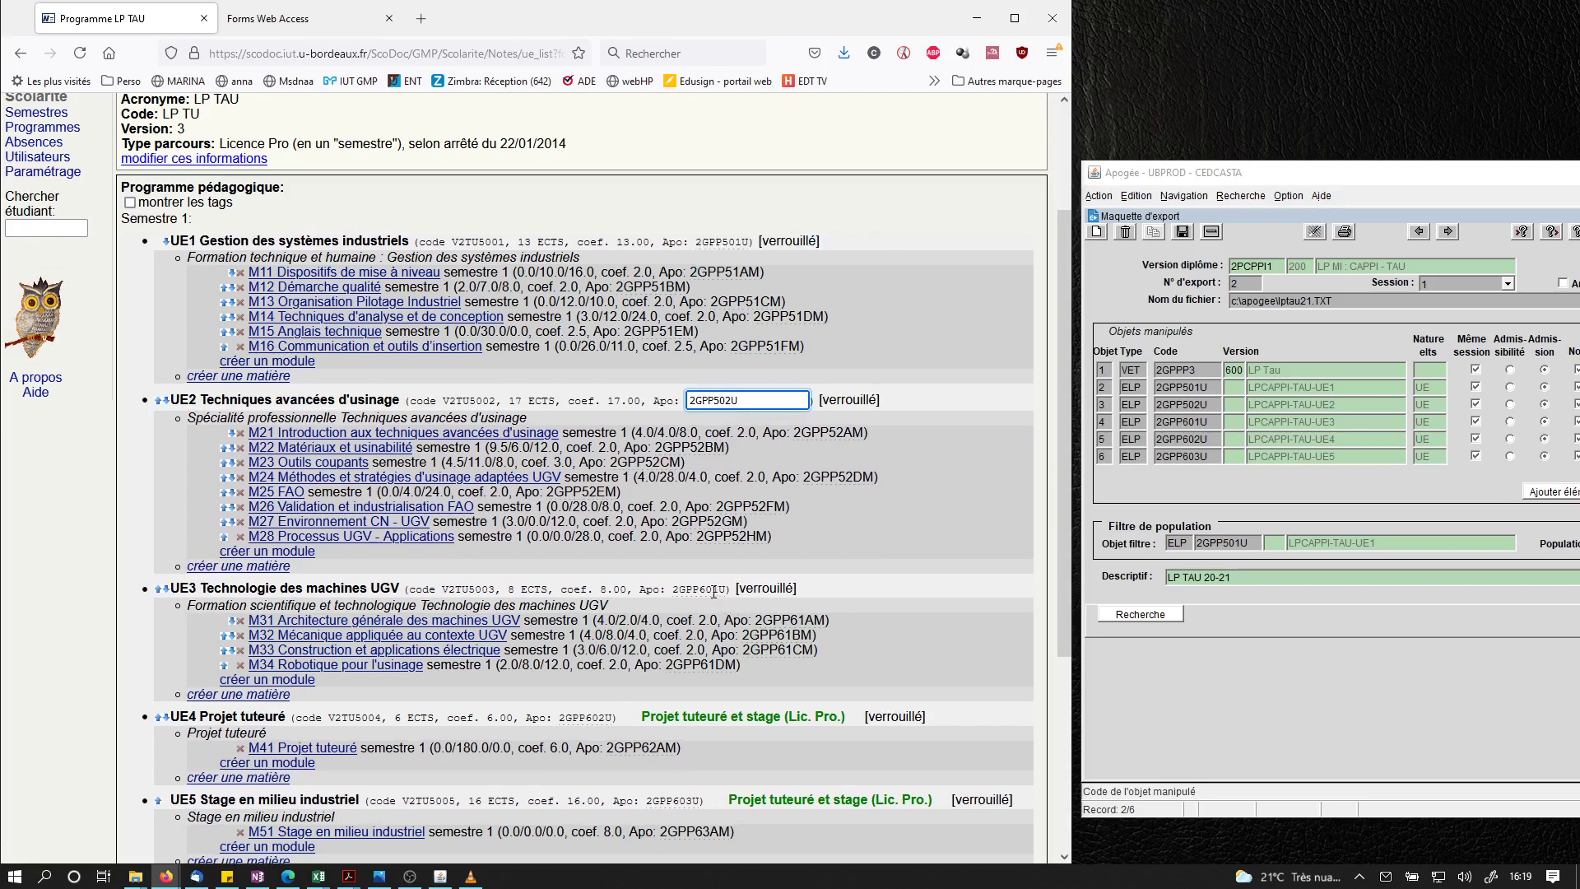
scroll(701, 570, down, 2)
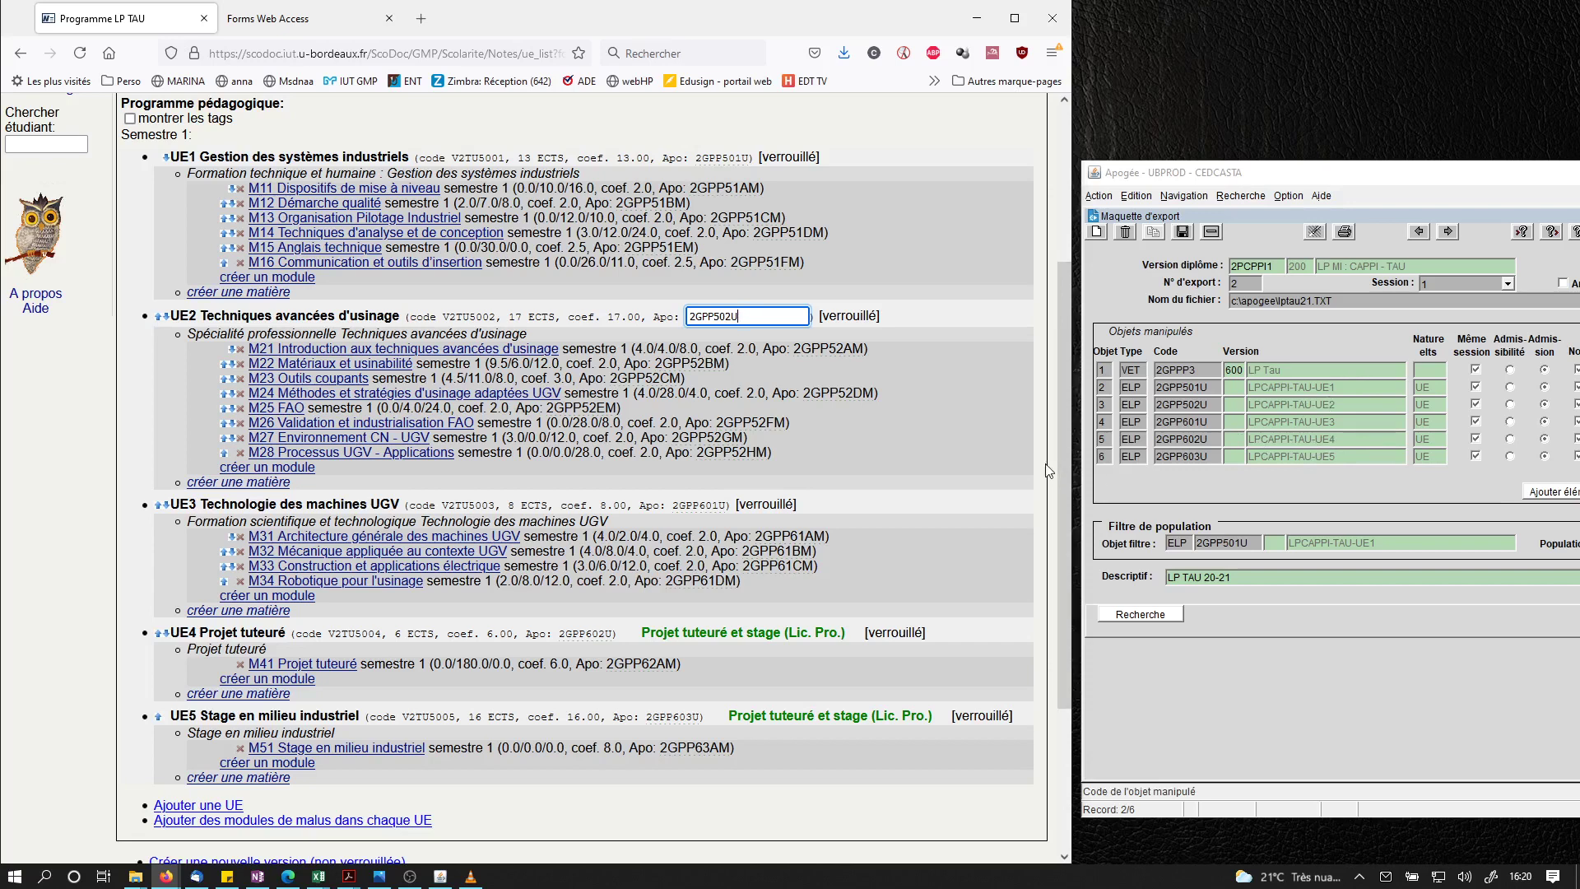
click(959, 423)
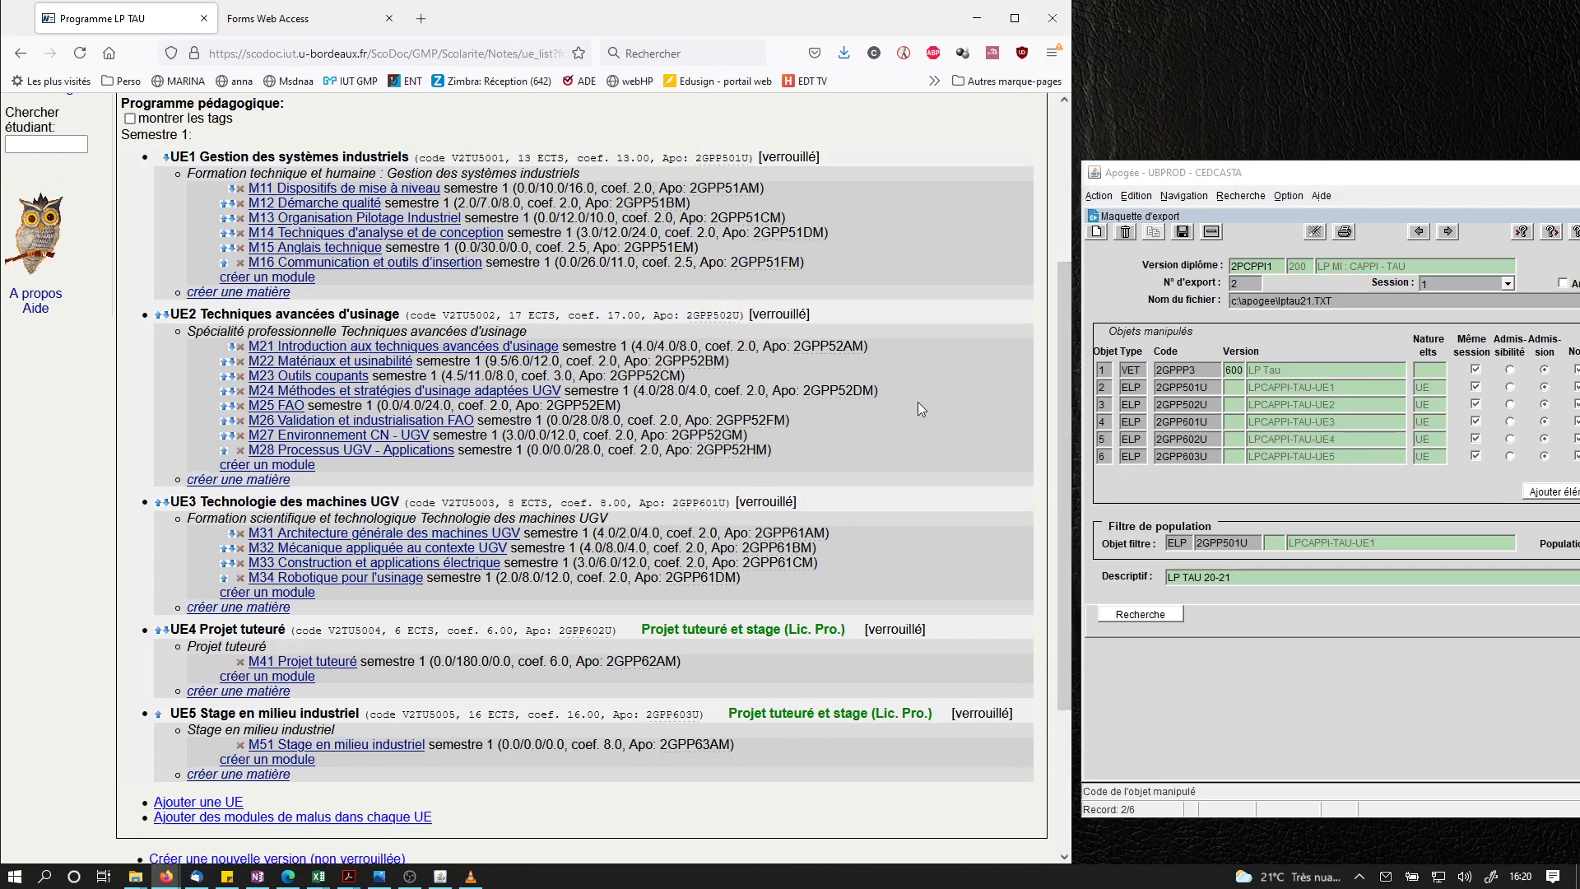
scroll(576, 424, up, 2)
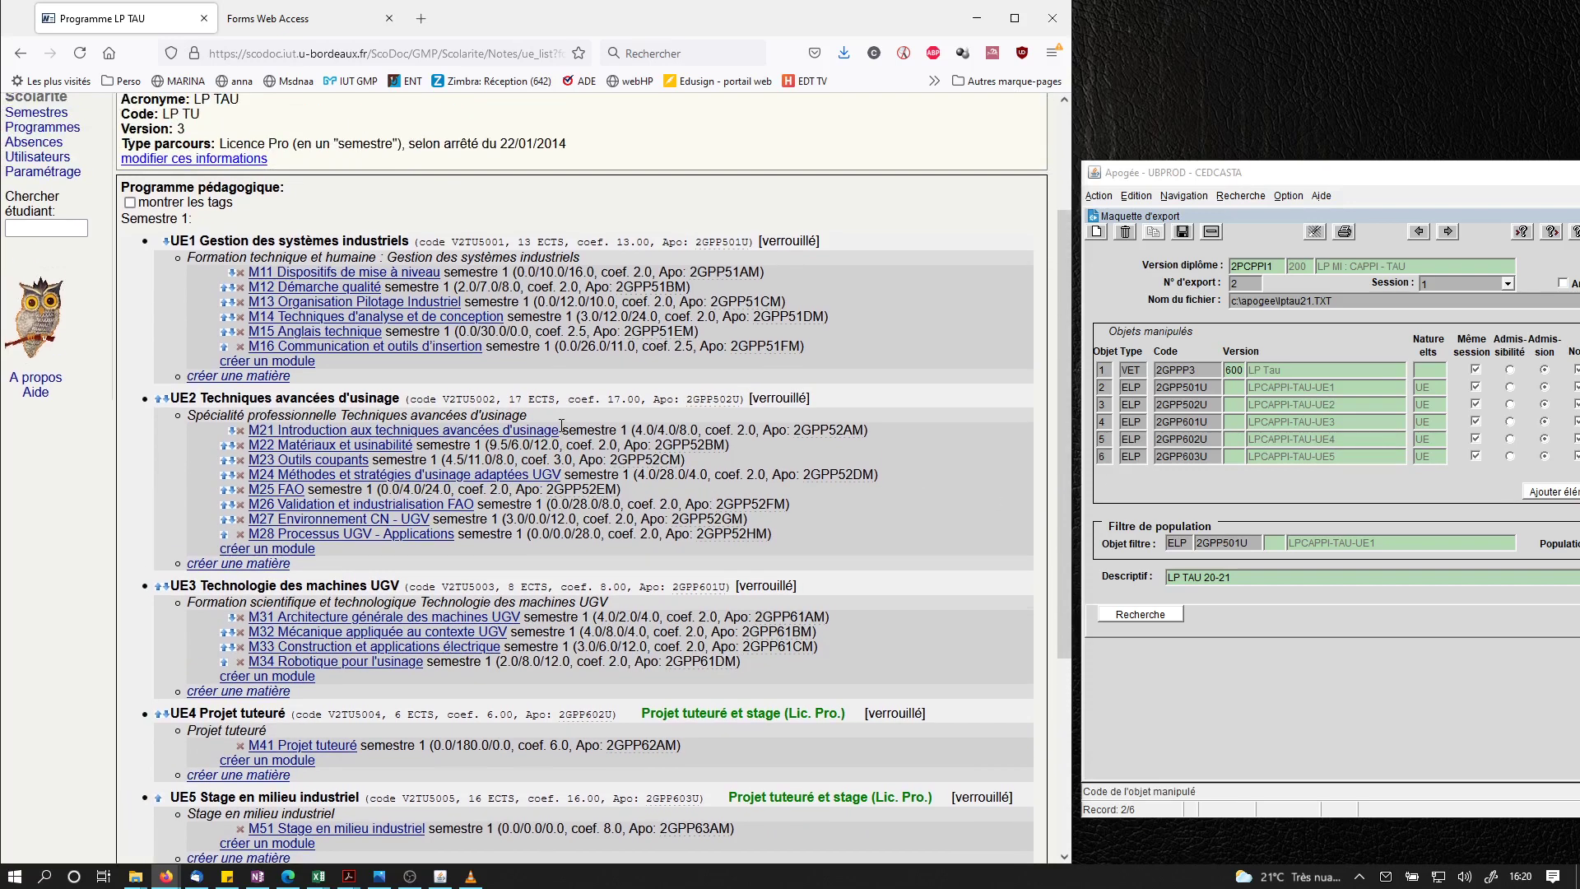
scroll(561, 425, up, 3)
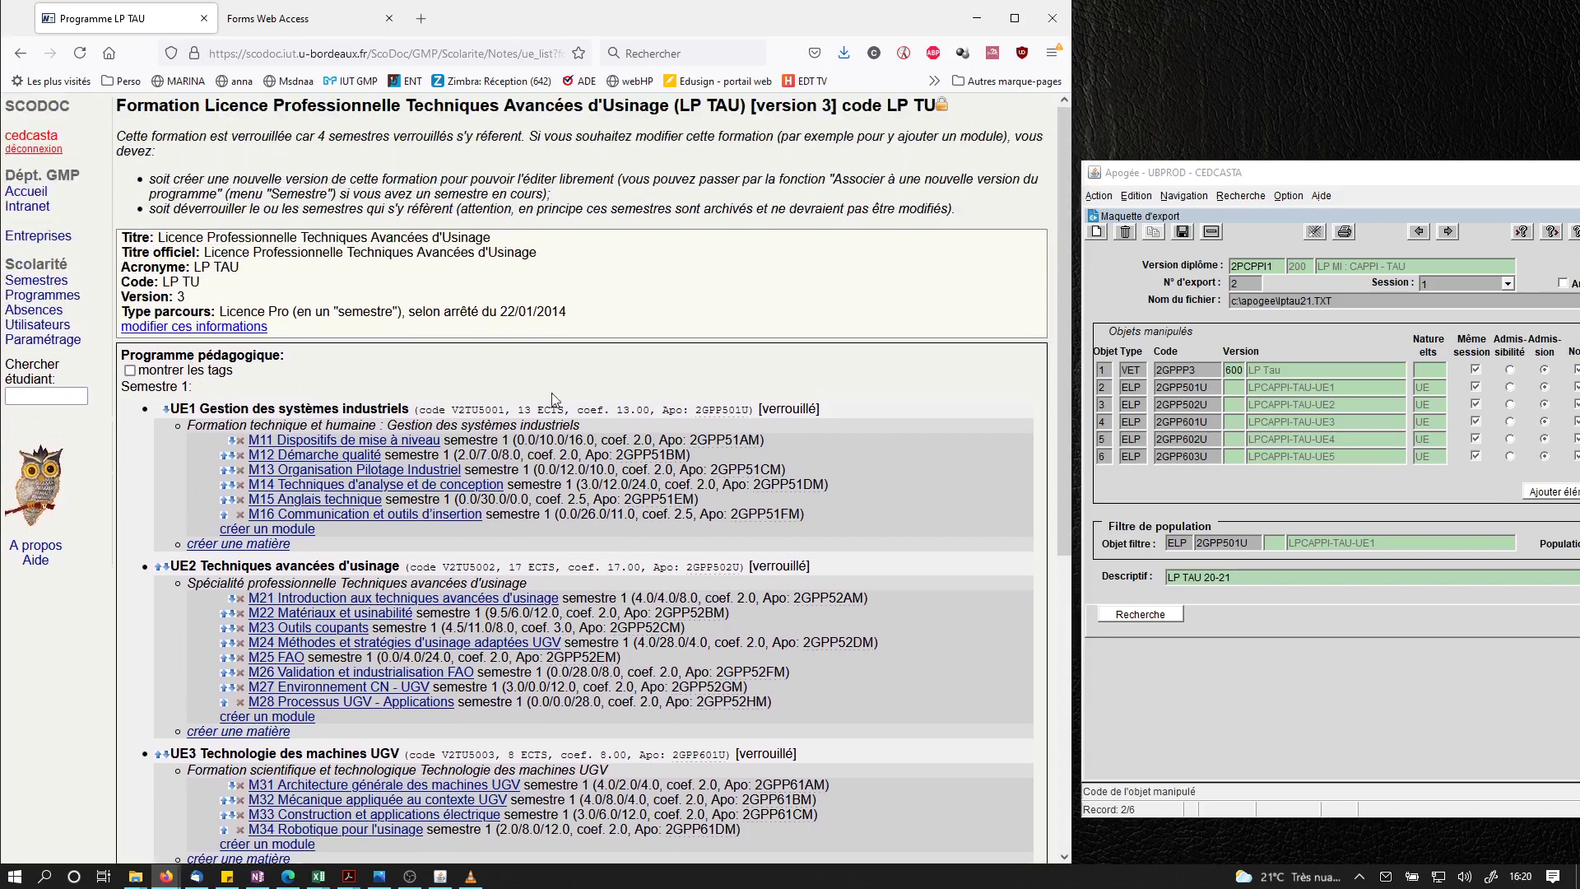
Open the modification form of the Licence Professionnelle Techniques Avancées d'Usinage semester running Sept 2020 to Mai 2021.
click(38, 282)
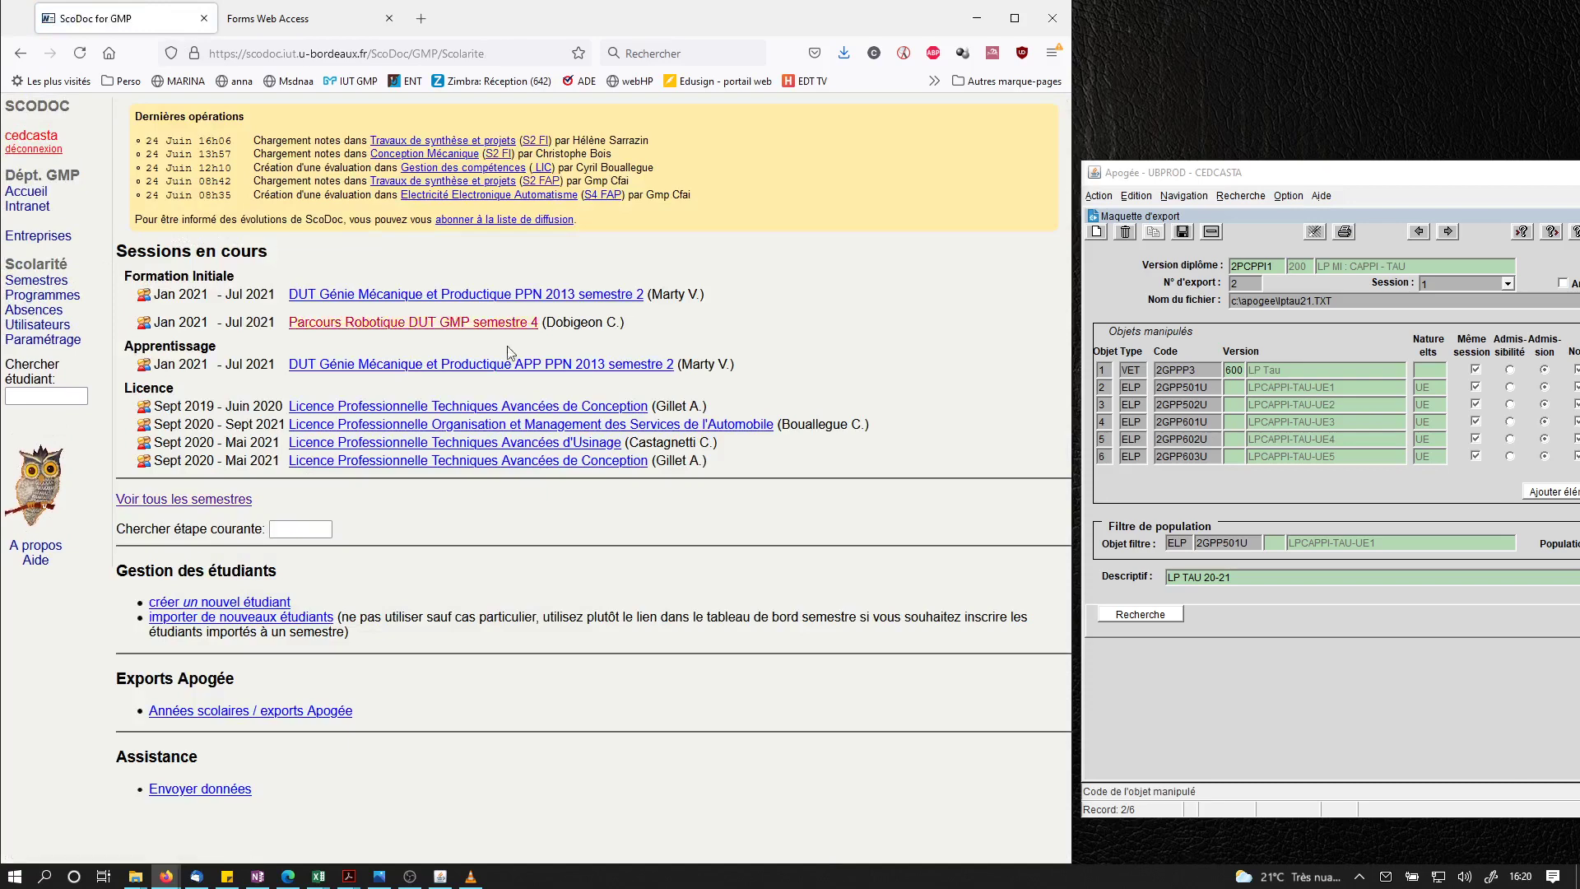
click(558, 439)
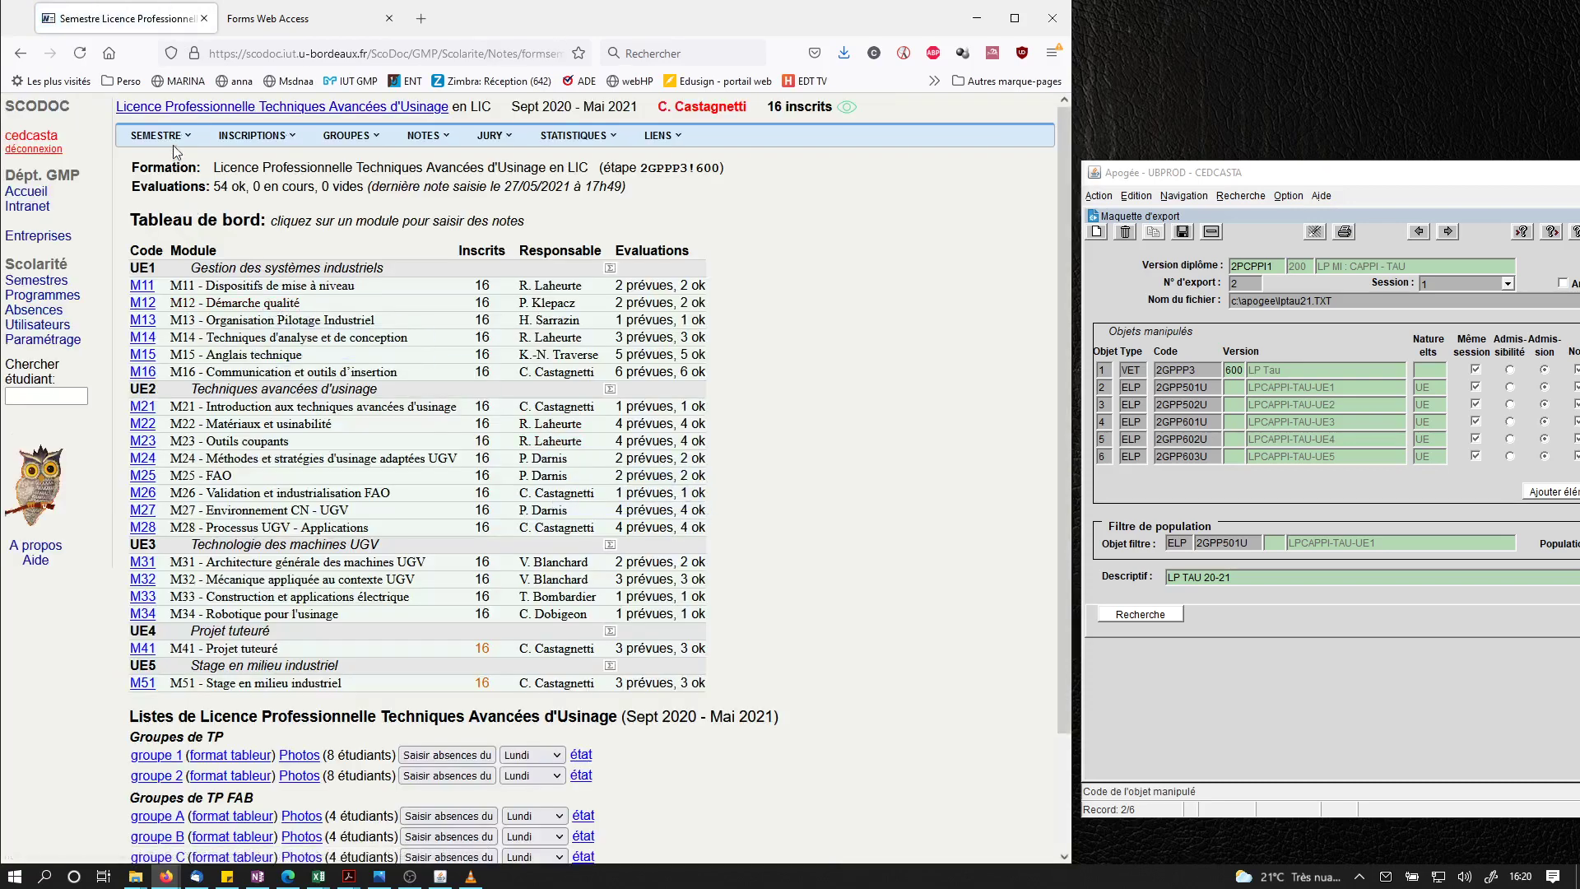
mouse_move(180, 141)
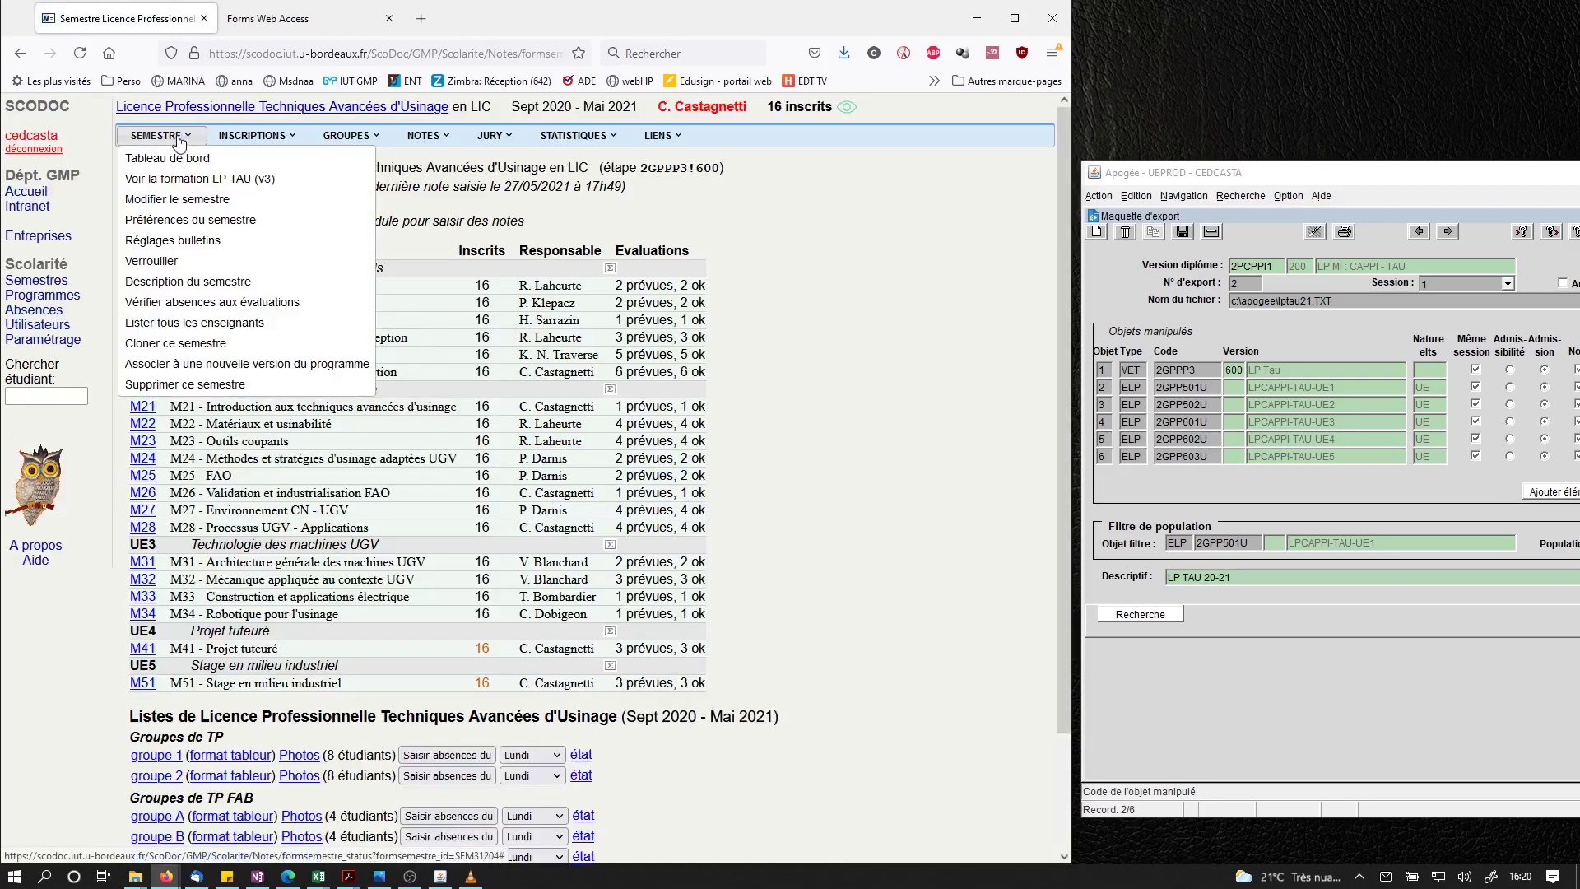
click(188, 203)
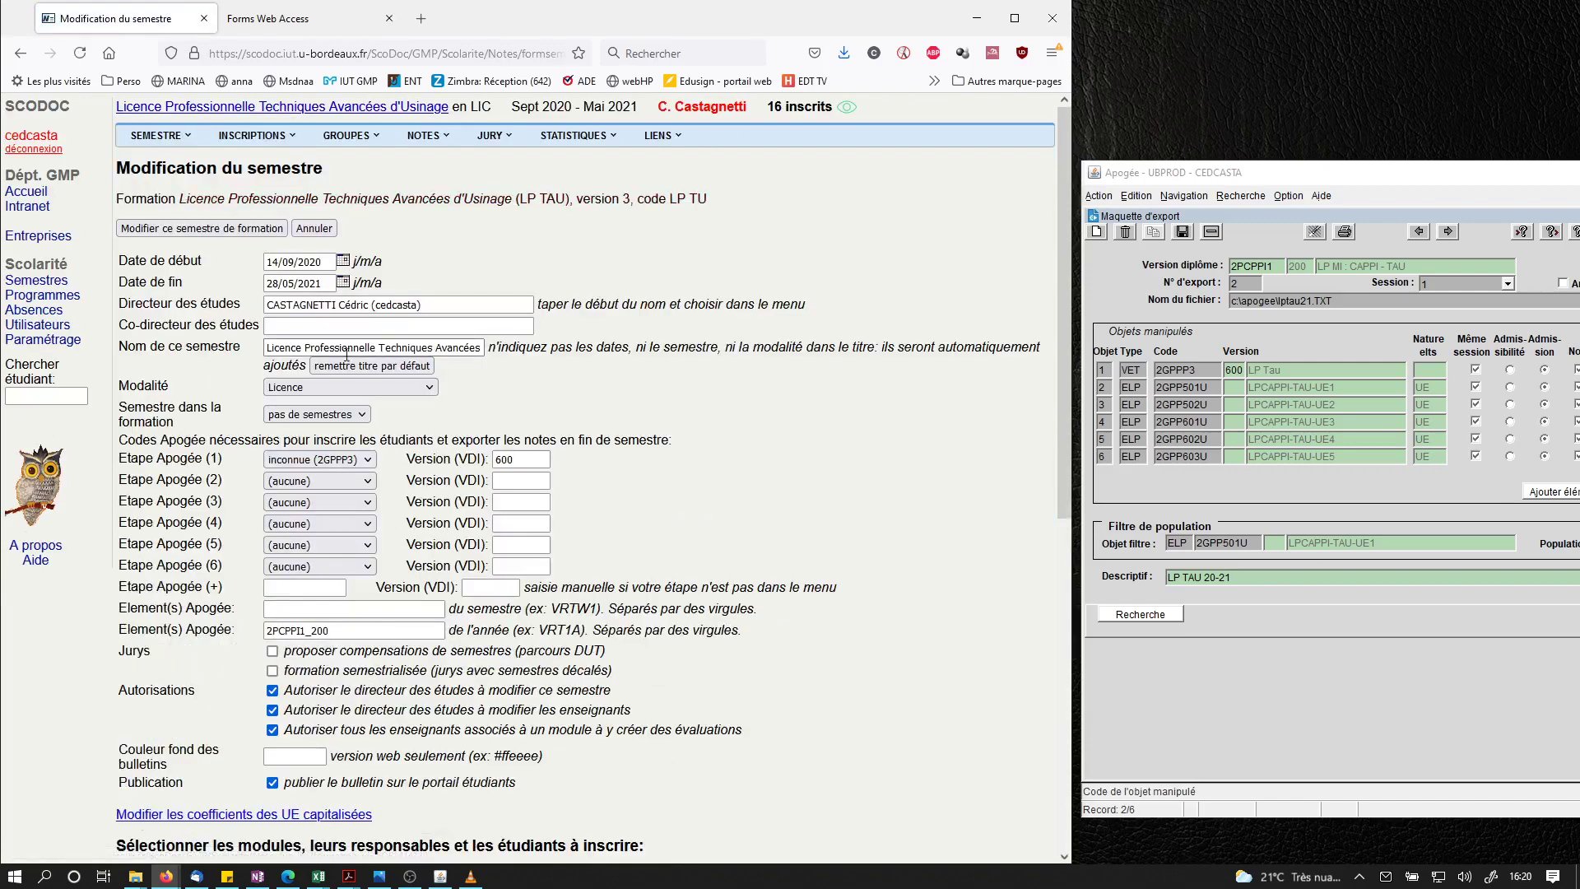
Compare the semester's Apogée step code, VDI version and year element with the VET and diploma codes in the Apogée export template.
key(ctrl+plus)
key(ctrl+plus)
key(ctrl+plus)
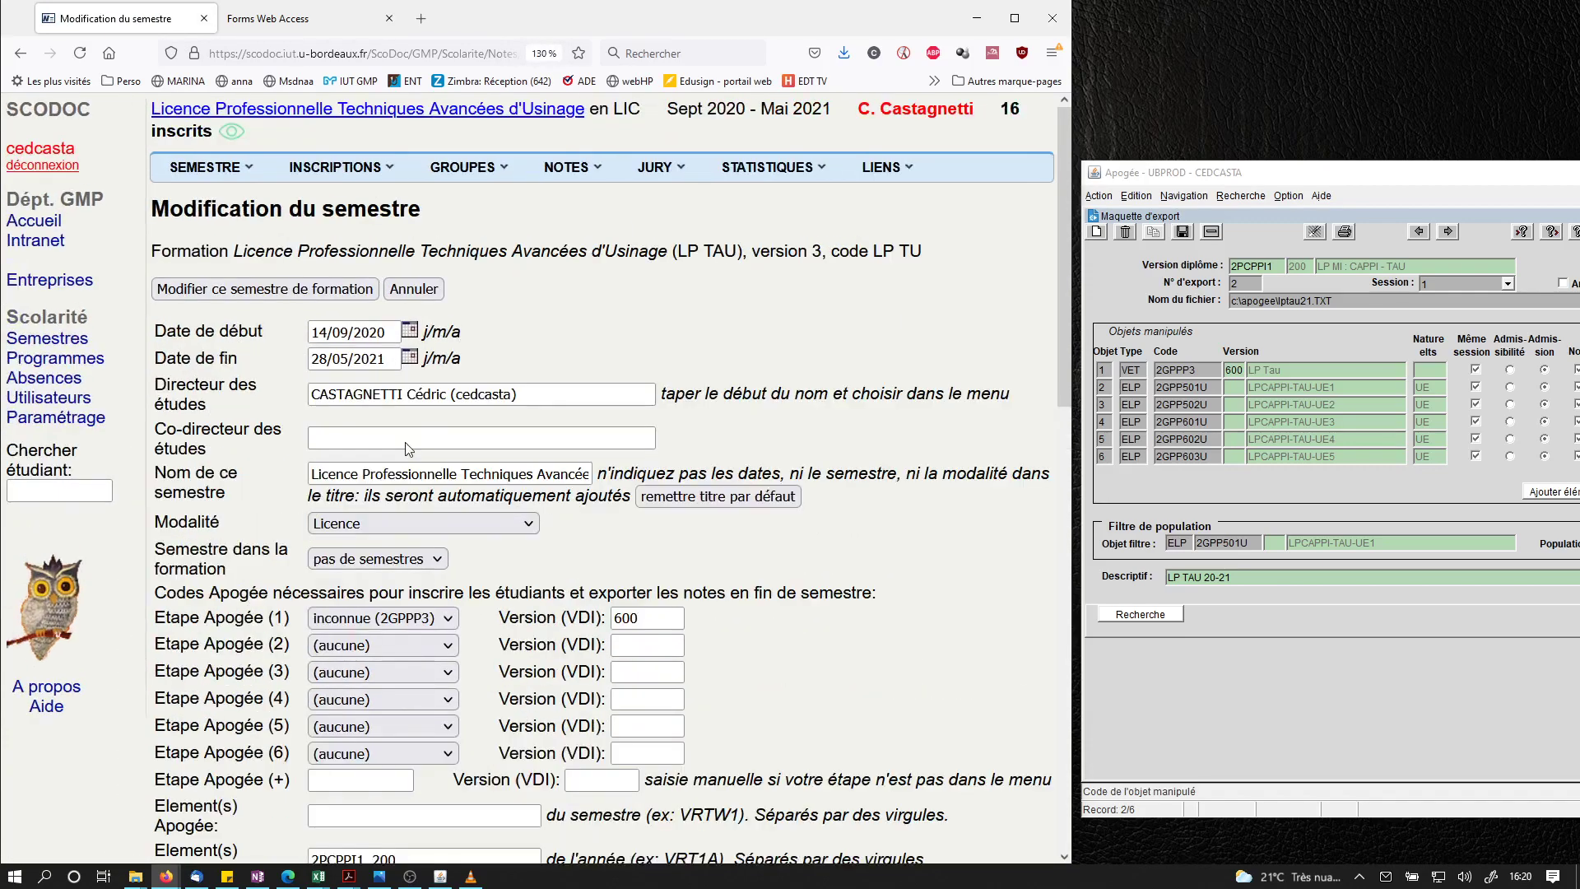
scroll(405, 448, down, 3)
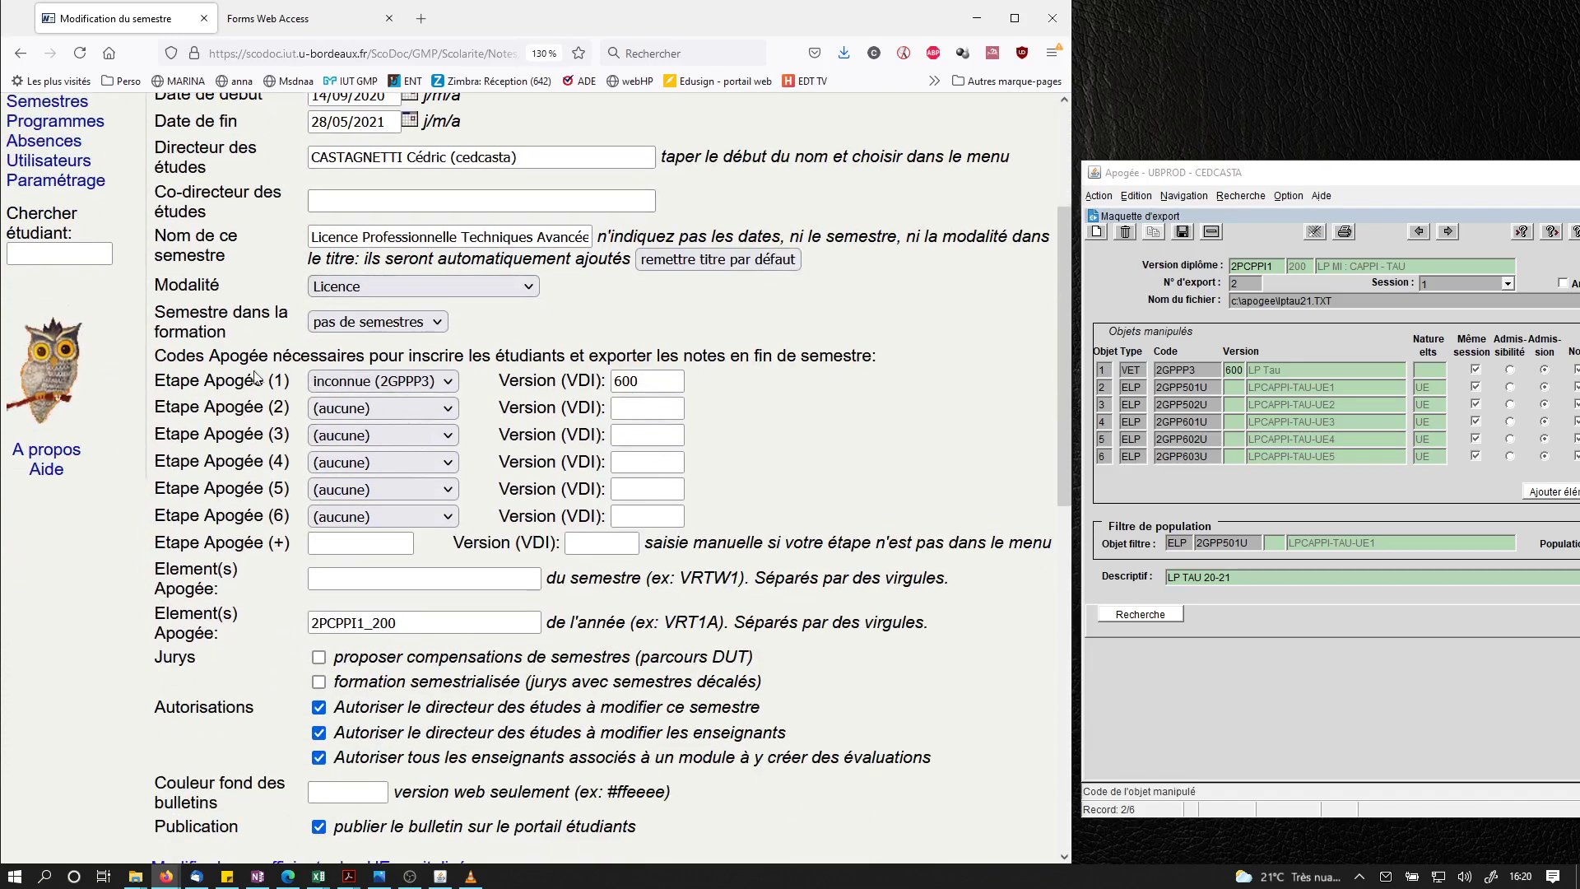
click(1136, 370)
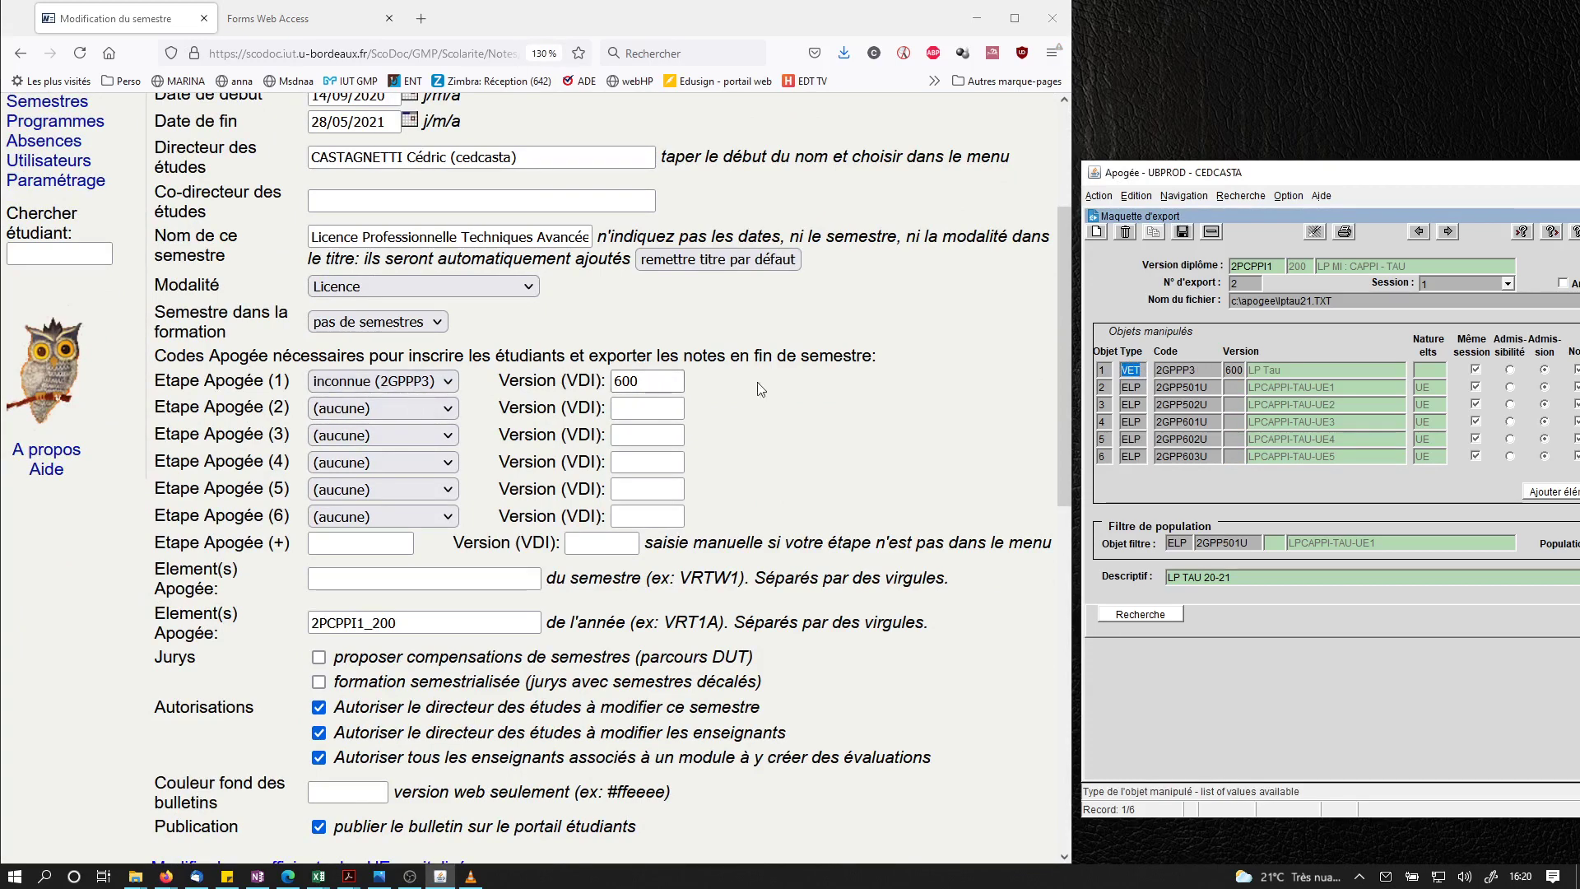
click(632, 382)
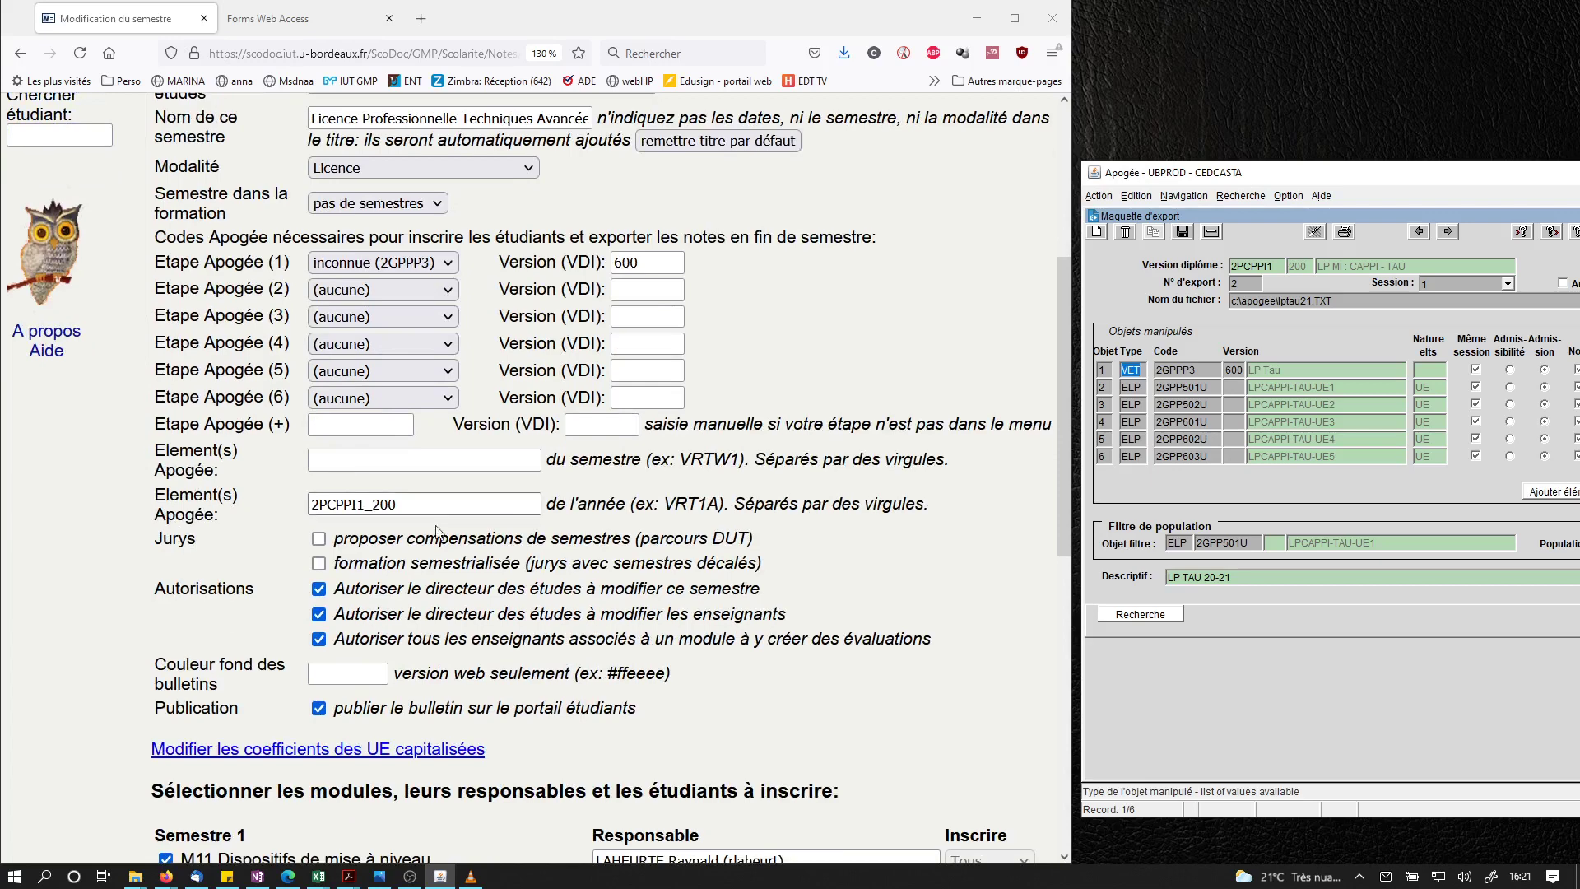
drag(402, 504, 310, 505)
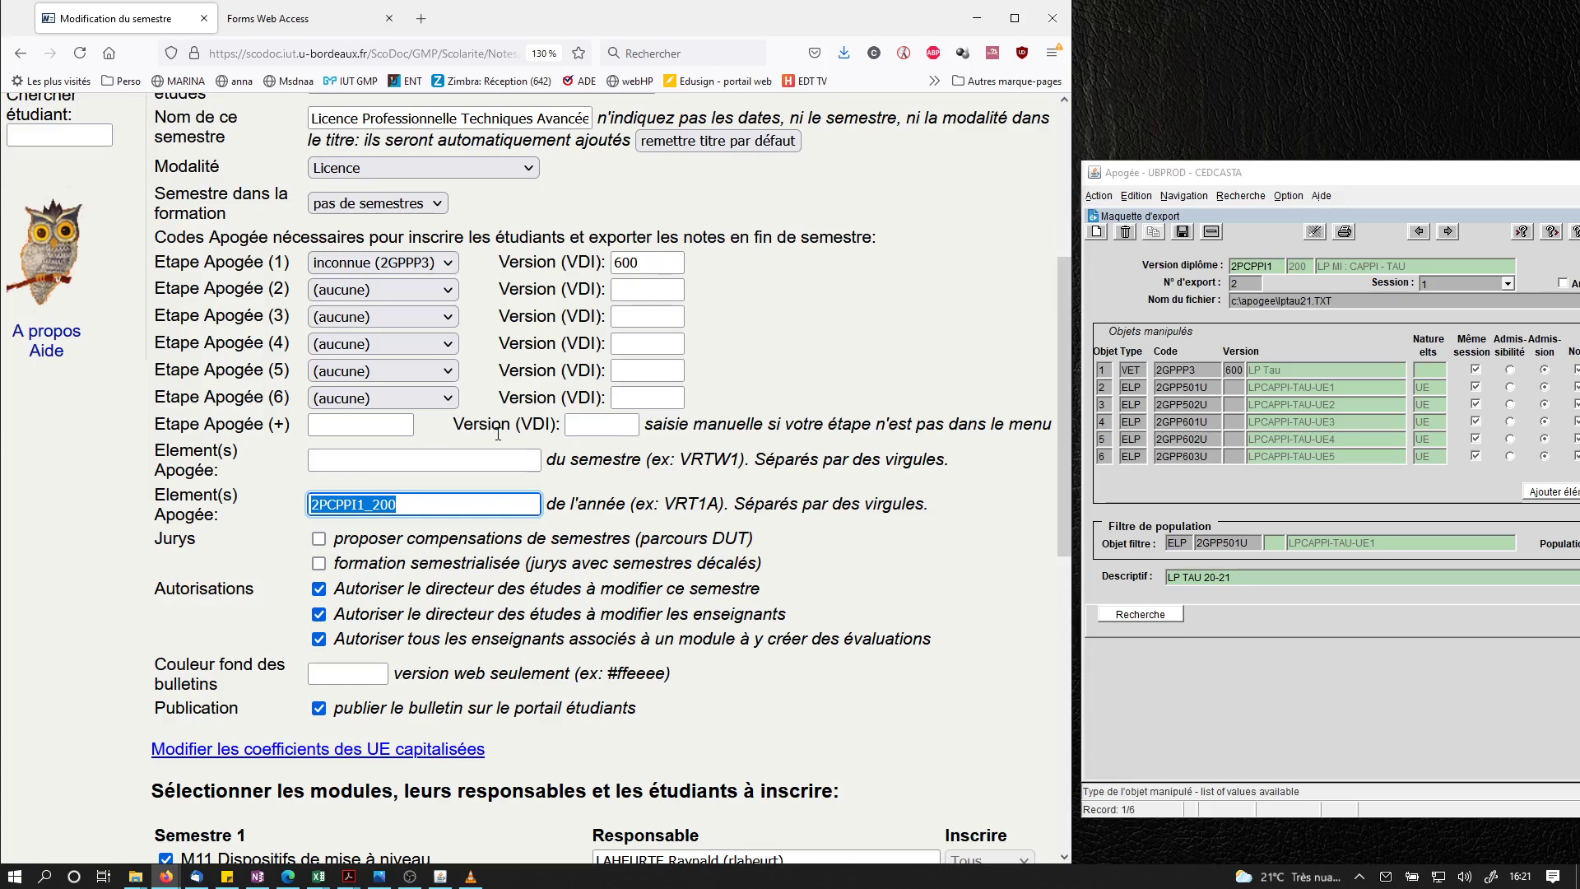
scroll(498, 434, up, 5)
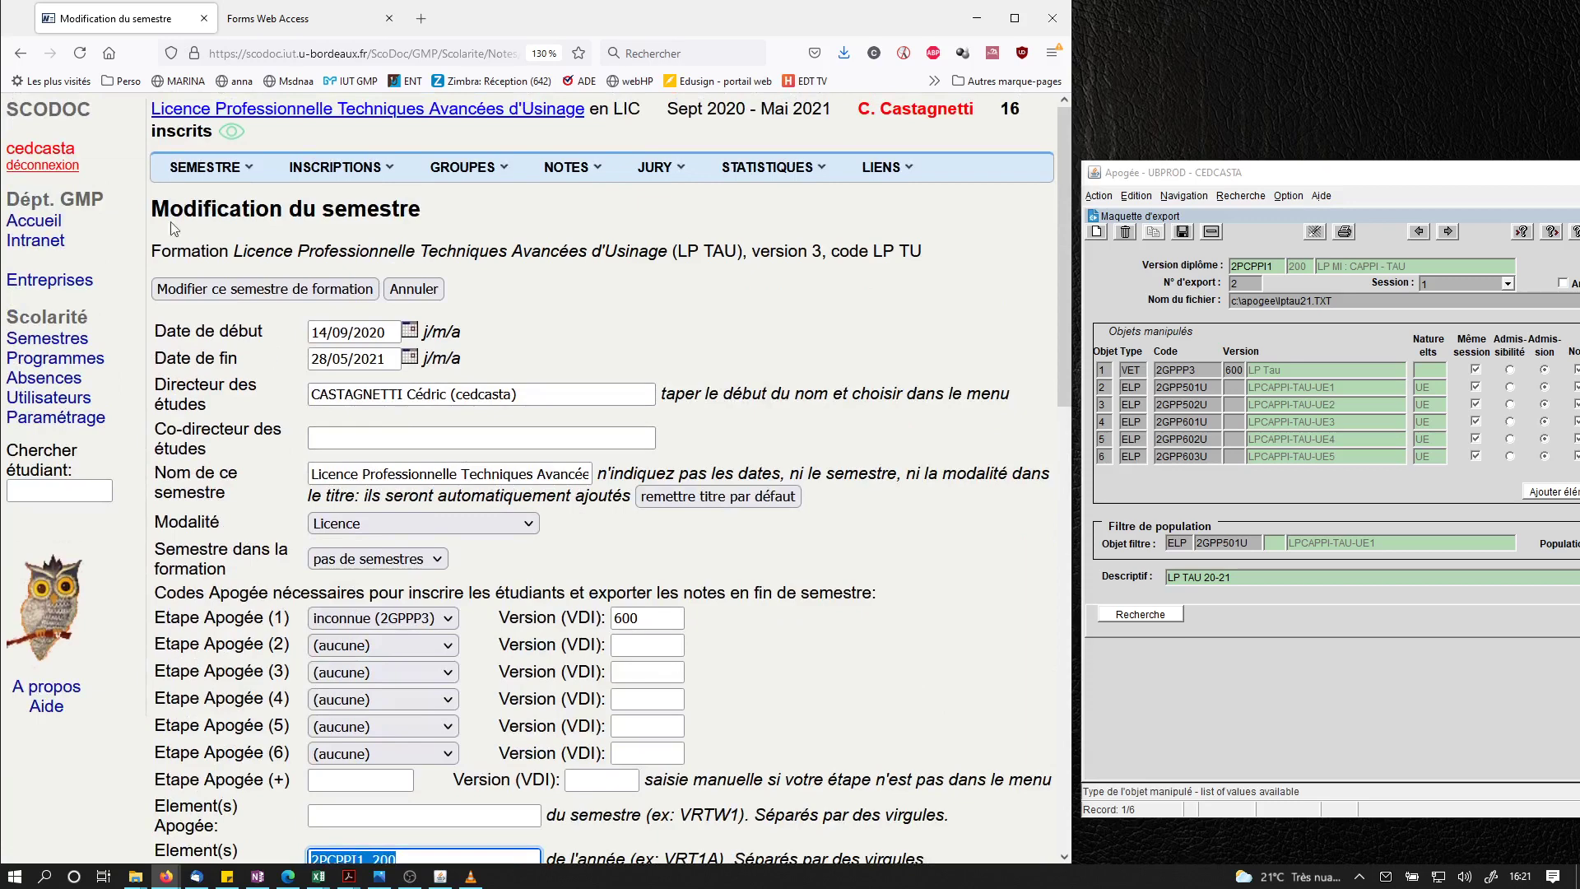
Leave the semester form unchanged and open the school years and Apogée exports page from the semesters overview at normal zoom.
click(51, 342)
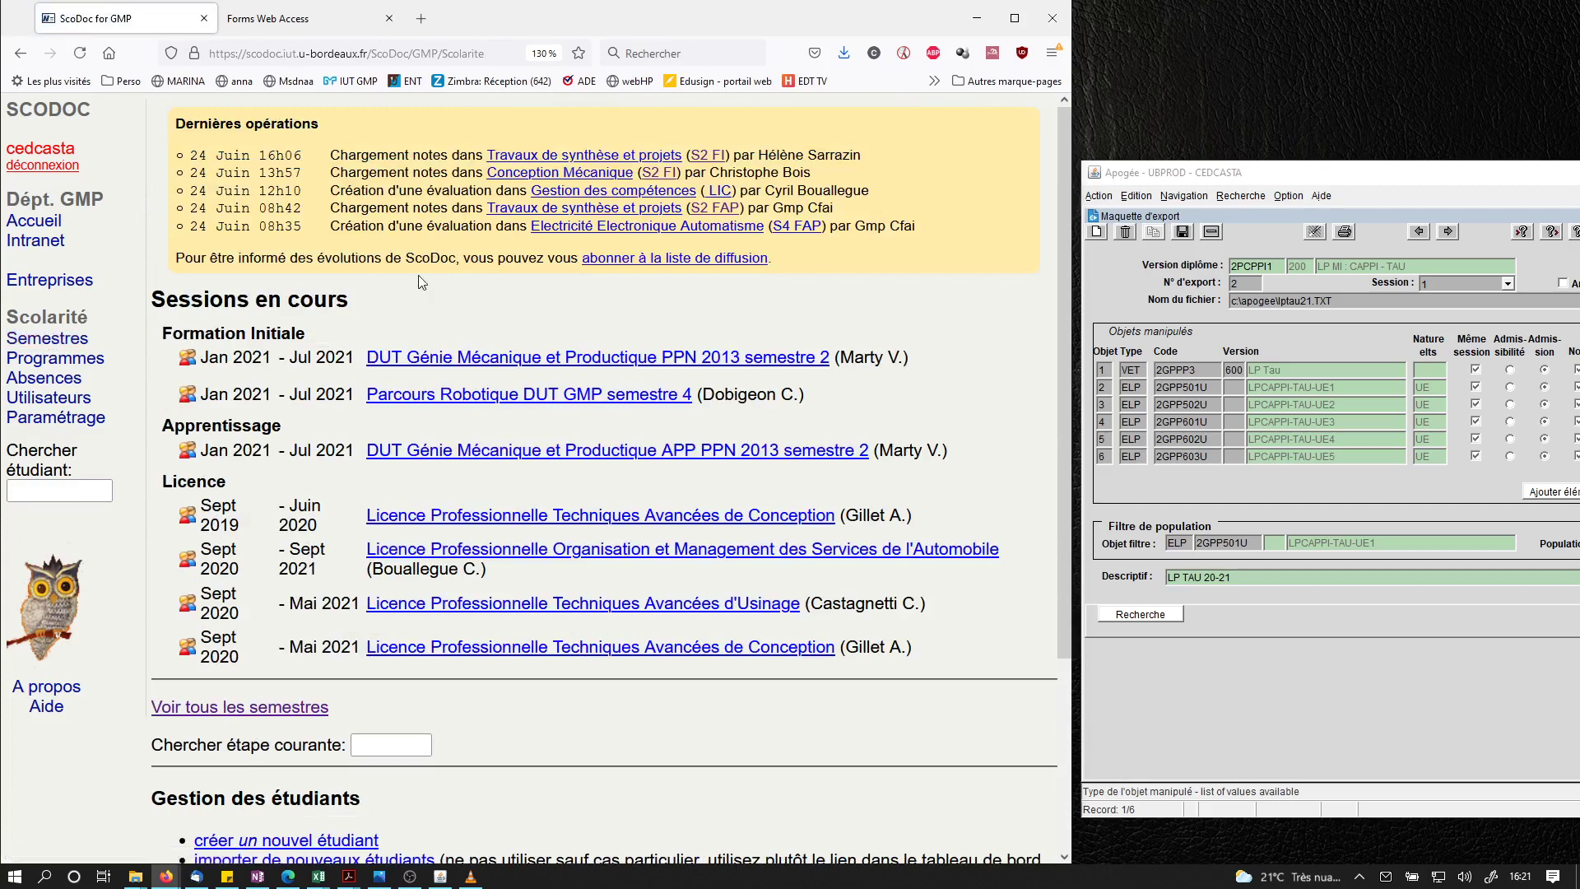
scroll(724, 107, down, 4)
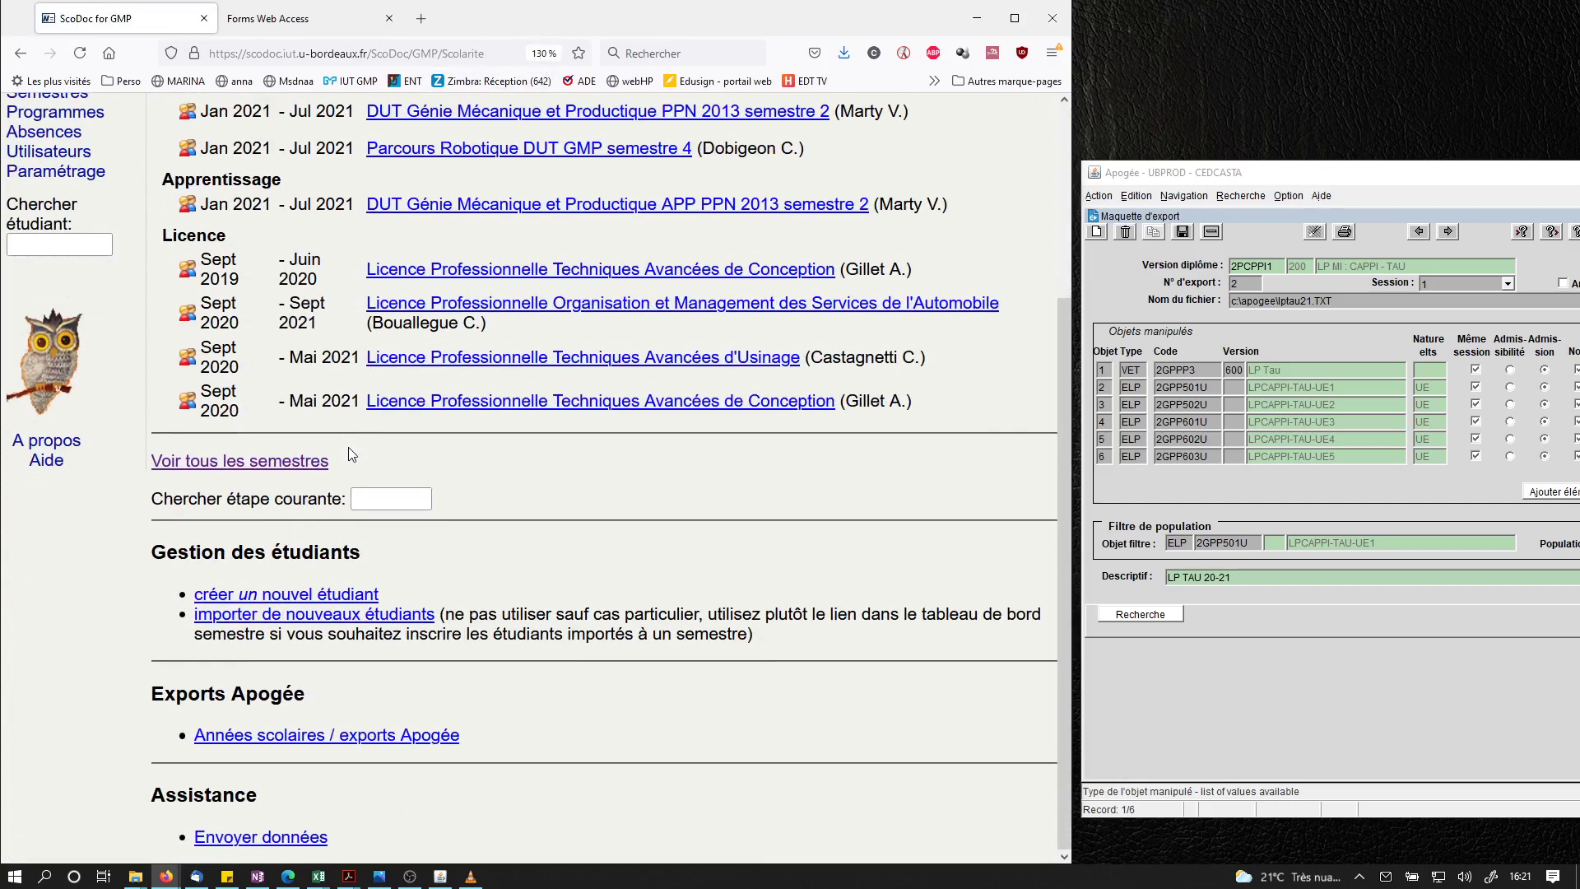
click(543, 53)
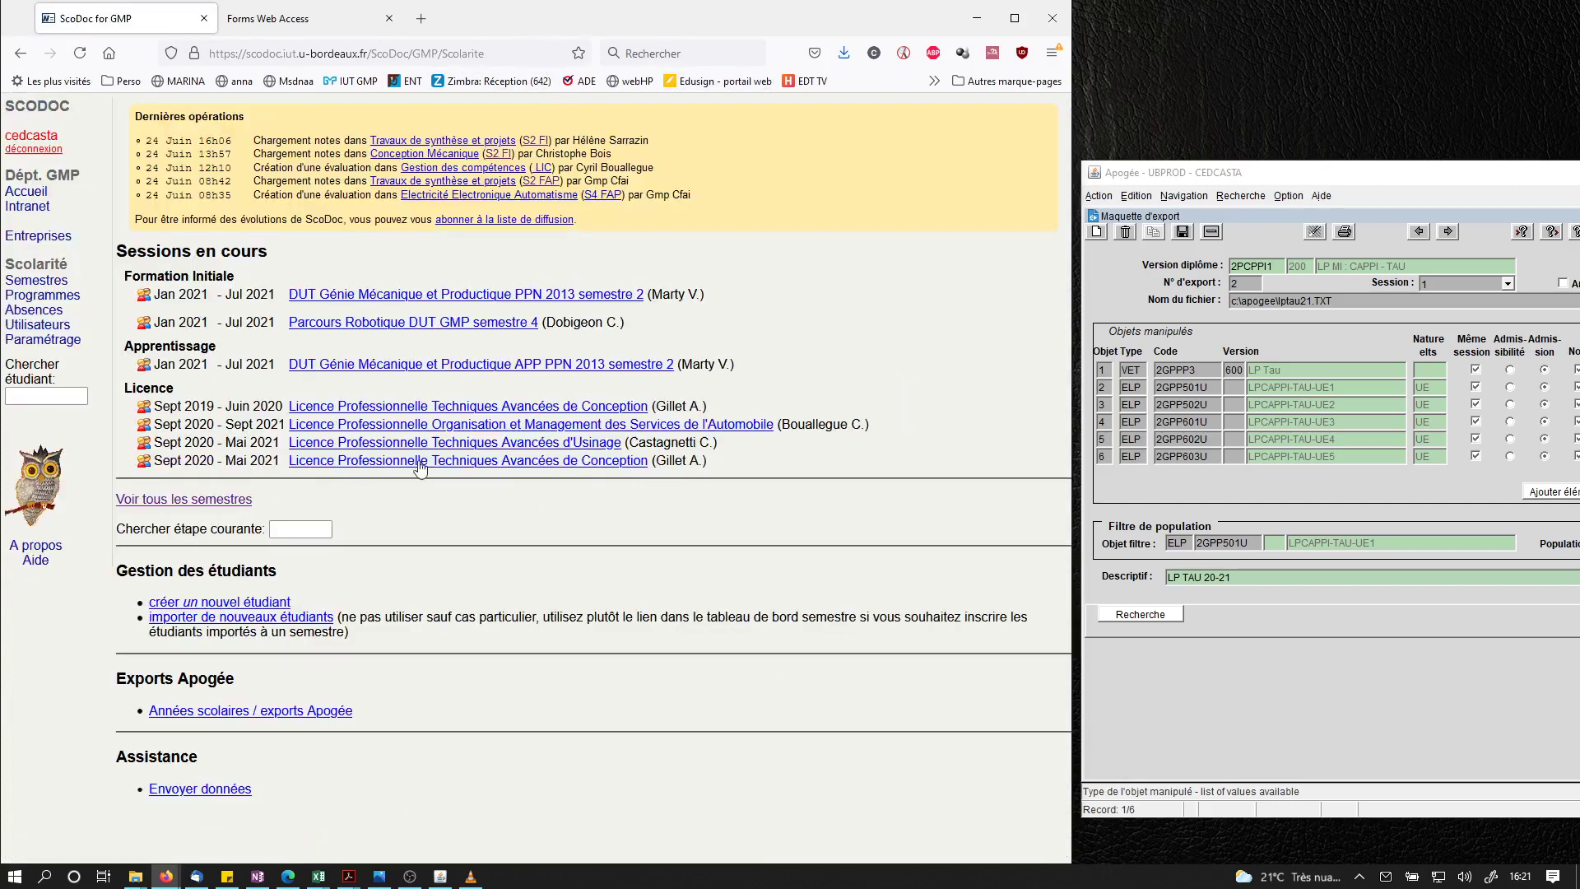
click(229, 714)
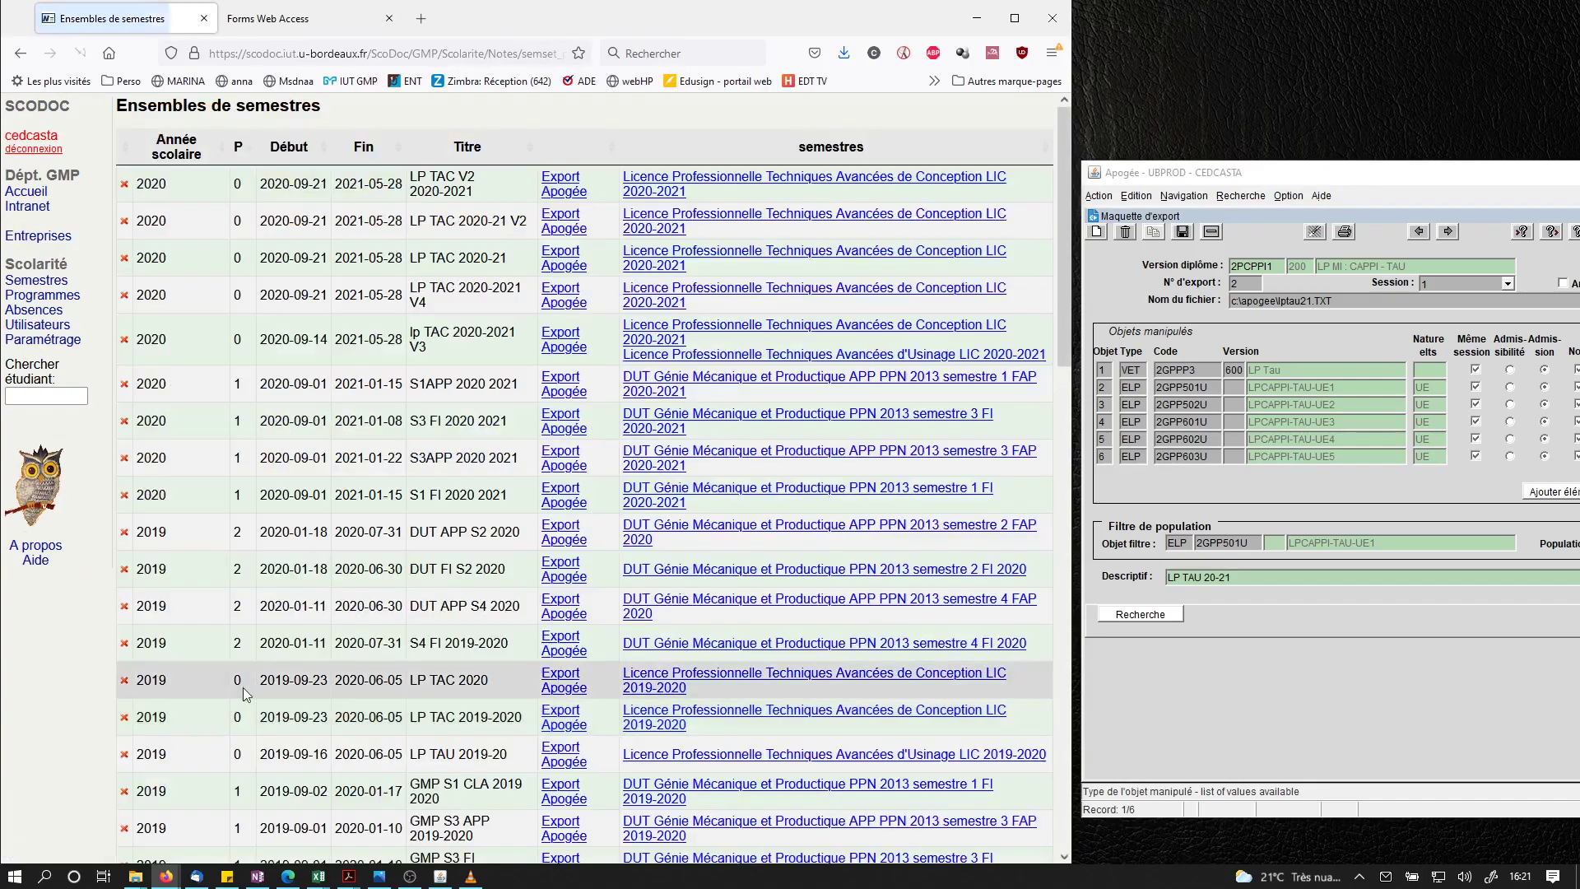
Create a new semester set for school year 2020, period "non semestrialisée (LP, ...)", titled "LPTAU 20-21".
scroll(526, 336, down, 5)
scroll(520, 378, up, 4)
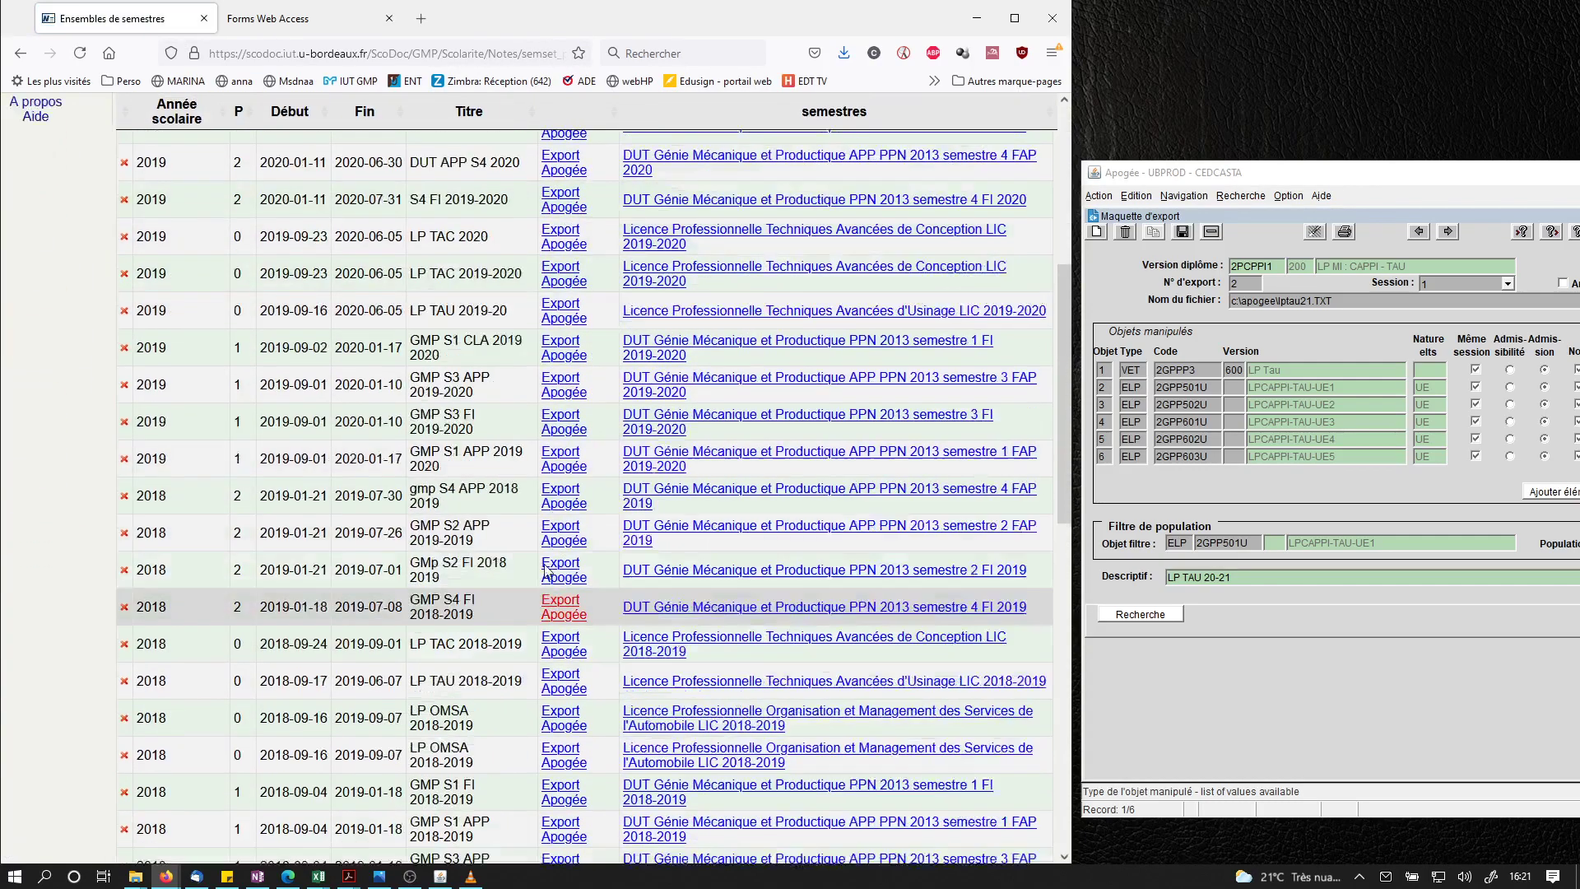
scroll(513, 422, down, 7)
scroll(513, 422, down, 6)
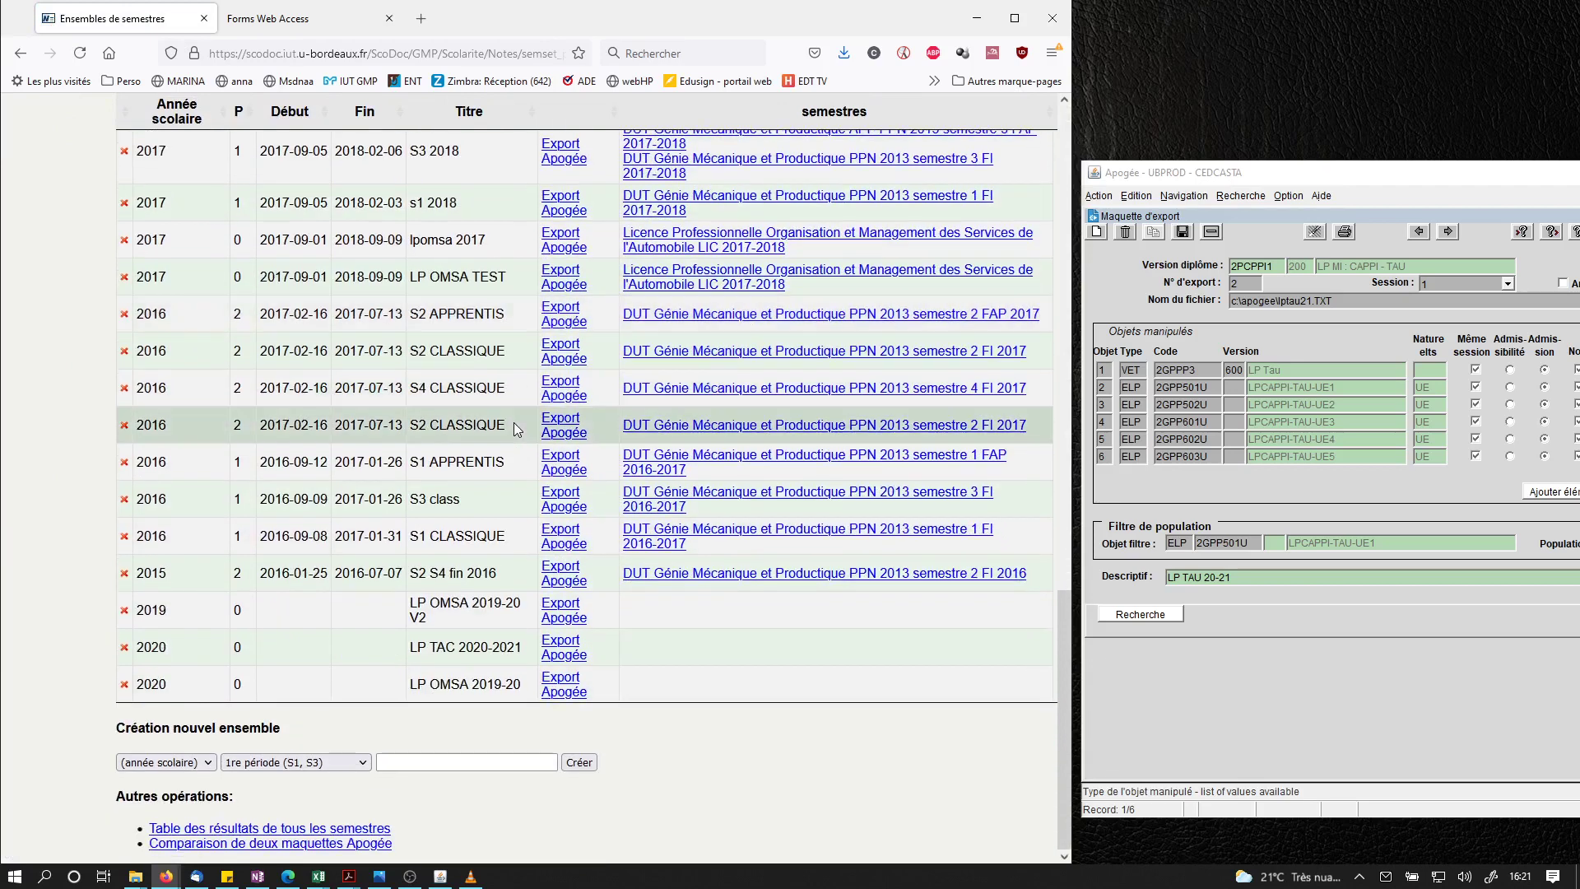
click(198, 765)
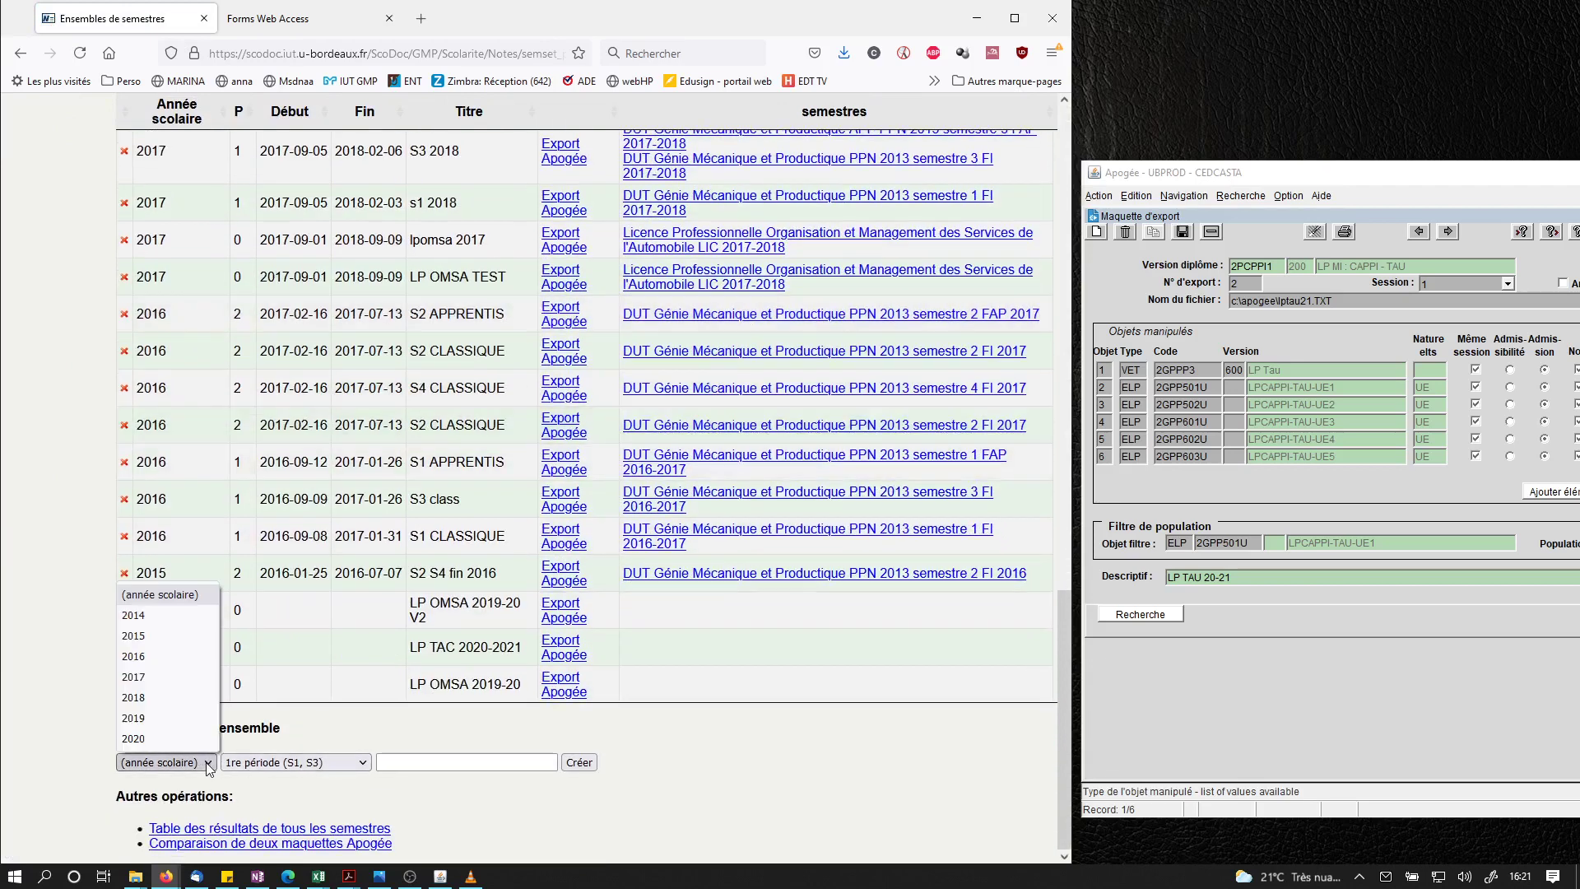
click(166, 737)
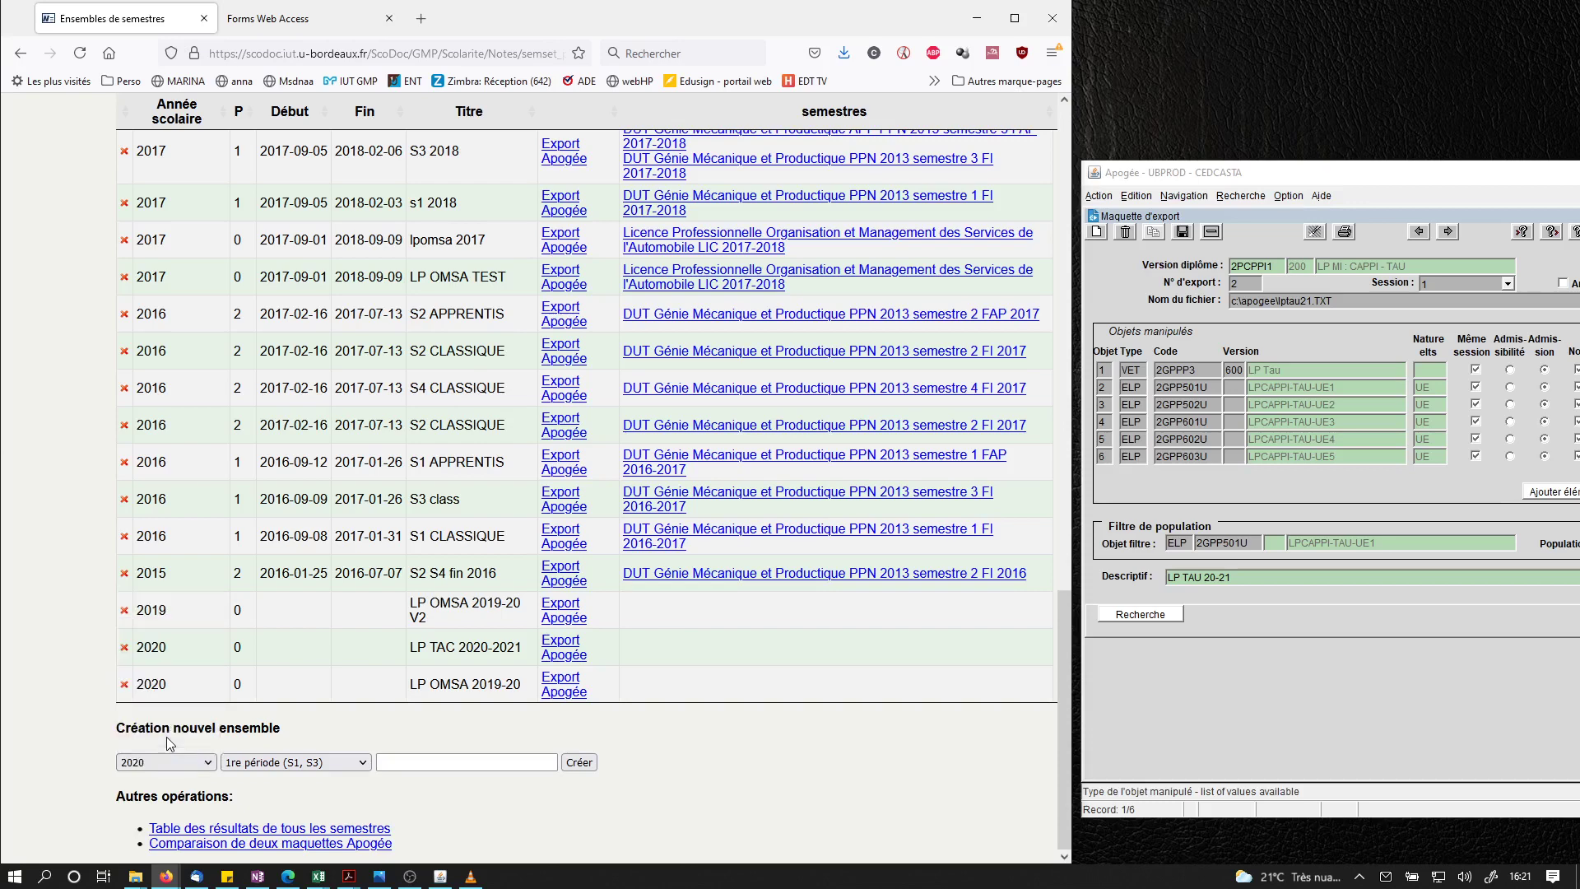
click(278, 765)
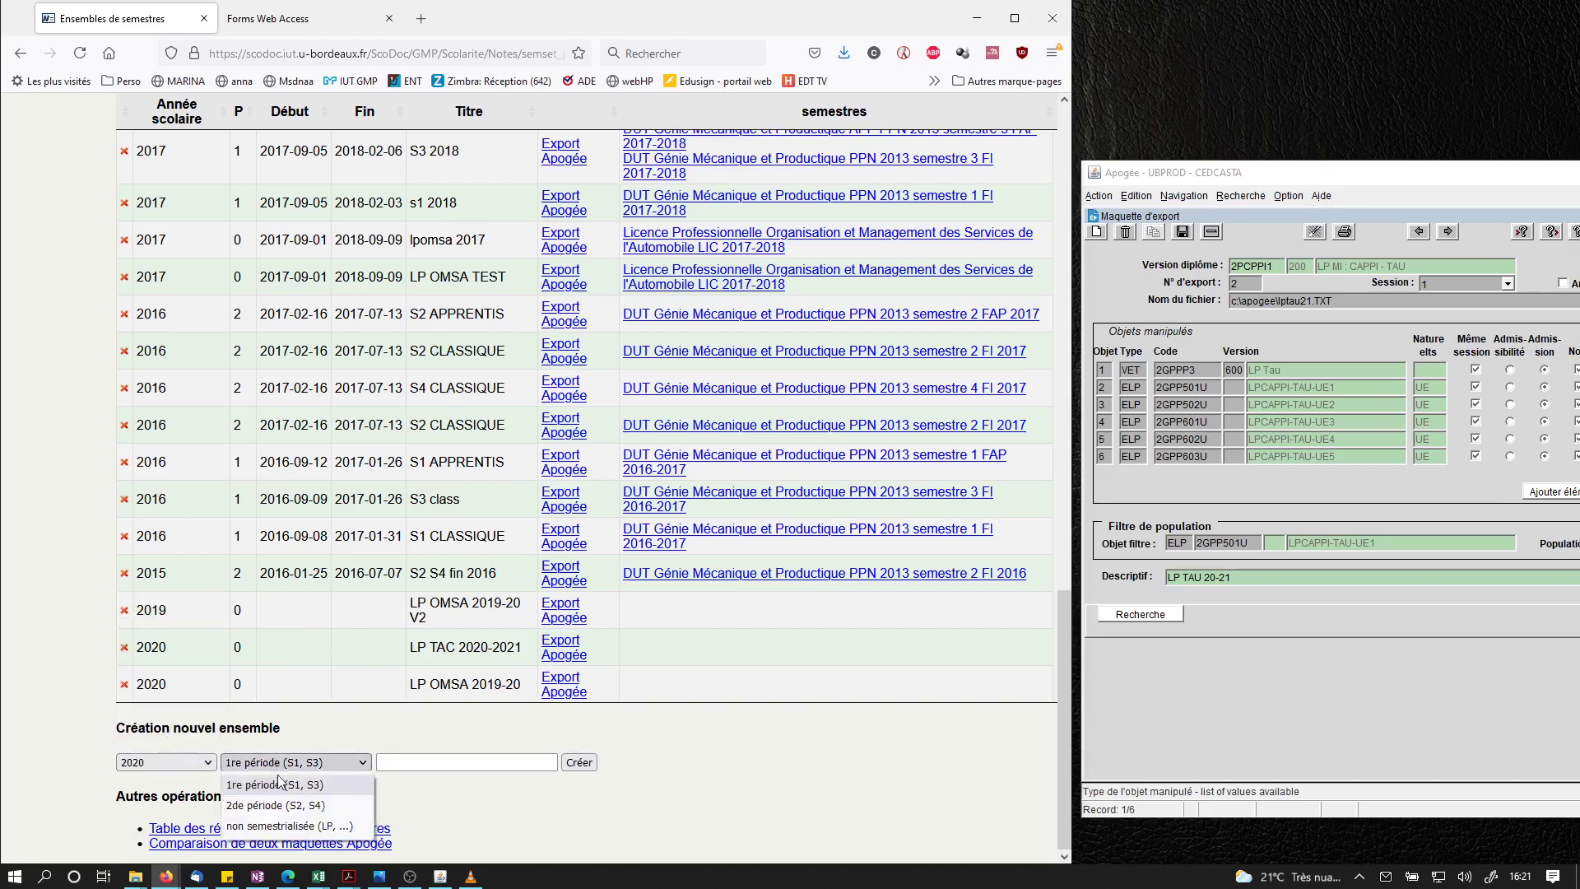
click(321, 826)
click(495, 765)
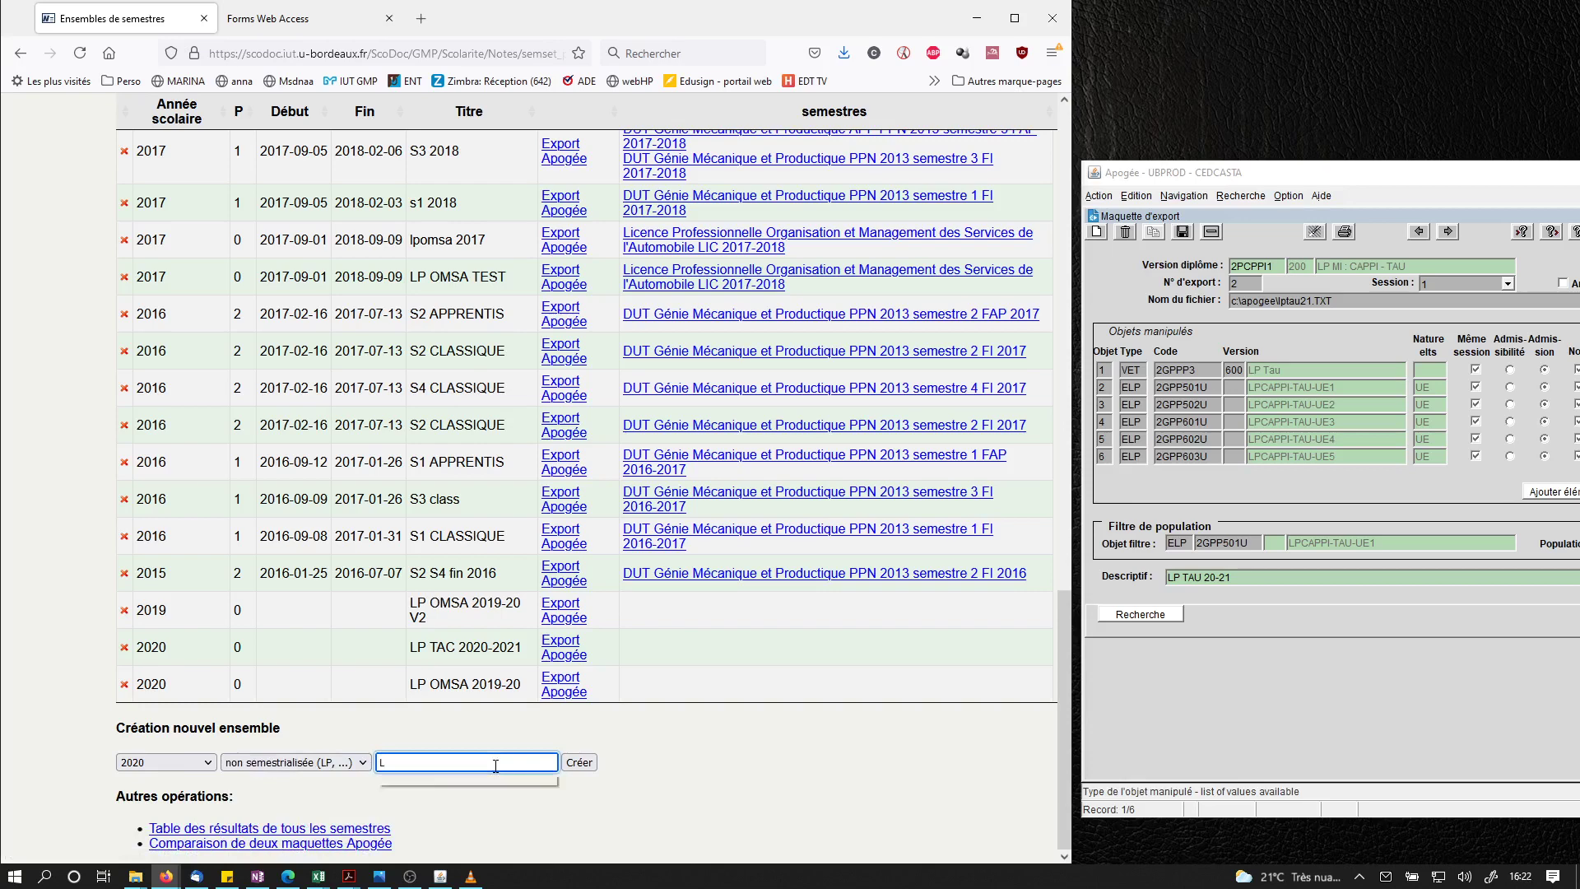
text(LPTAU 20-21)
click(573, 762)
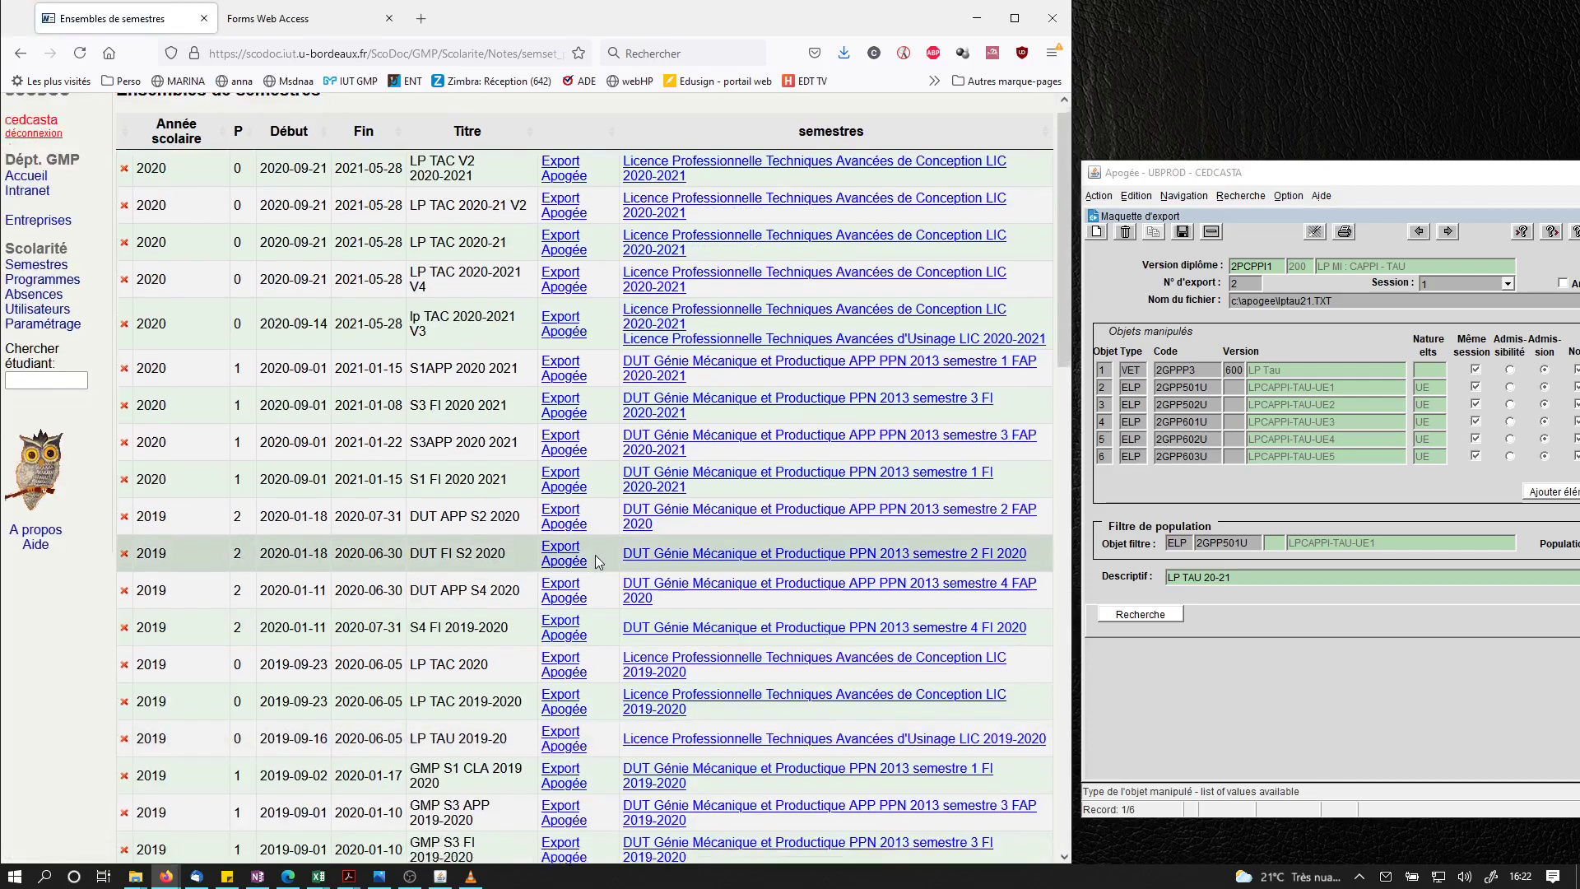
Open the Apogée export of the LPTAU 20-21 set and add the semester Licence Professionnelle Techniques Avancées d'Usinage LIC 2020-2021.
scroll(595, 558, down, 20)
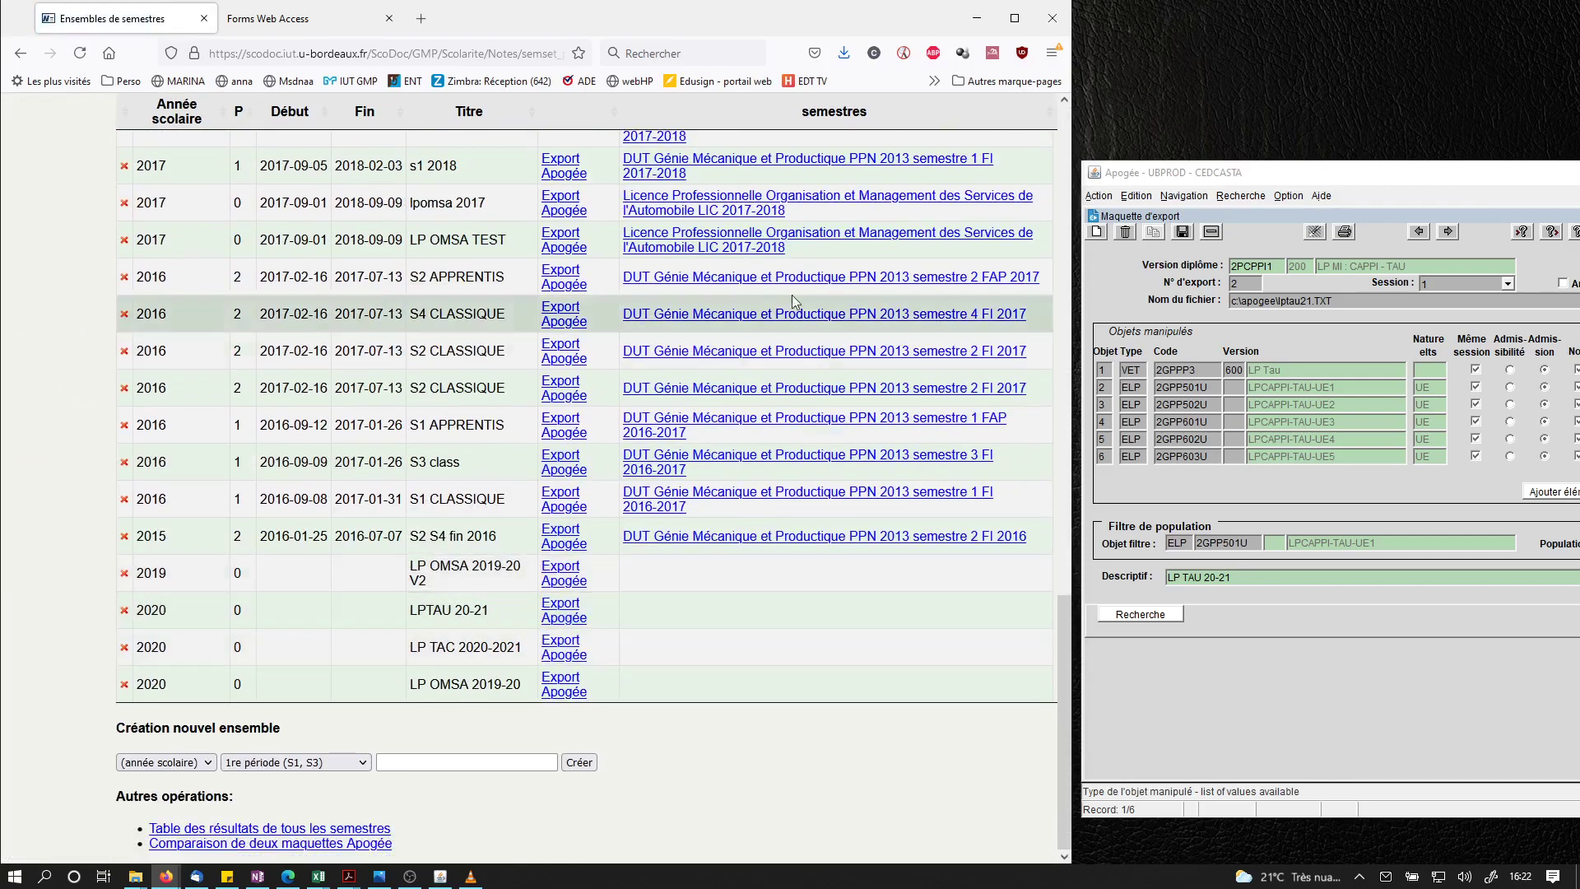
click(564, 609)
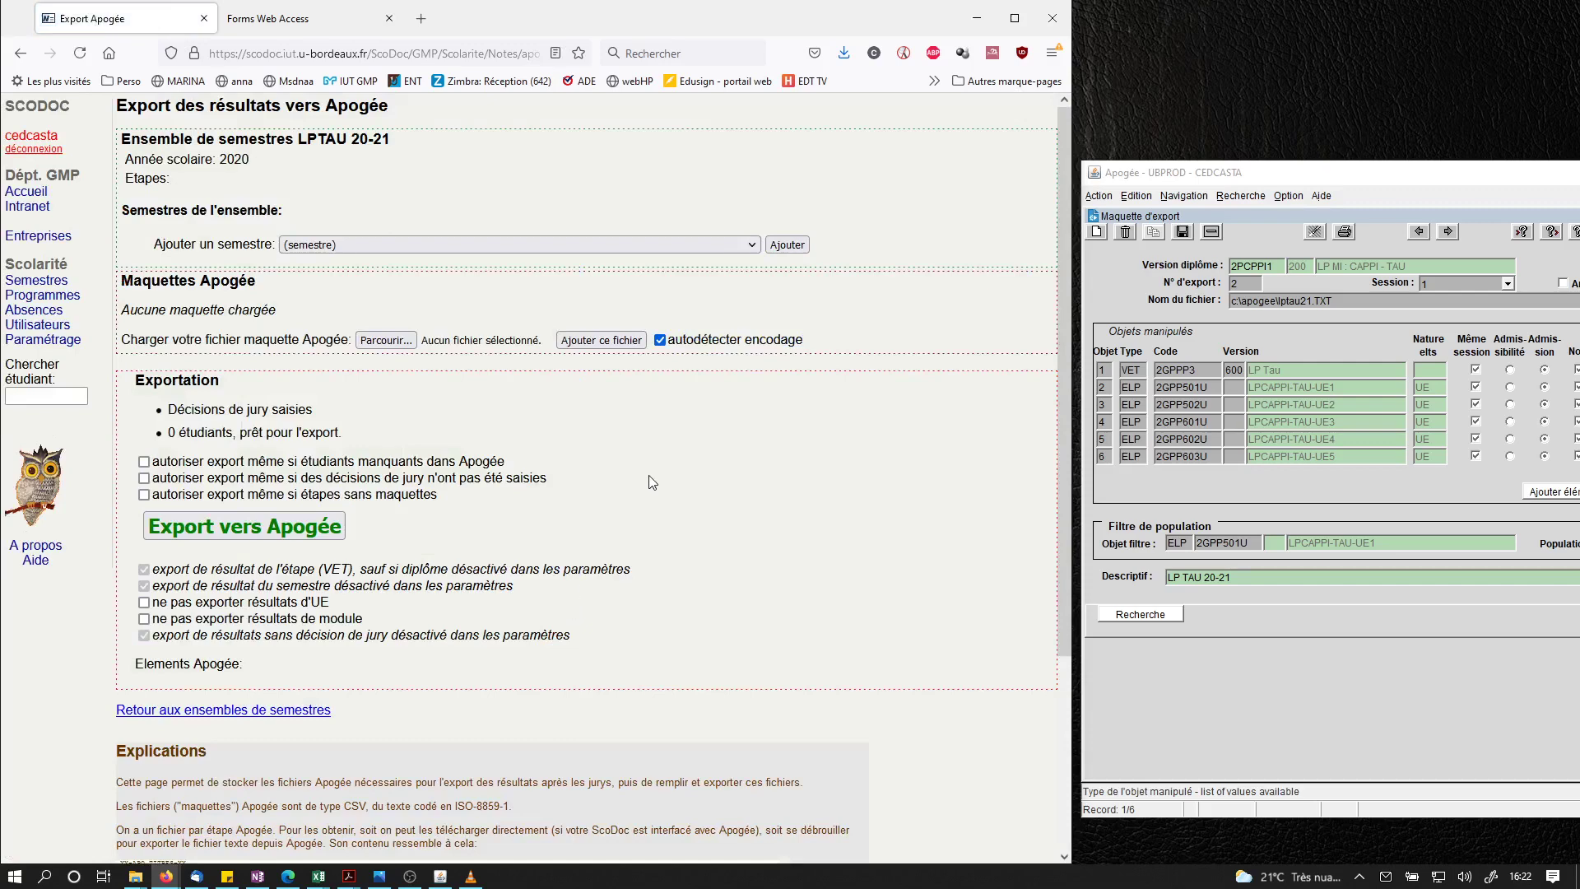
click(450, 244)
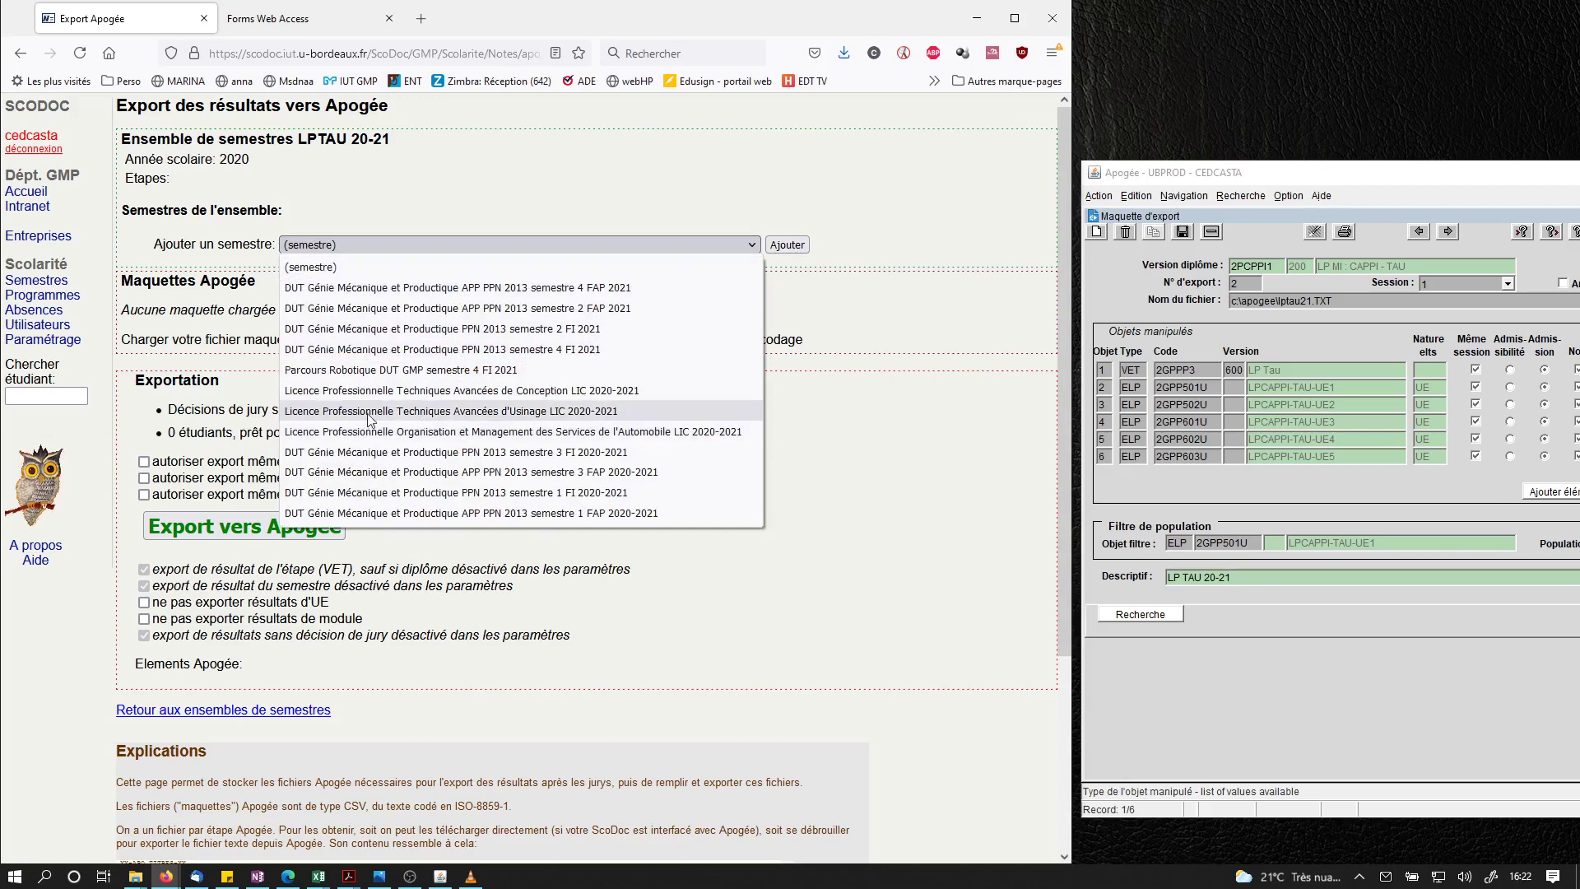
click(442, 418)
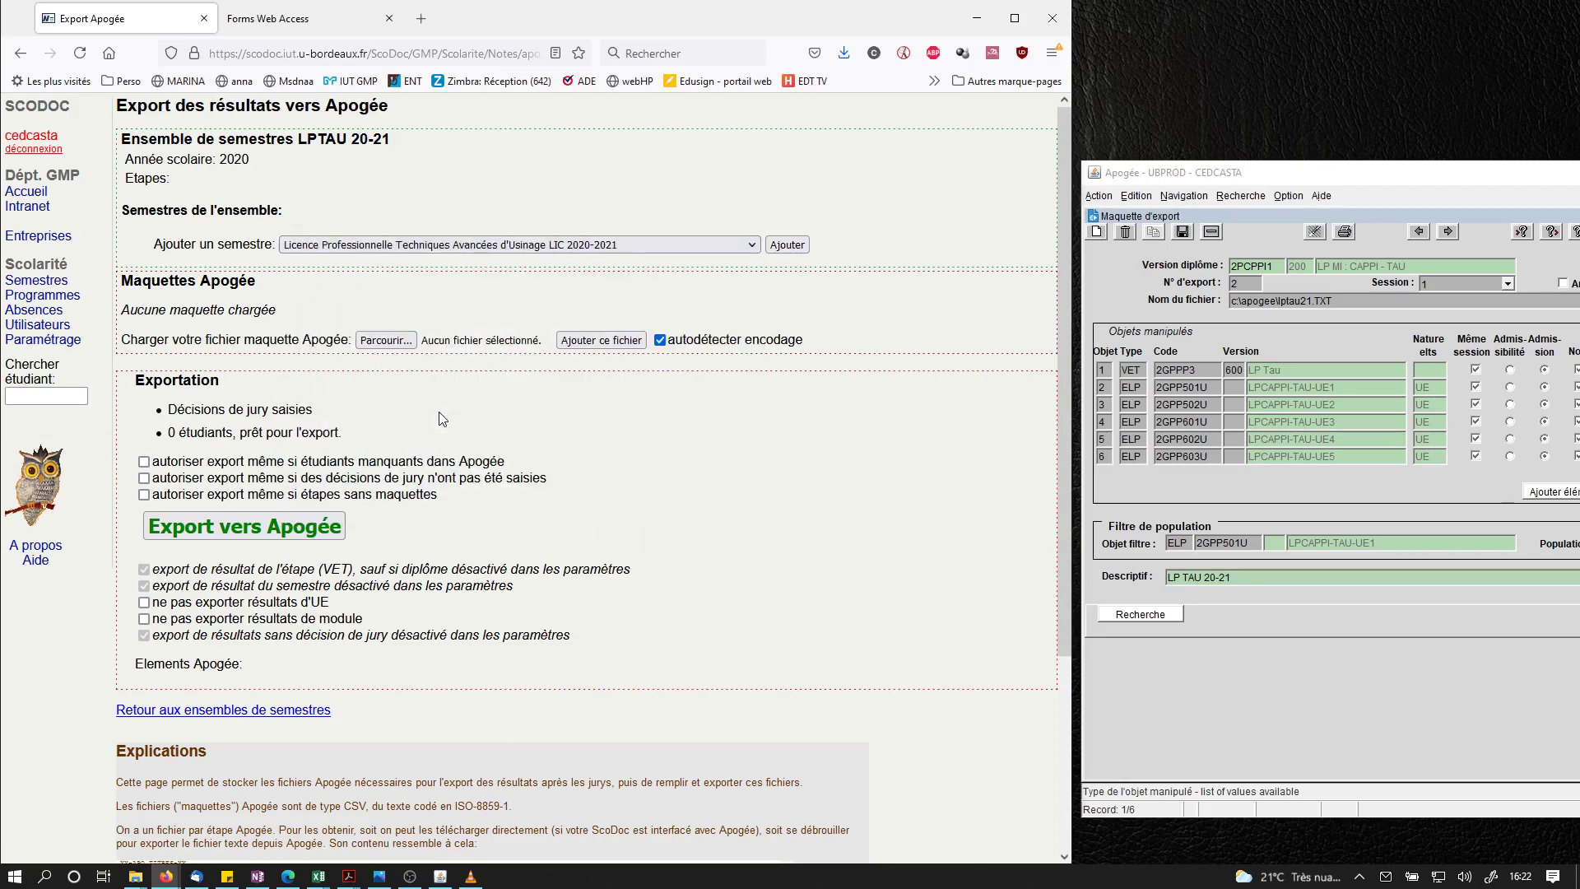
click(786, 245)
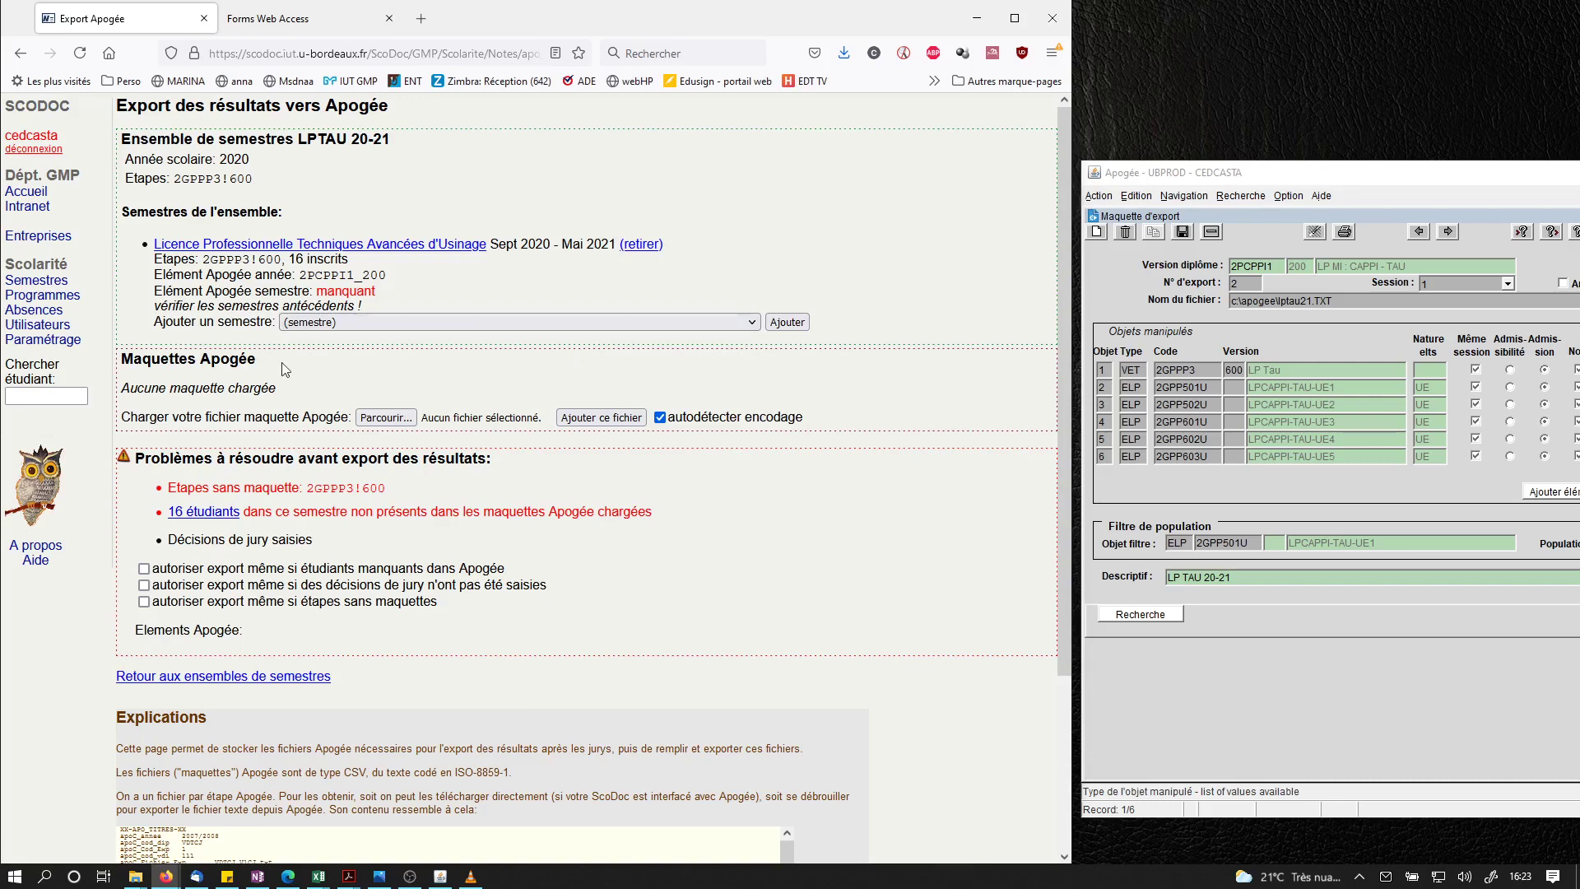
Load the Apogée template file lptau21.TXT from C:\apogee into the LPTAU 20-21 set, keeping encoding autodetection on.
click(385, 417)
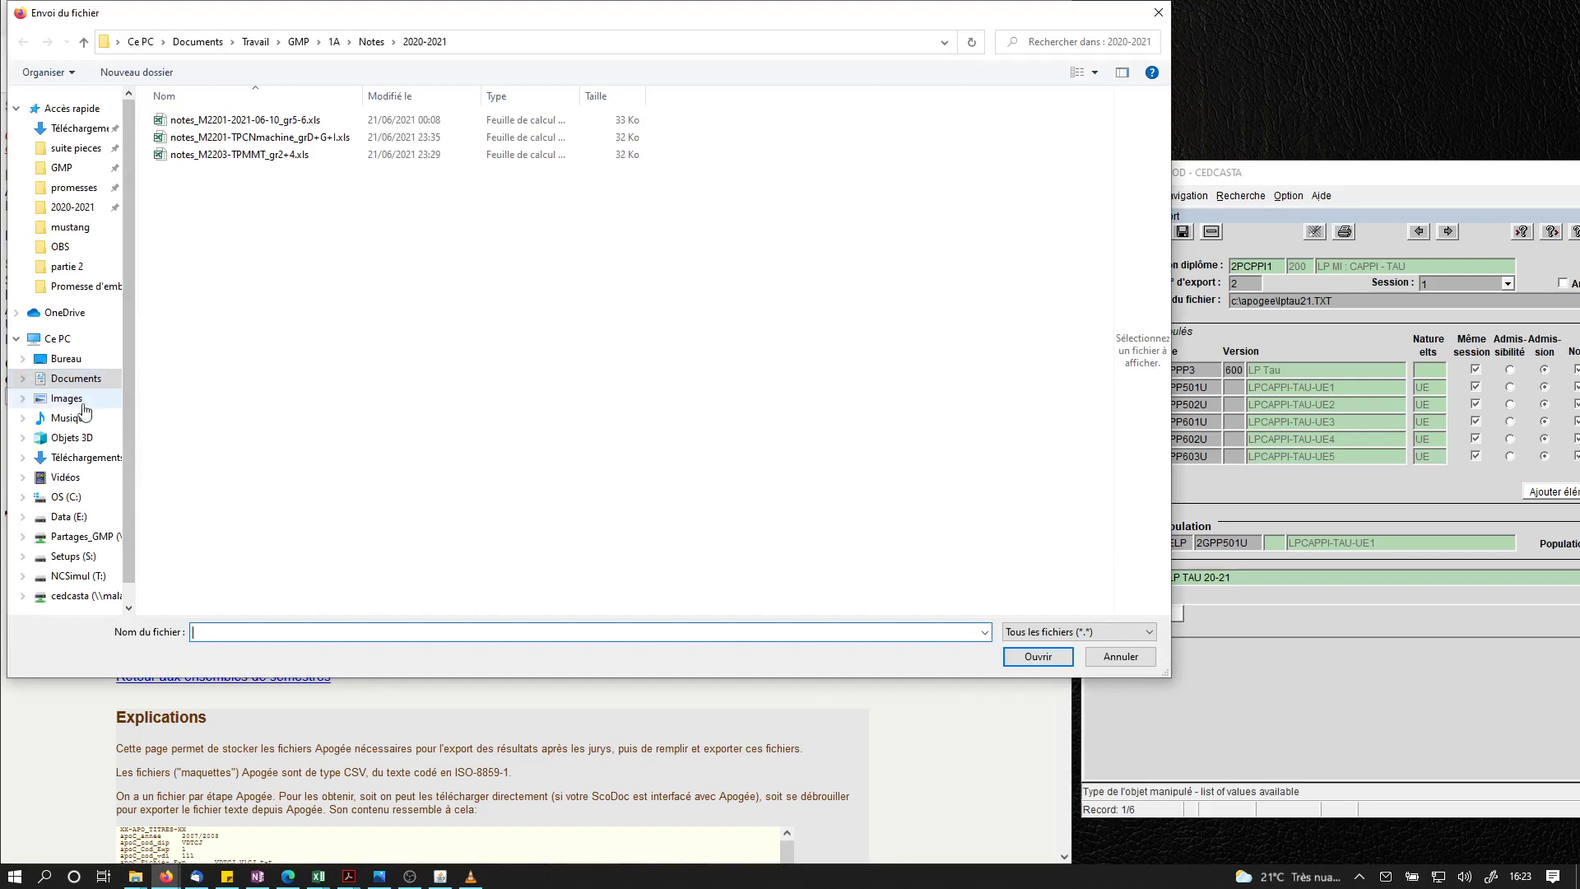
click(67, 499)
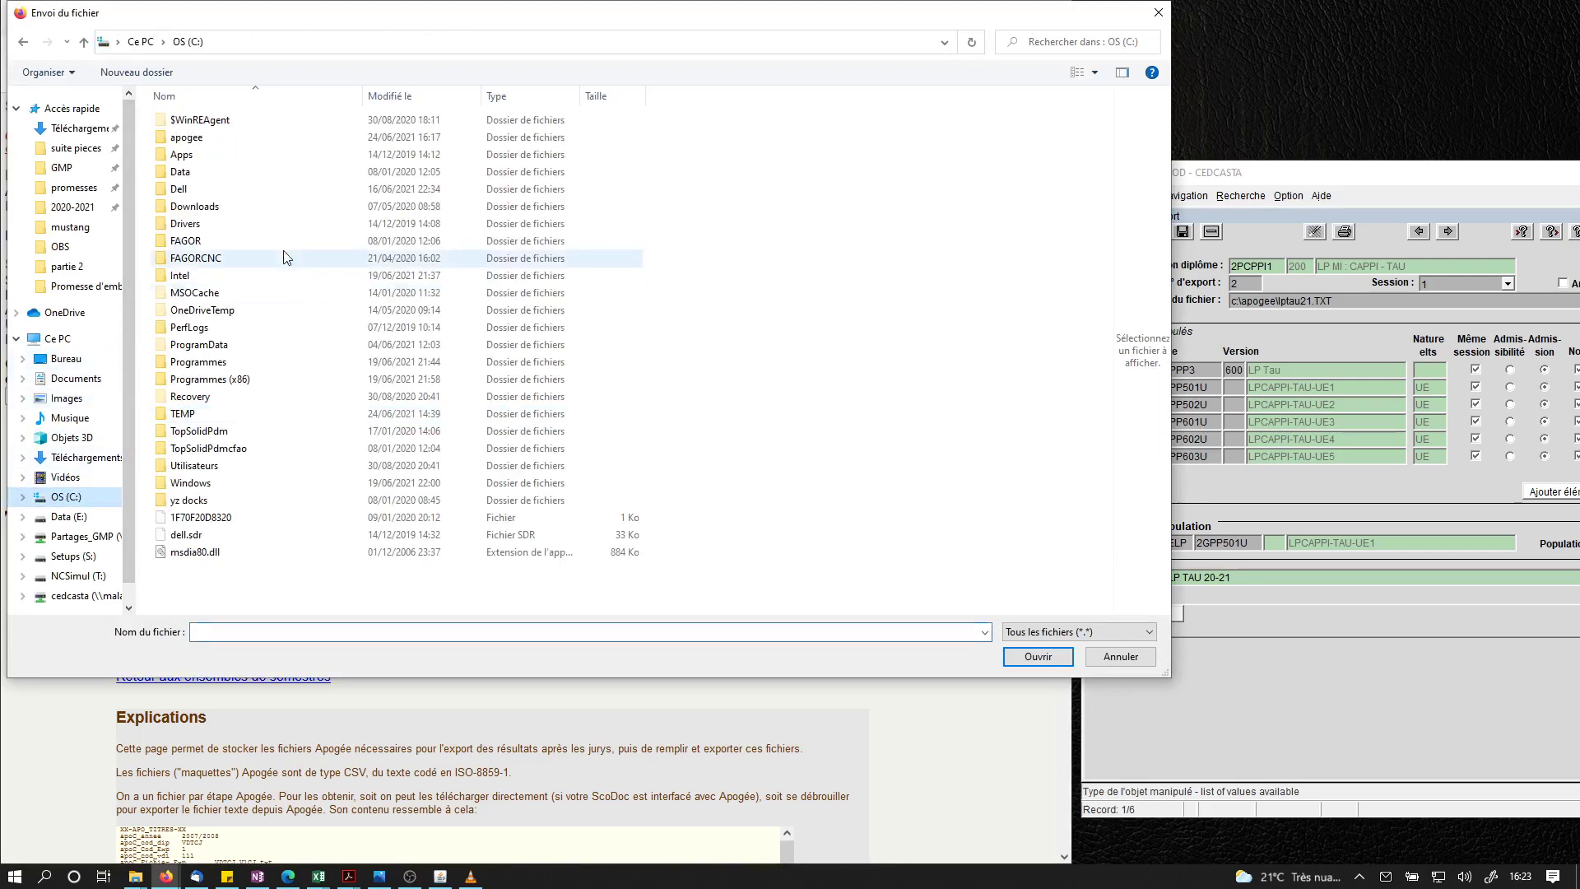
double_click(190, 138)
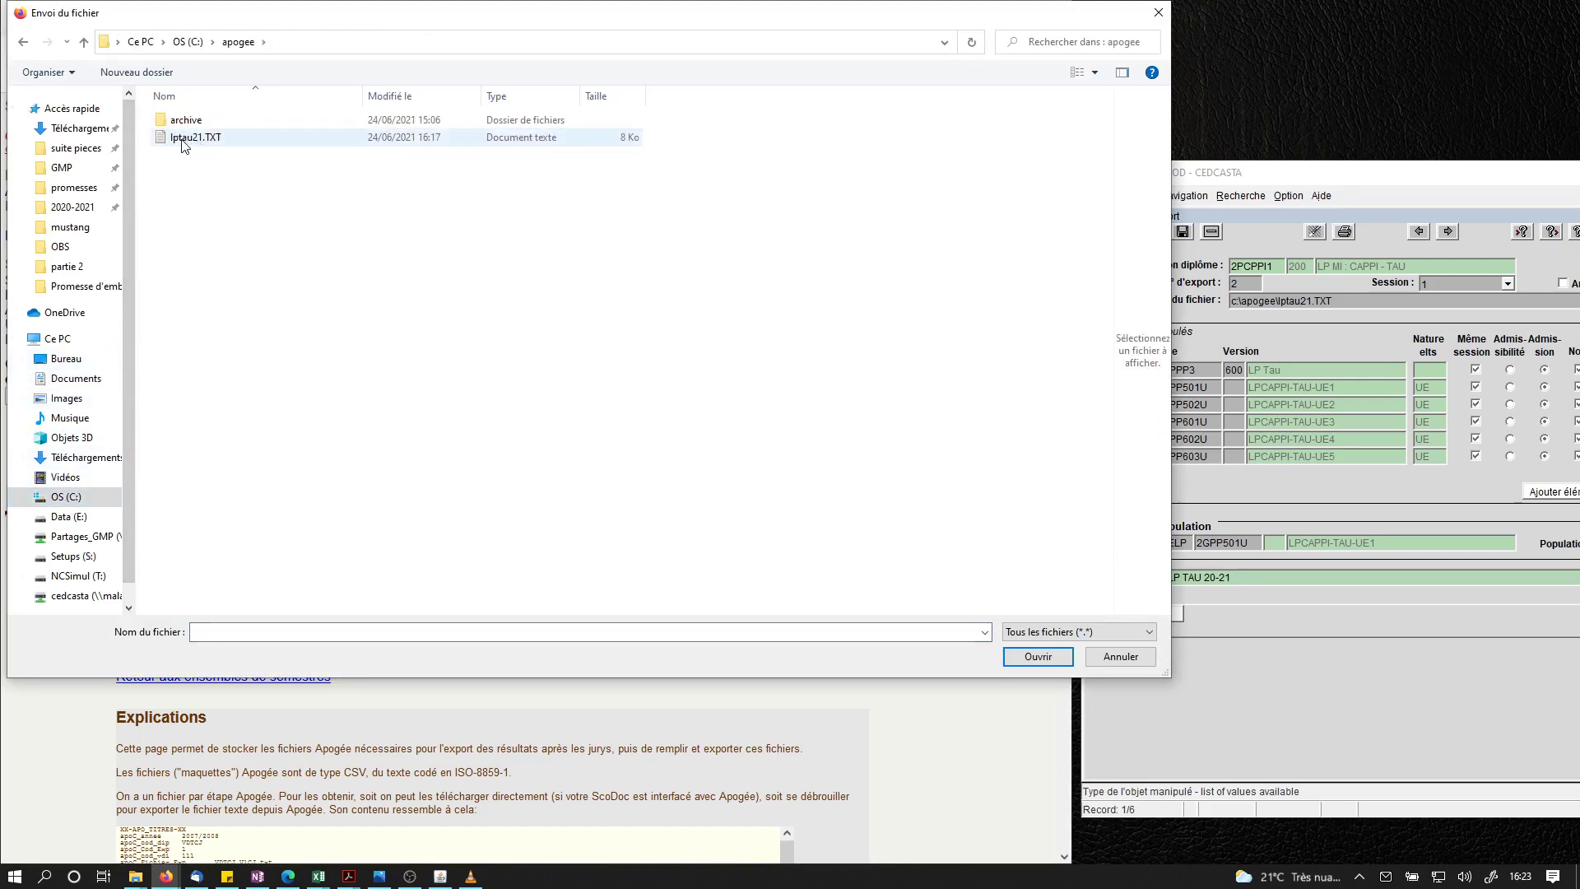
click(190, 141)
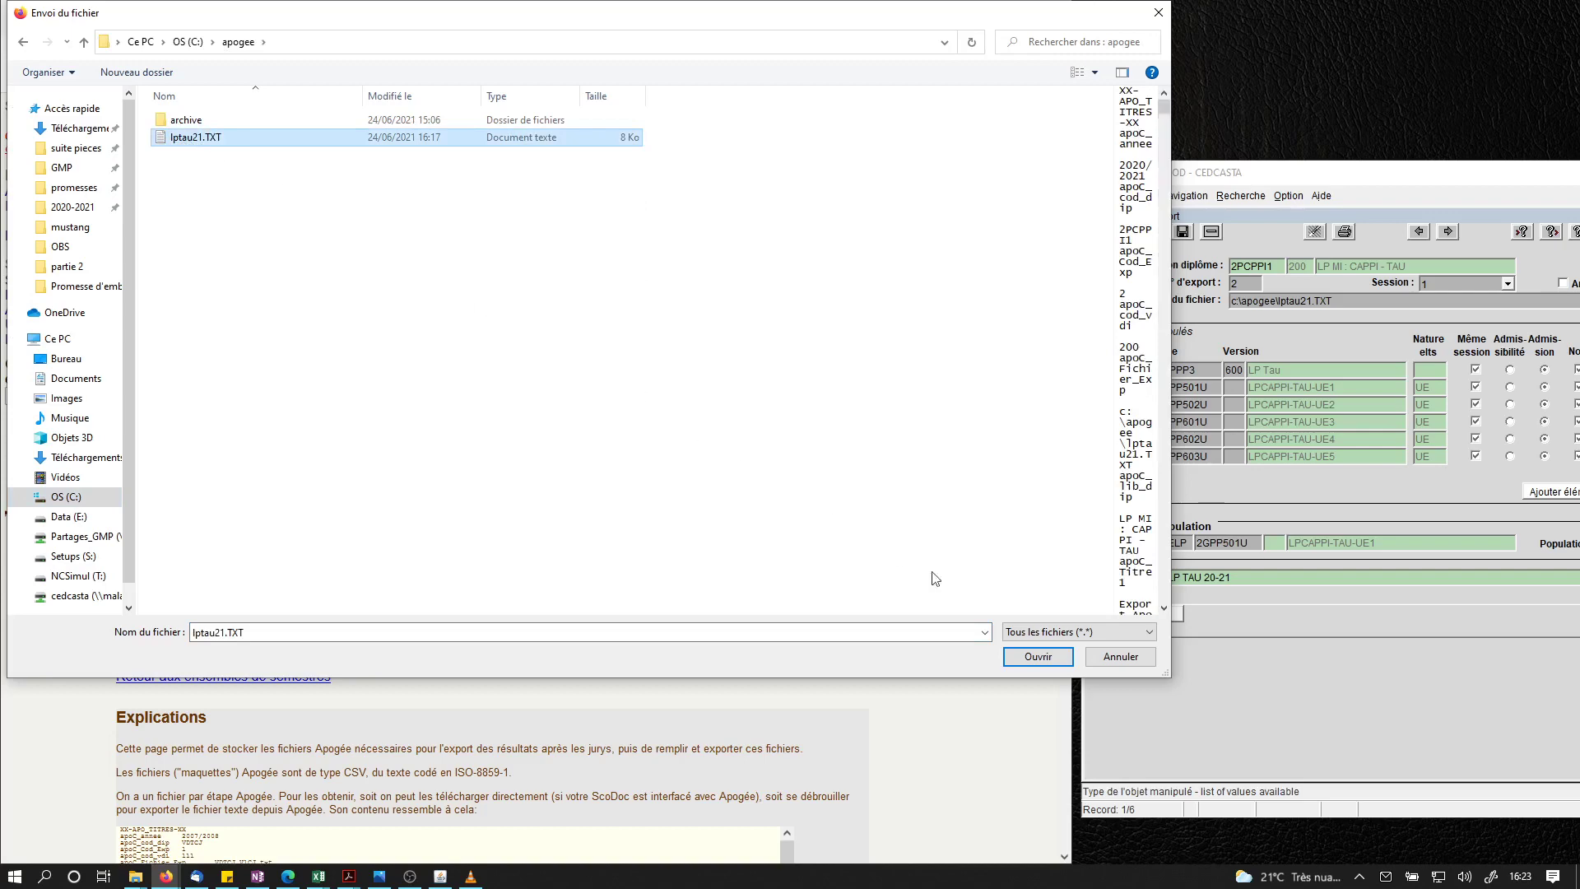
click(1033, 658)
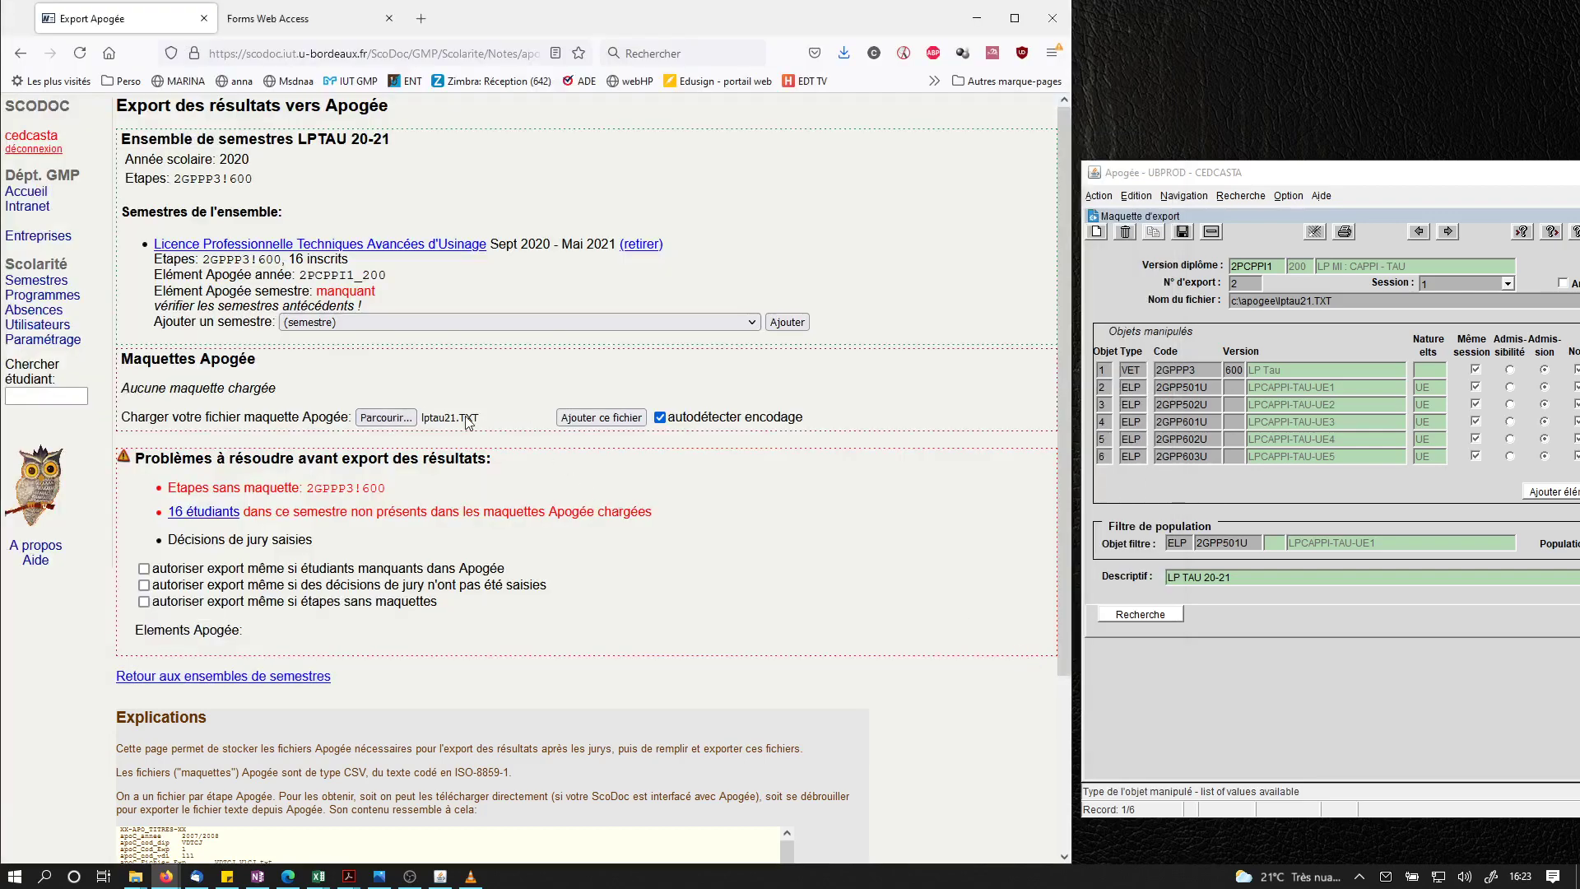
click(589, 418)
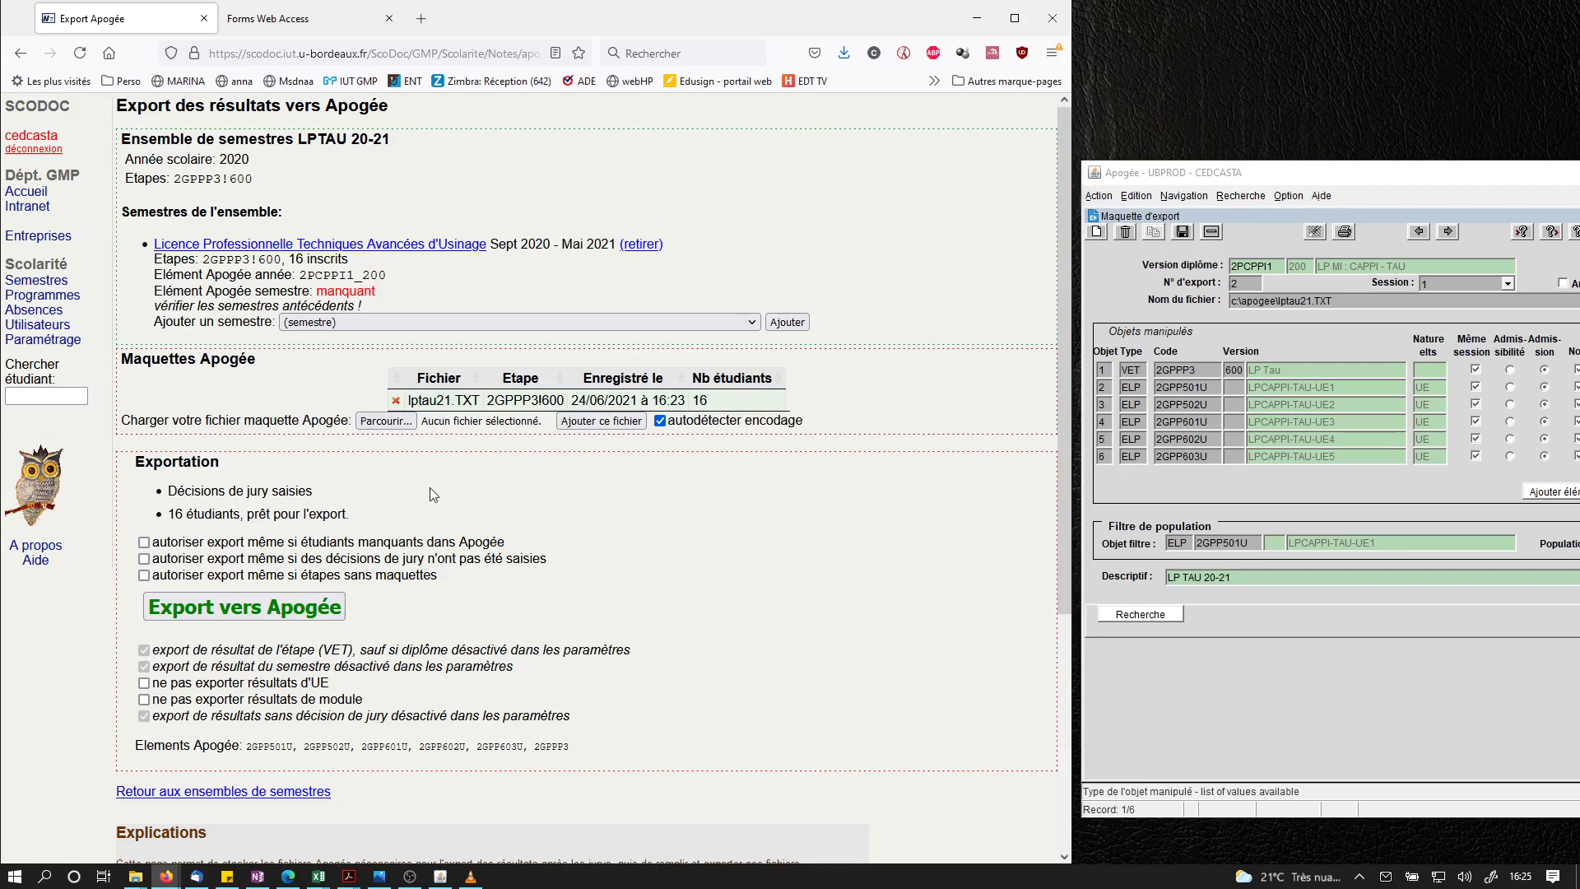
Check the list of Apogée elements in the export section of the LPTAU 20-21 set.
scroll(434, 493, down, 1)
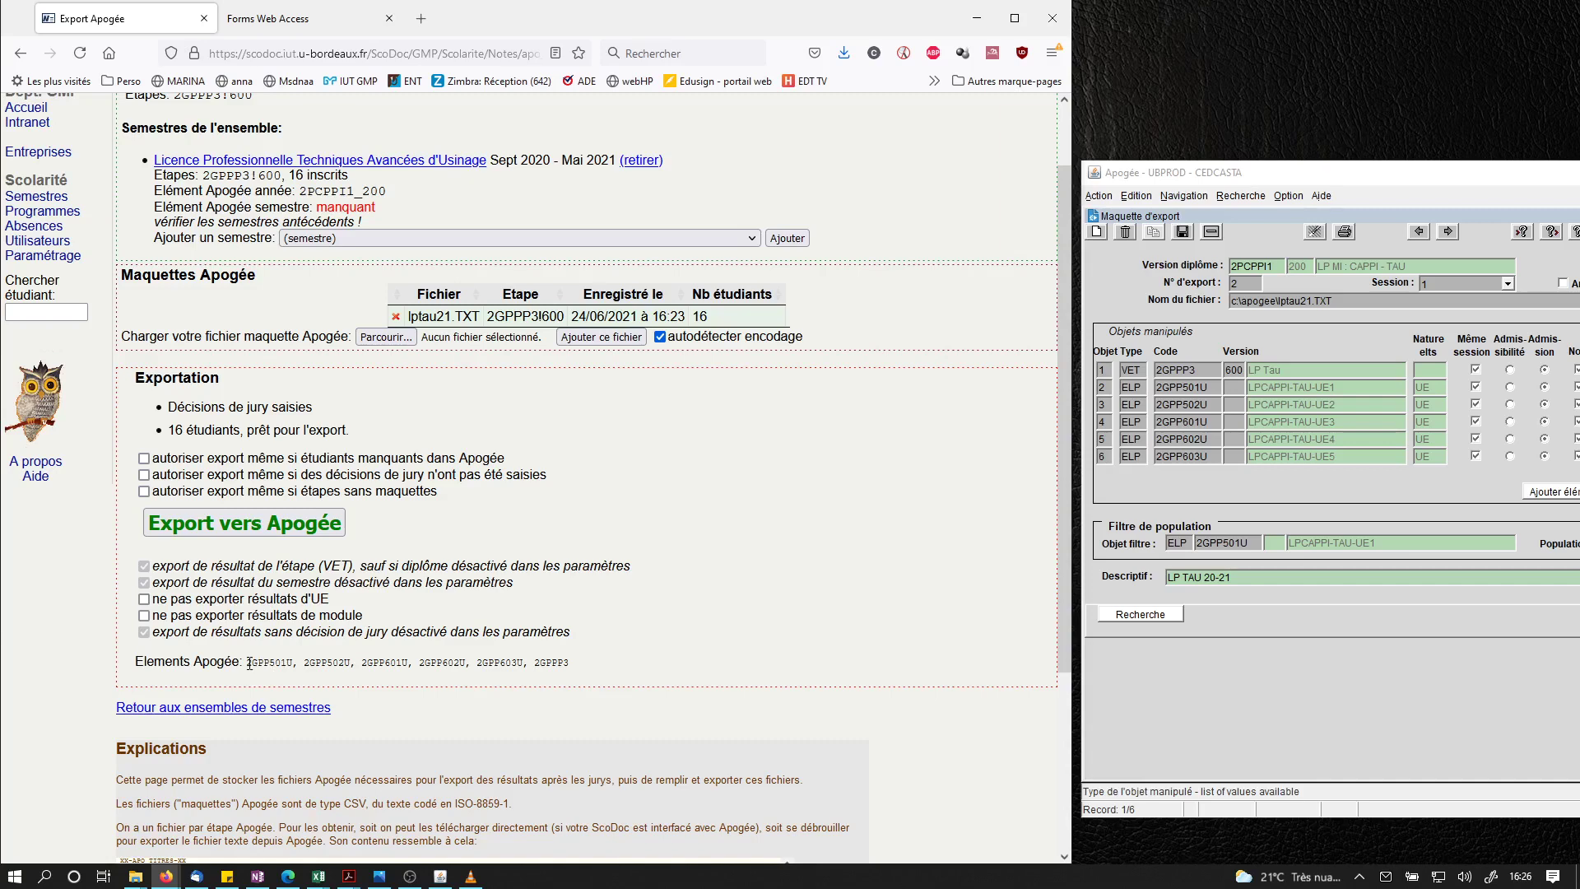
drag(248, 663, 580, 667)
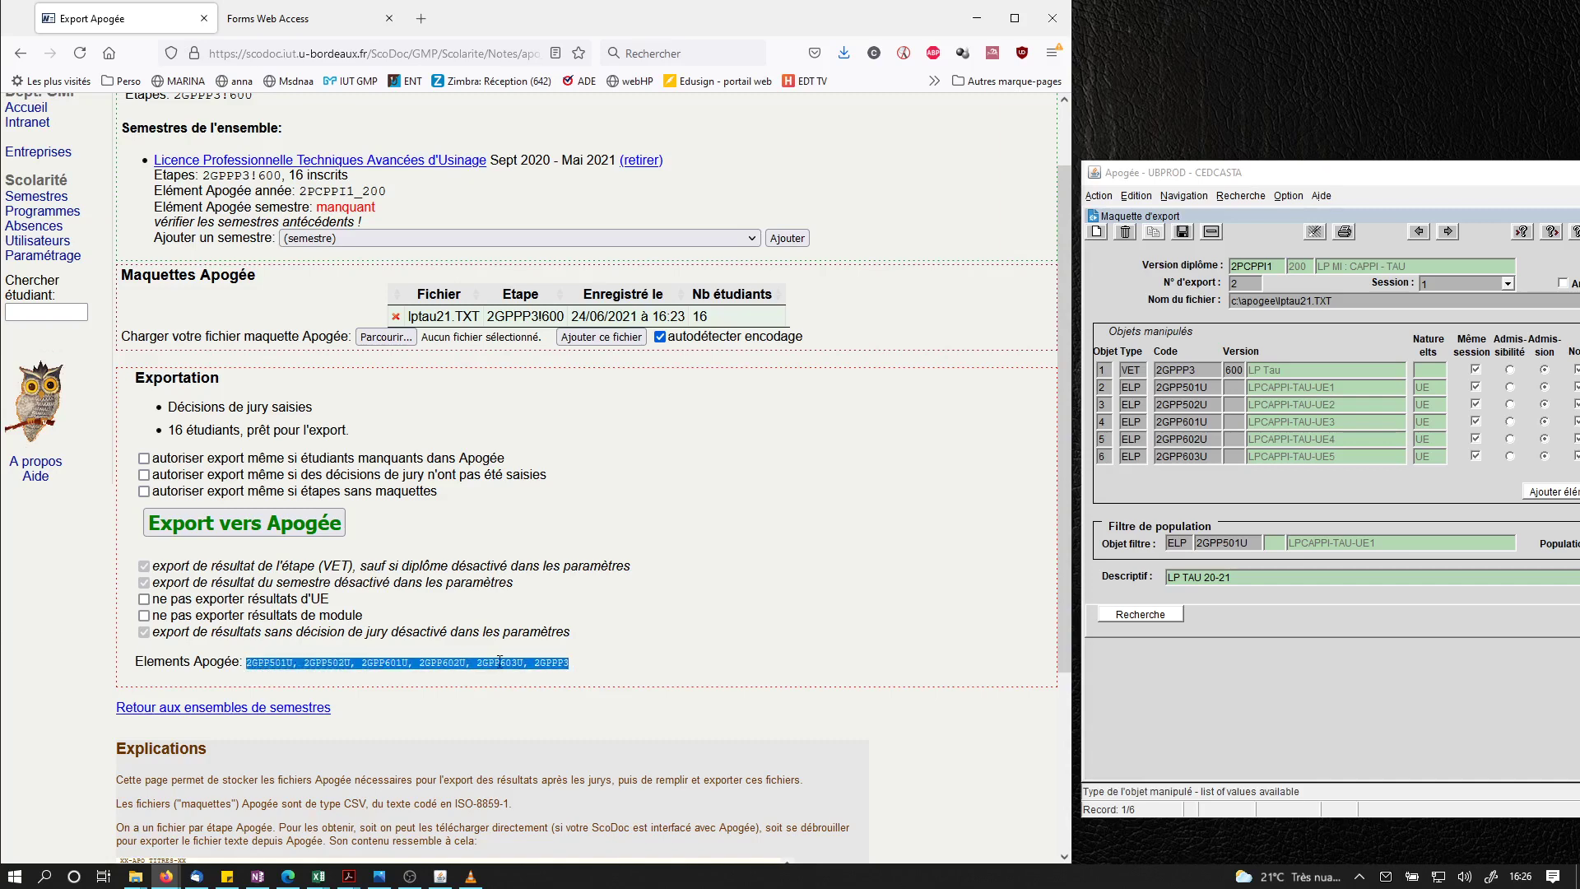
click(434, 665)
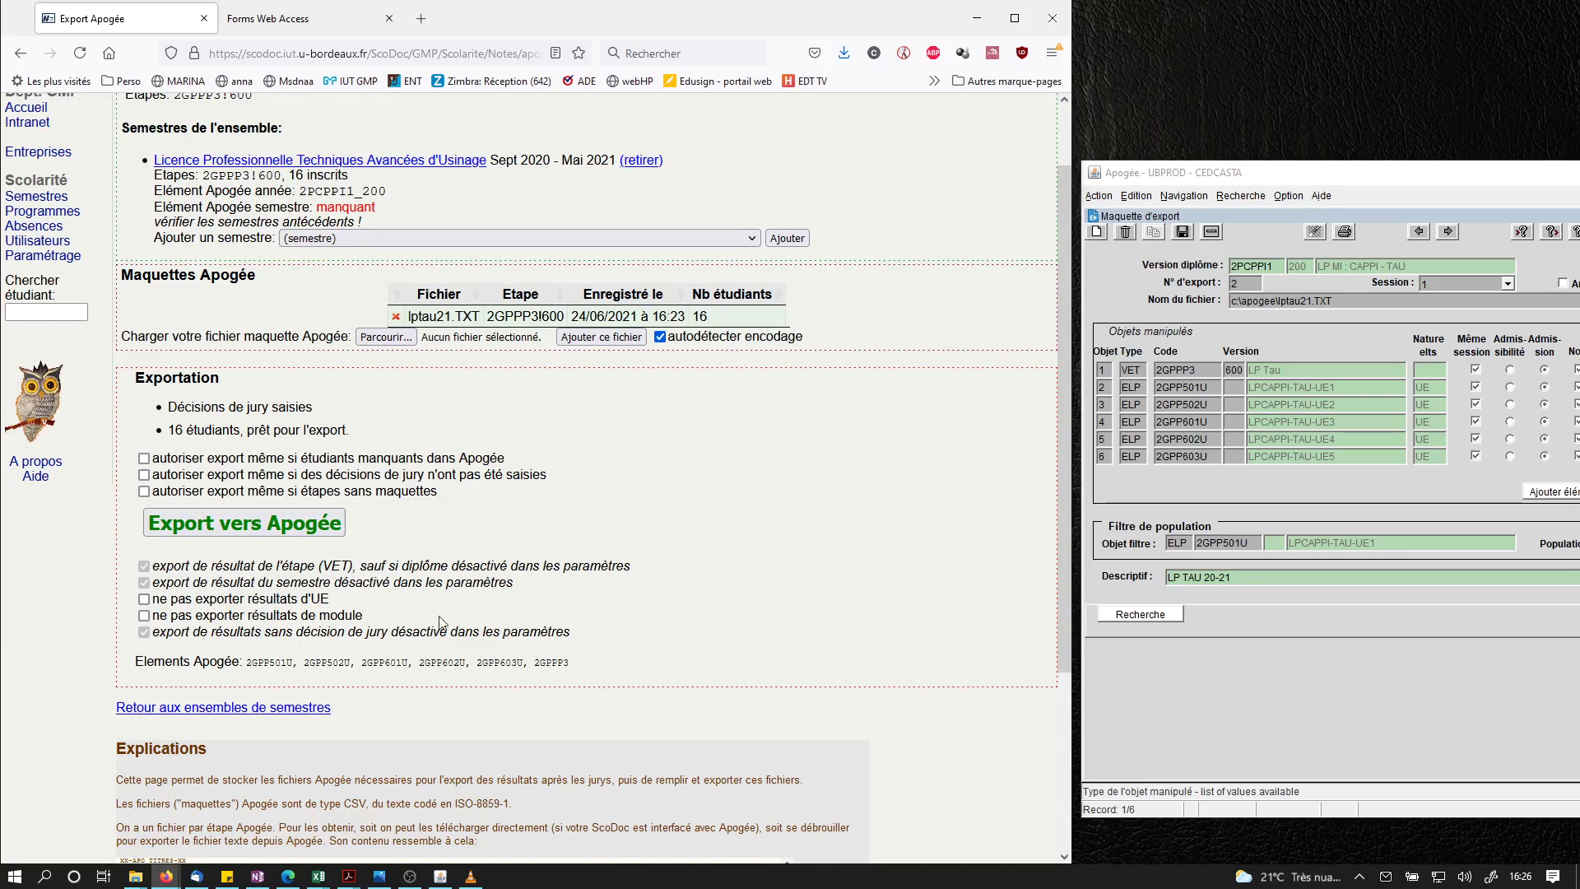
Export the LPTAU 20-21 set's results to Apogée and open the resulting archive GMP2020-0-2GPPP3!600.zip in Windows Explorer.
click(266, 531)
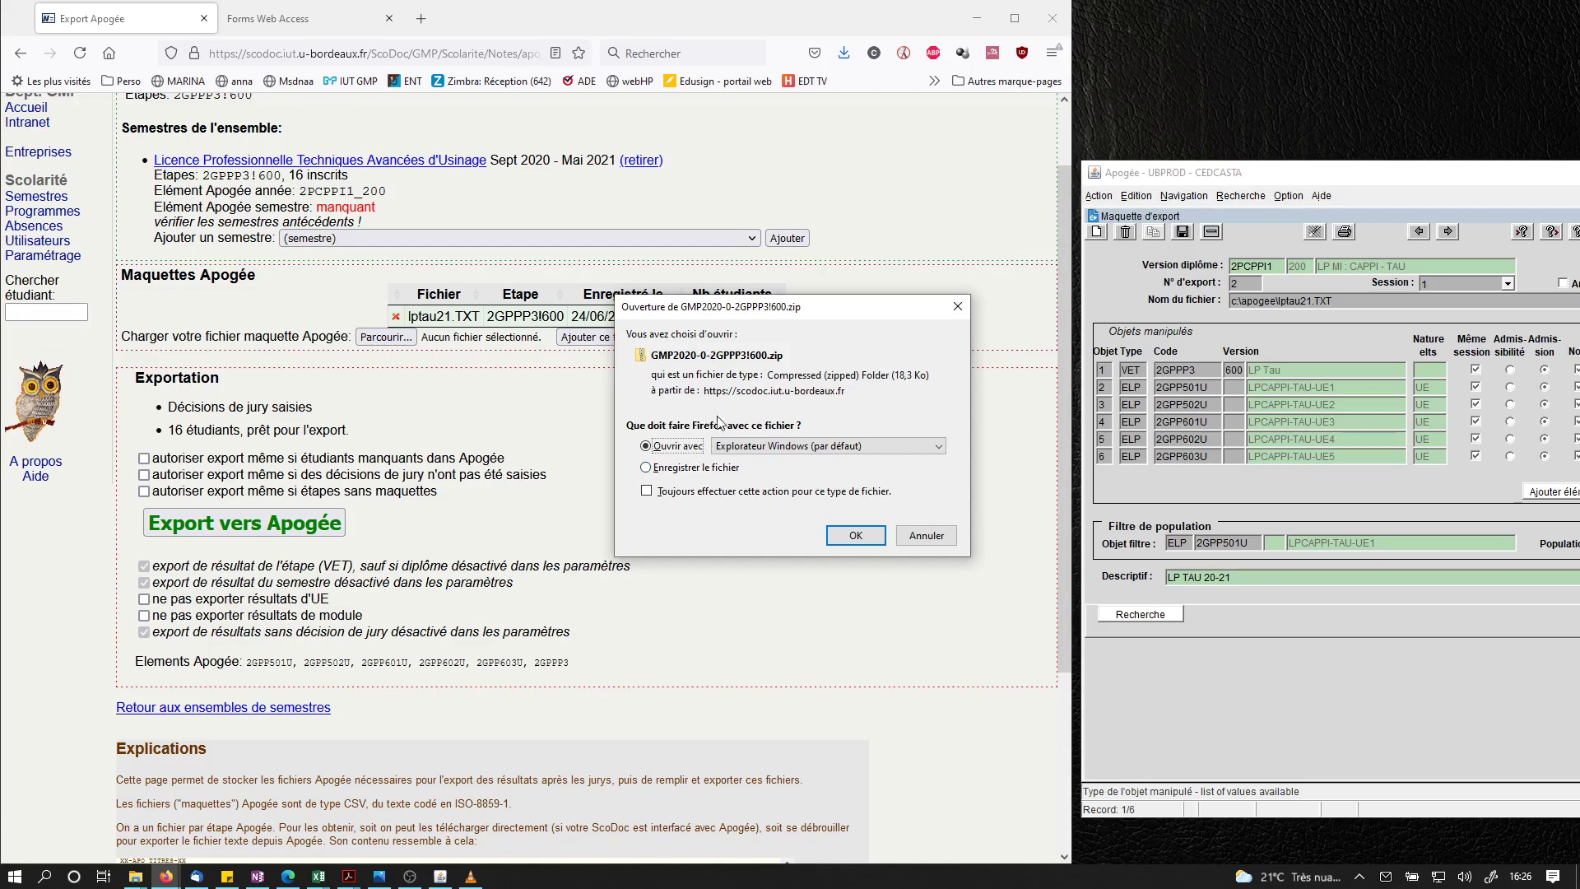
click(843, 537)
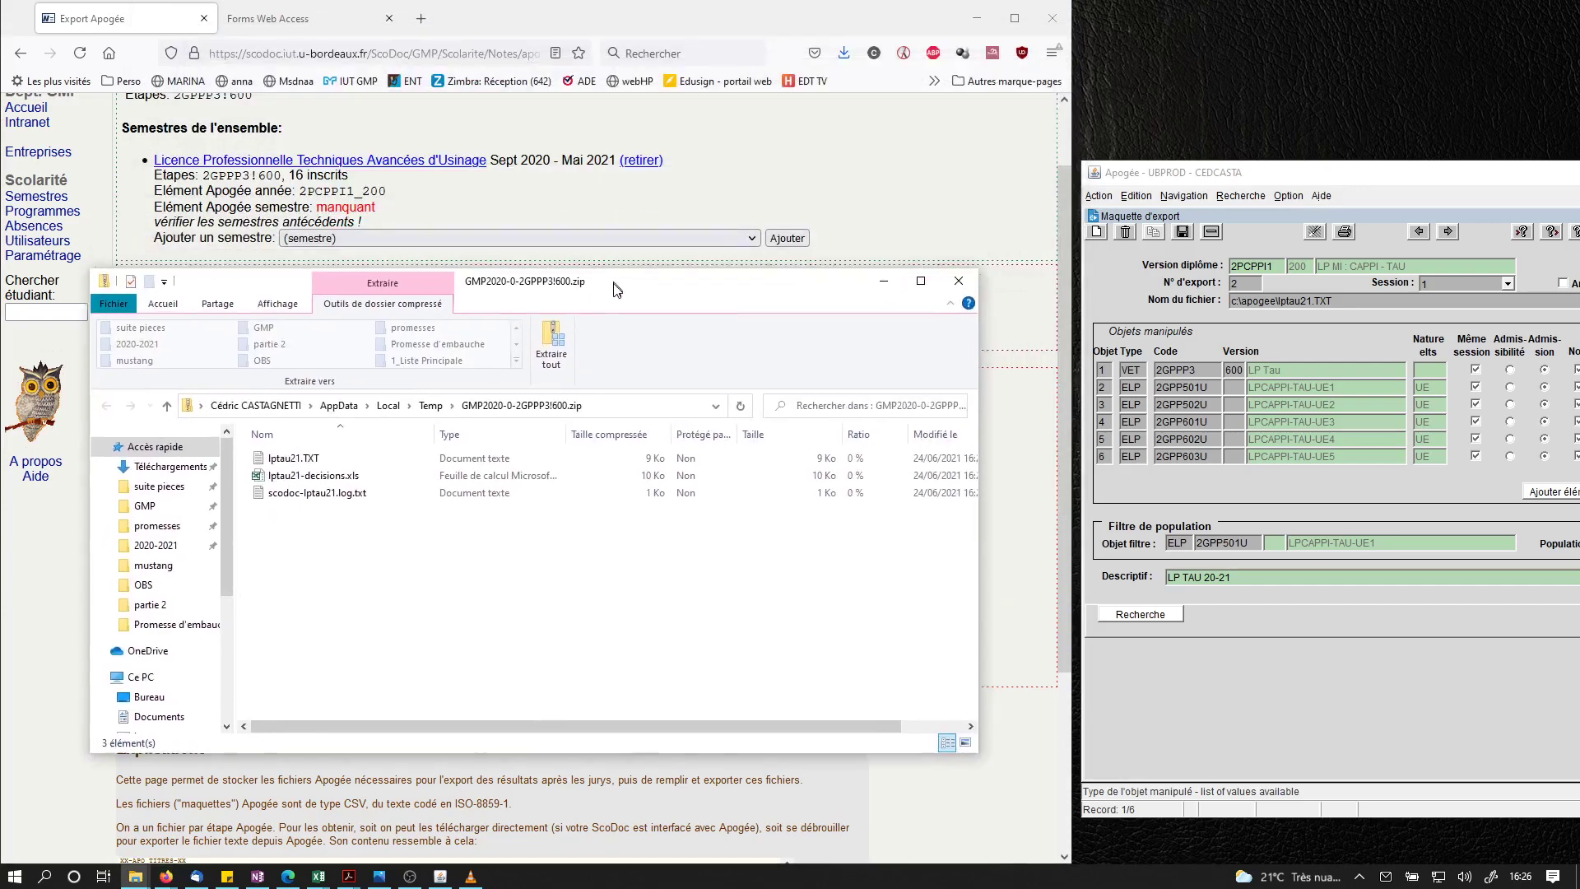
drag(616, 289, 624, 308)
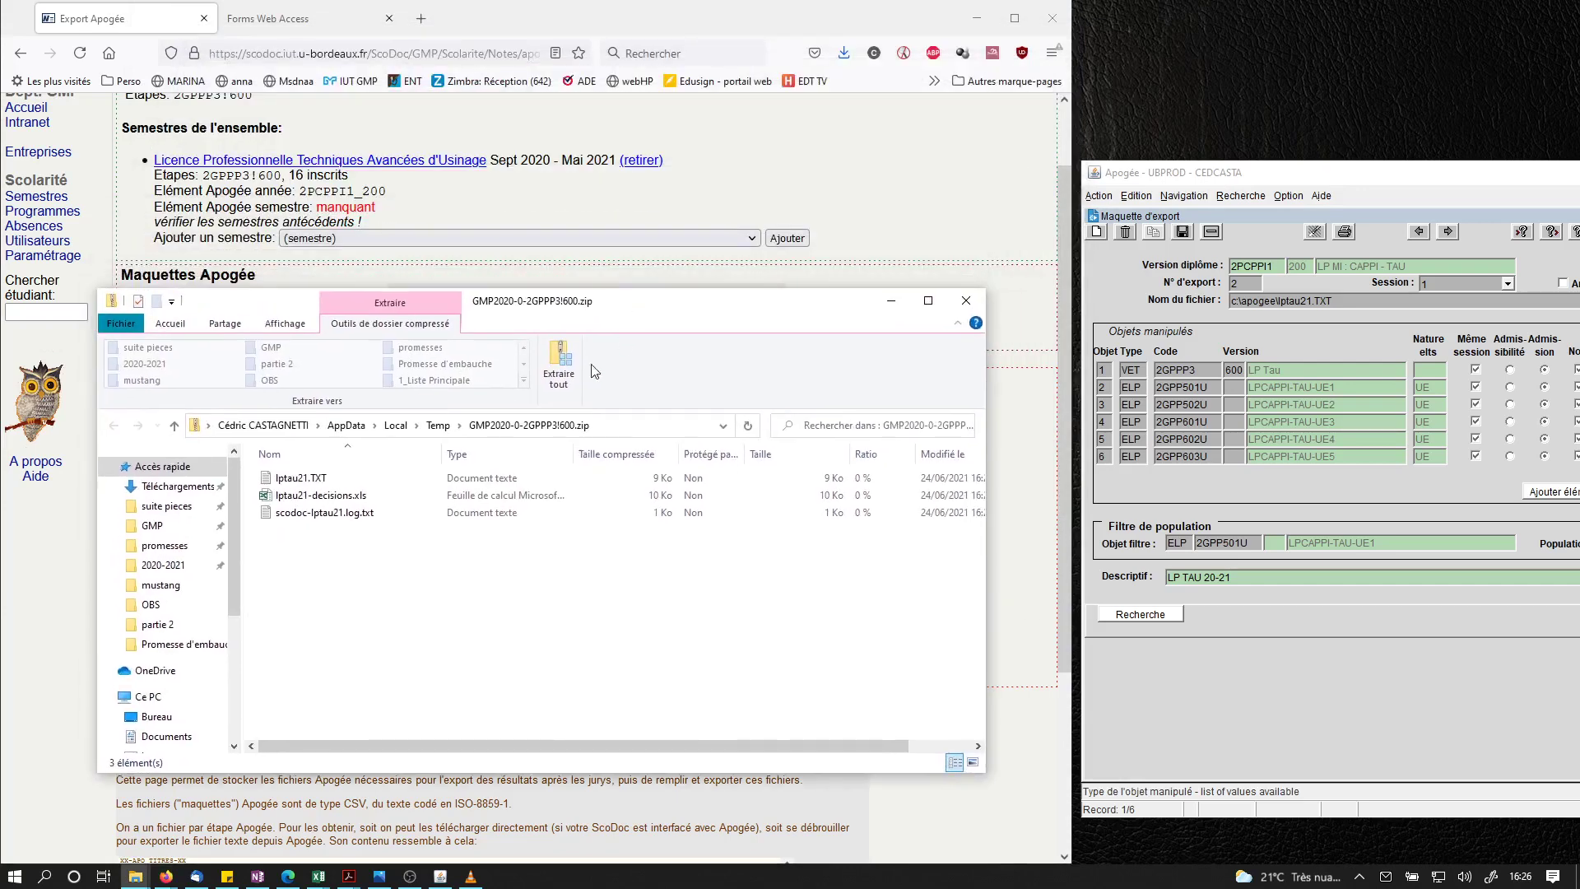
Open lptau21.TXT from the exported archive in Notepad, check the student marks in its values section, and close the file.
click(304, 481)
double_click(303, 482)
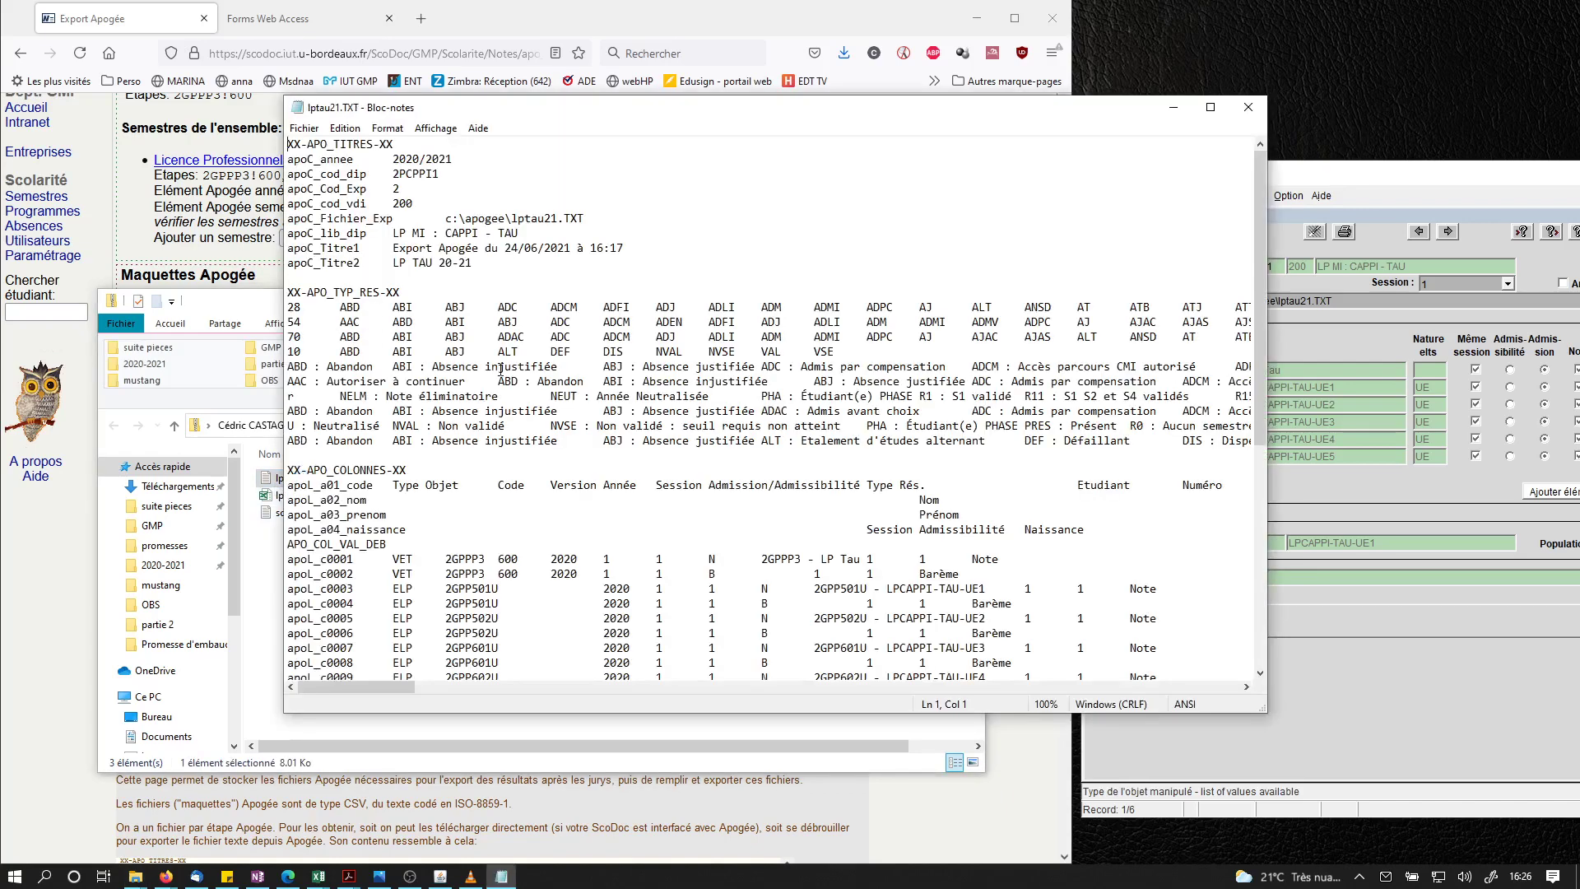
scroll(618, 348, down, 5)
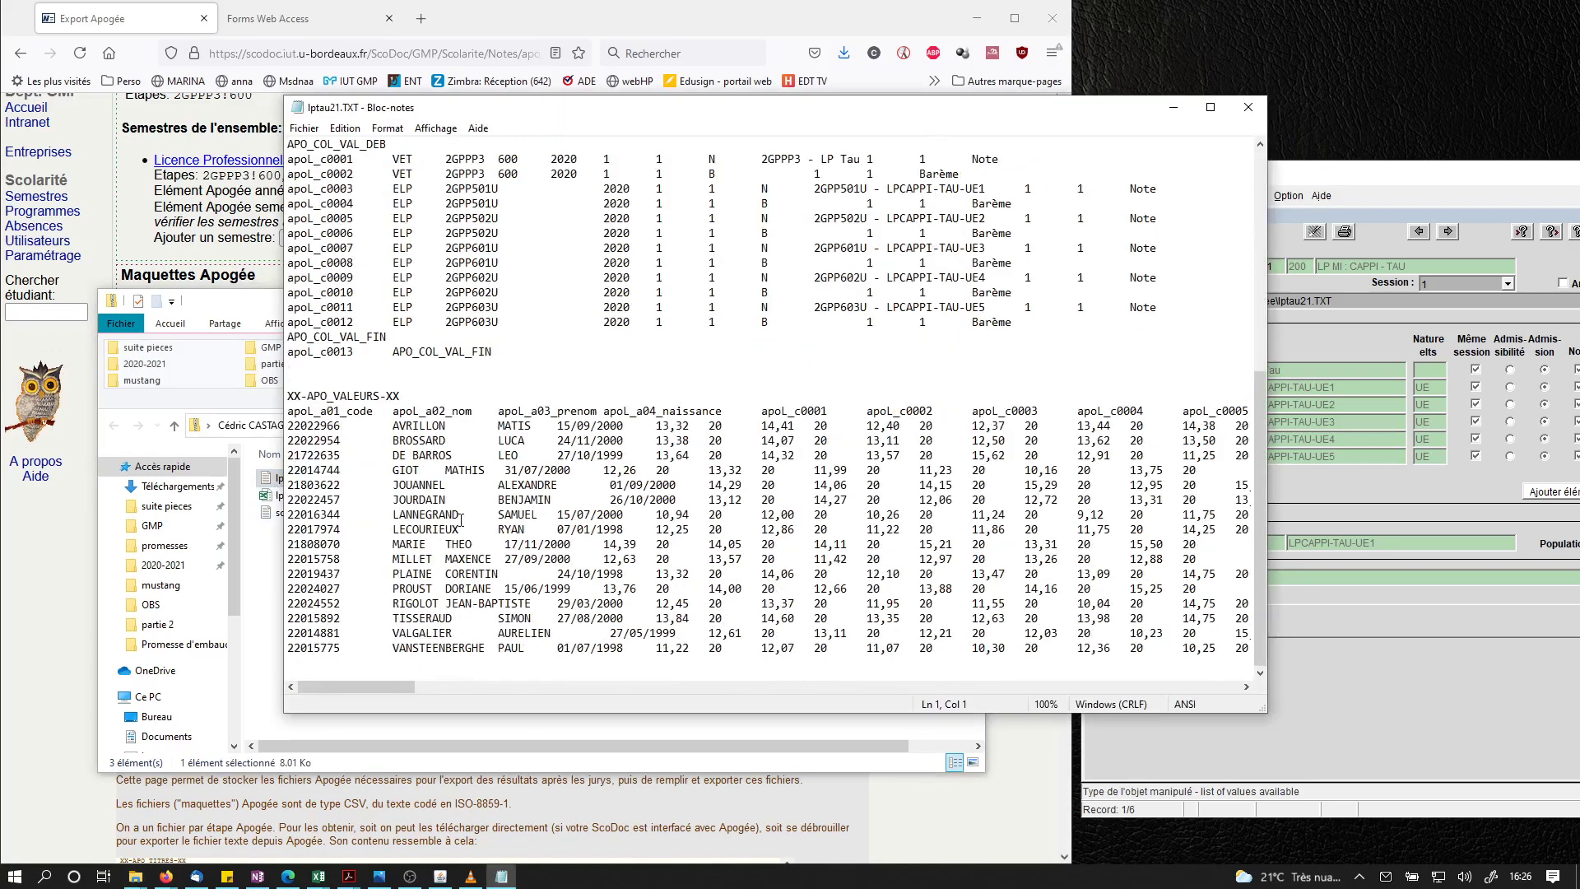
click(1248, 107)
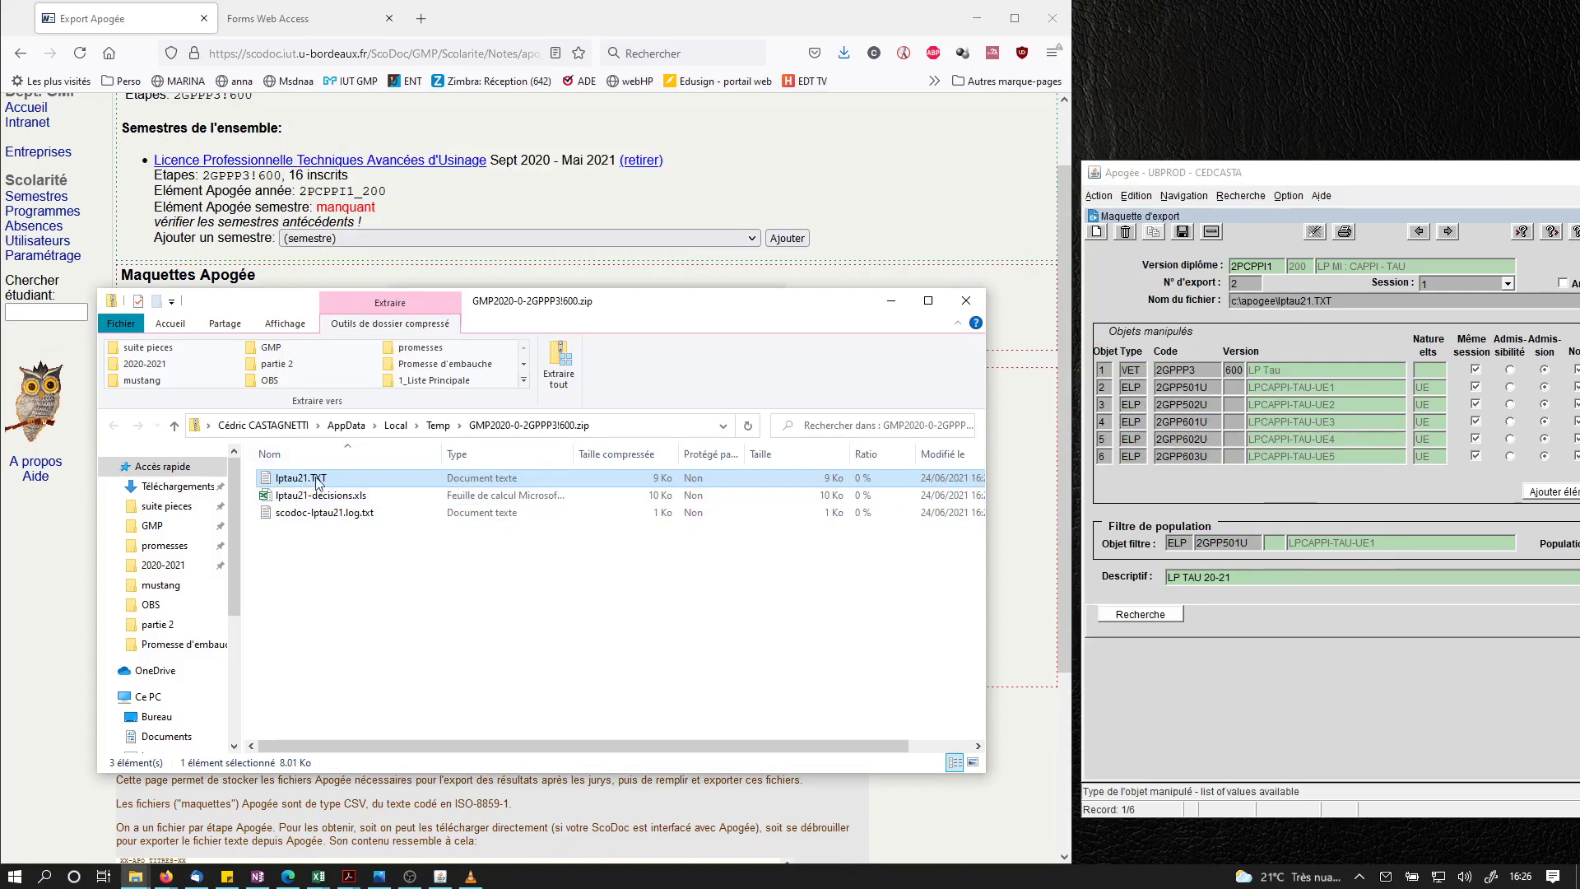
Place the C:\apogee folder beside the archive and rename its original lptau21.TXT to lptau21vide.TXT.
drag(525, 311, 784, 300)
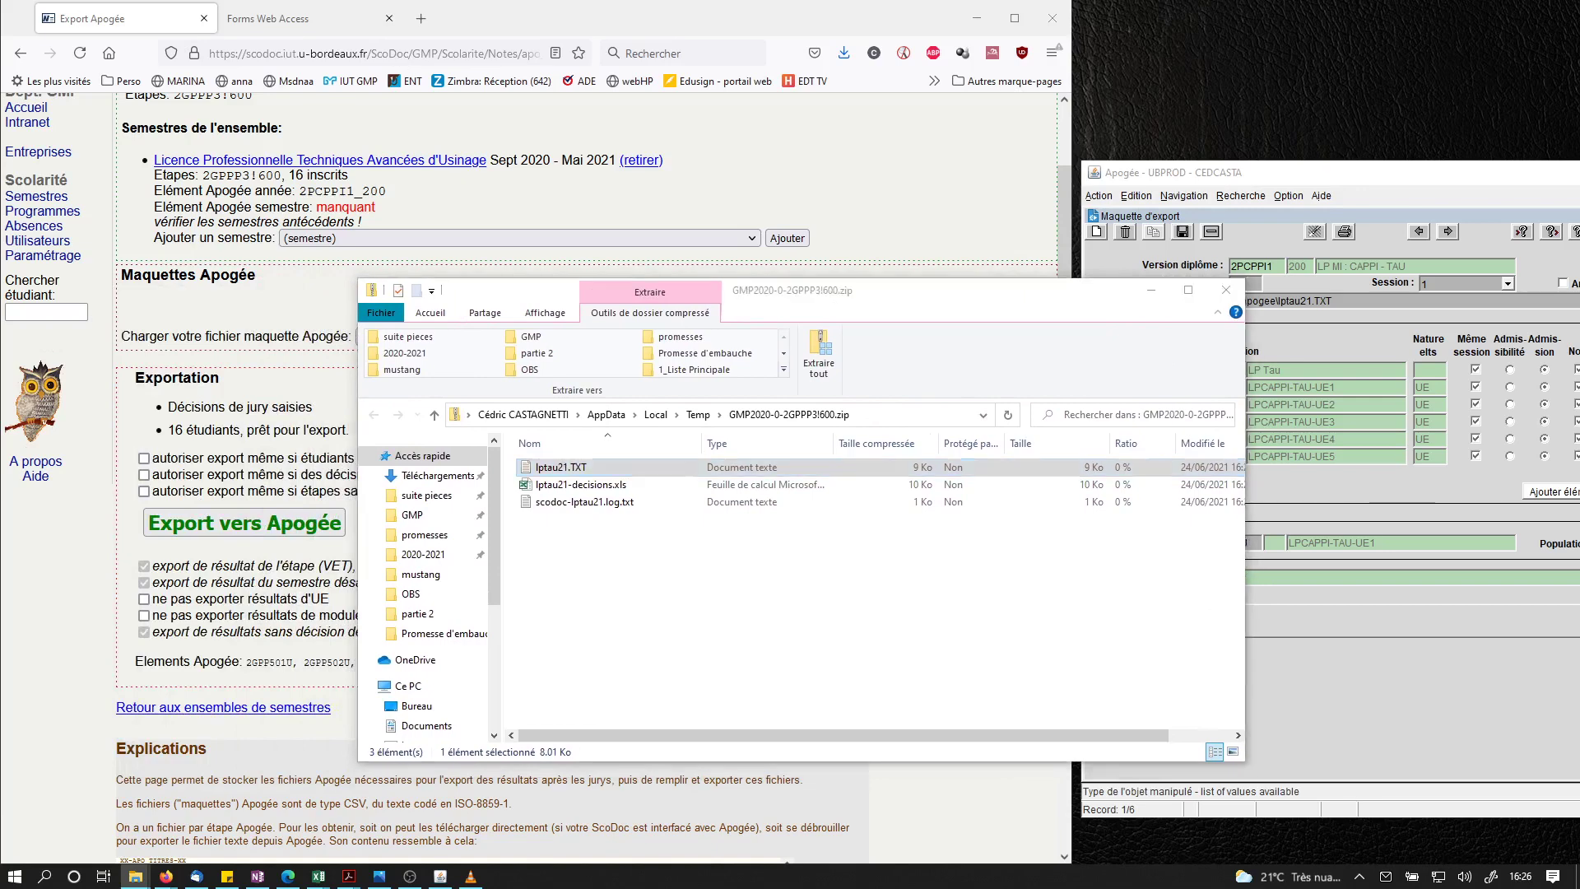
key(alt+Tab)
drag(321, 94, 290, 234)
click(966, 603)
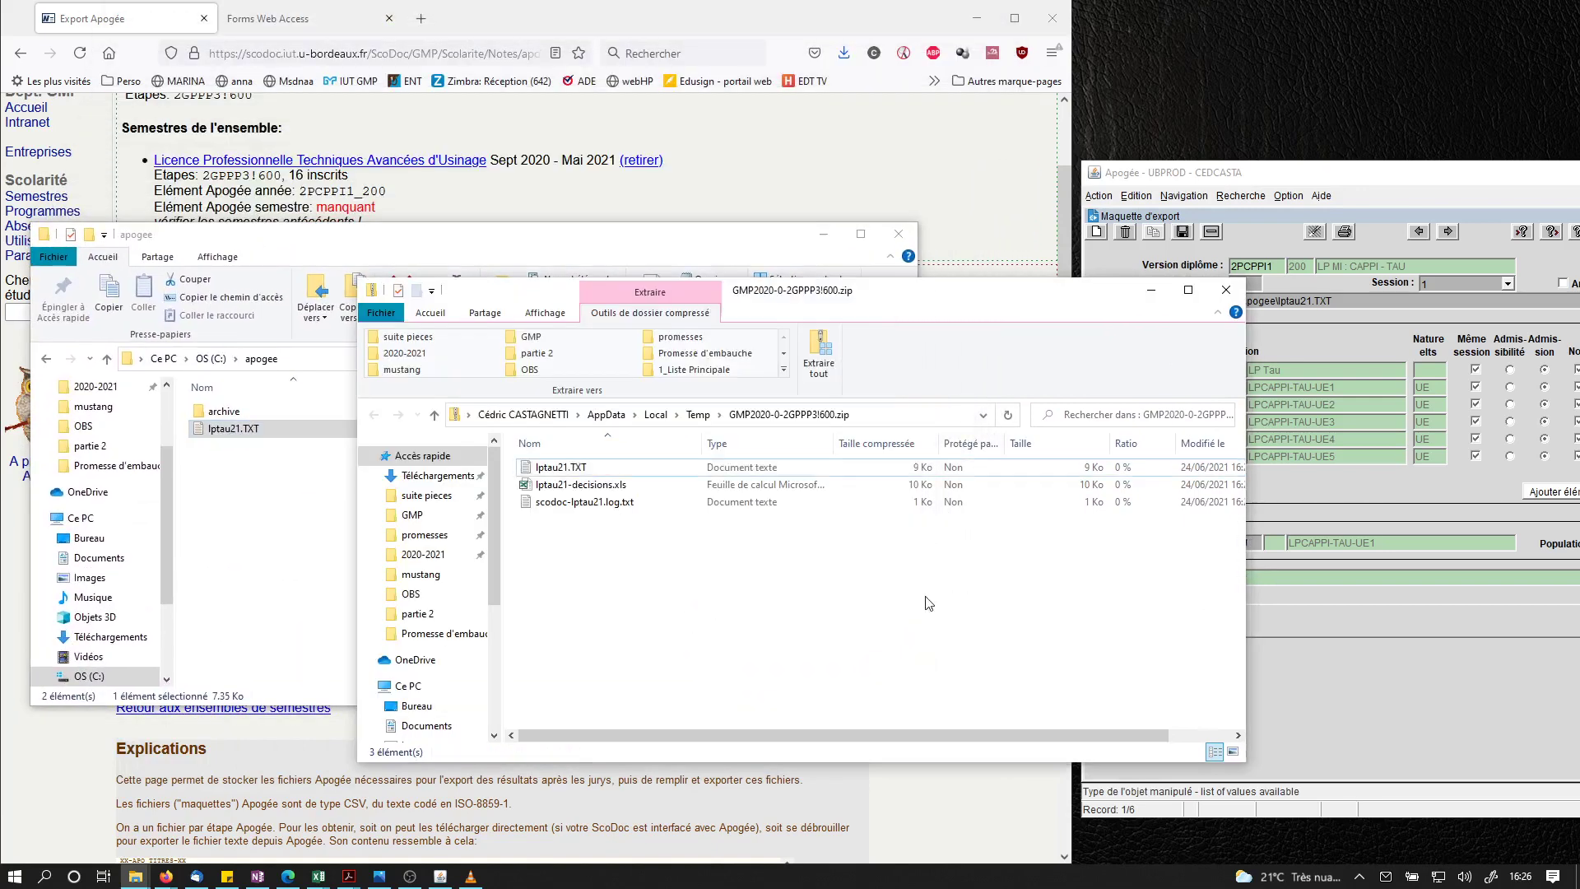
click(265, 431)
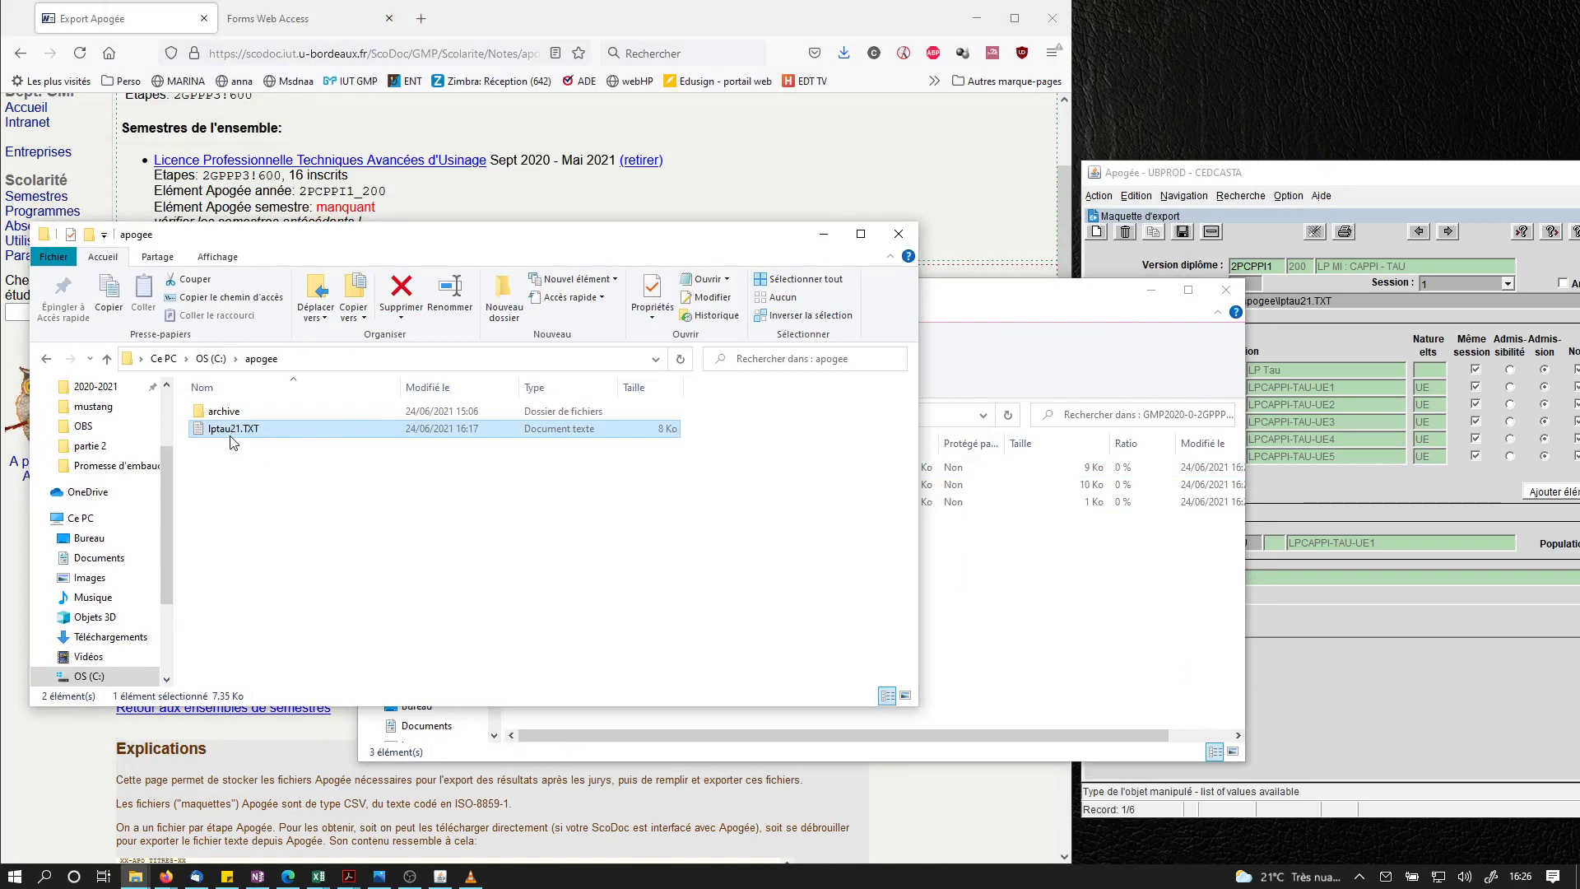
click(230, 437)
click(232, 435)
text(vide)
key(Return)
Copy the filled lptau21.TXT from the exported archive into the C:\apogee folder and close the archive.
click(967, 609)
drag(555, 470, 258, 528)
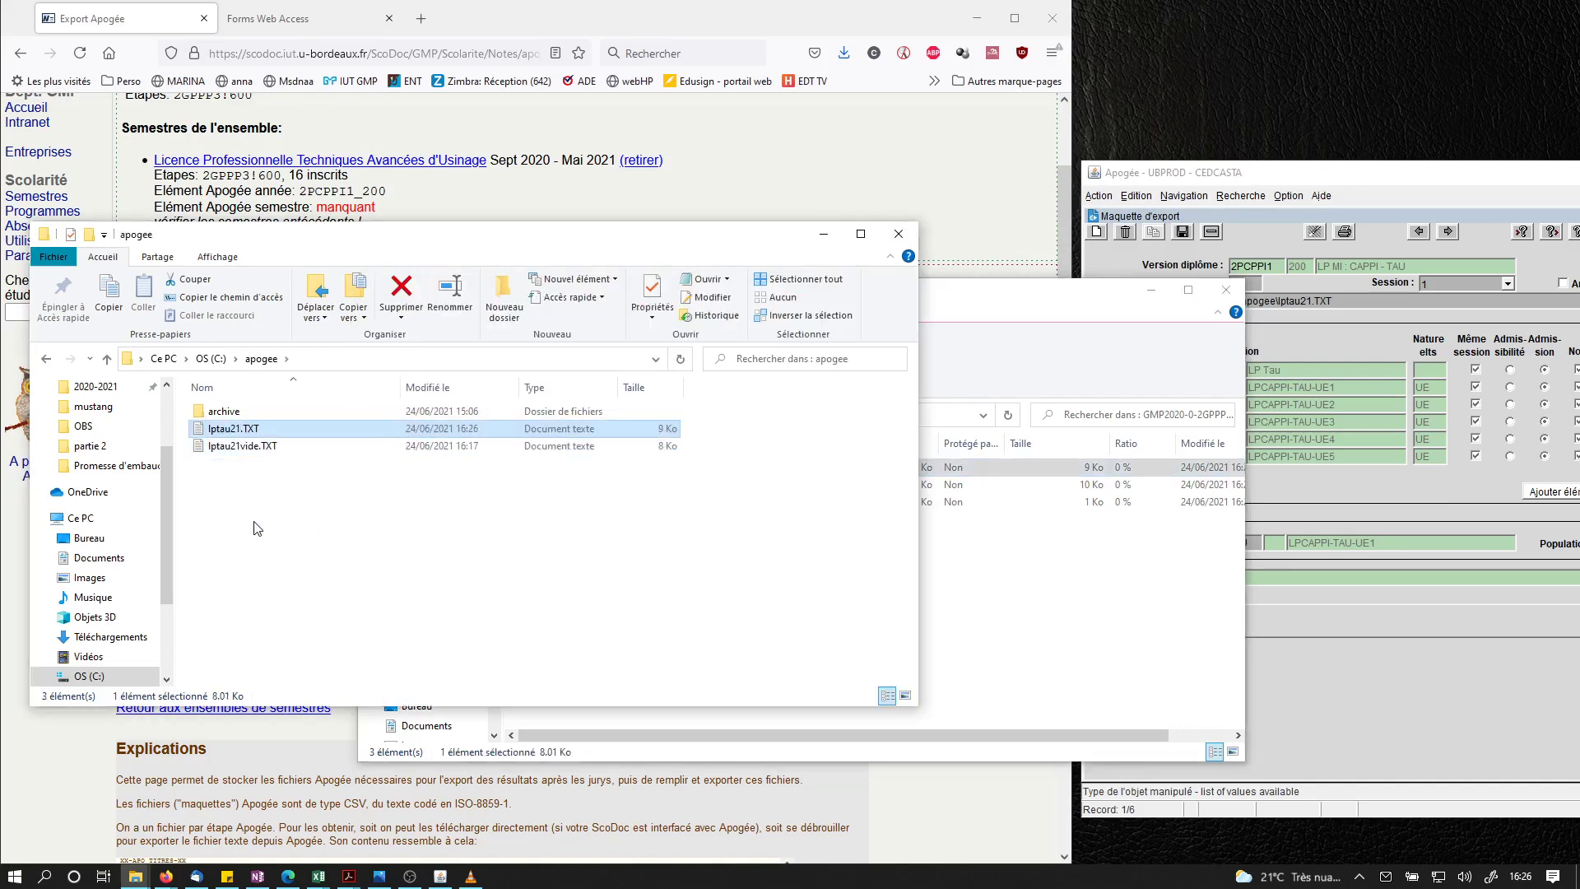
click(1083, 293)
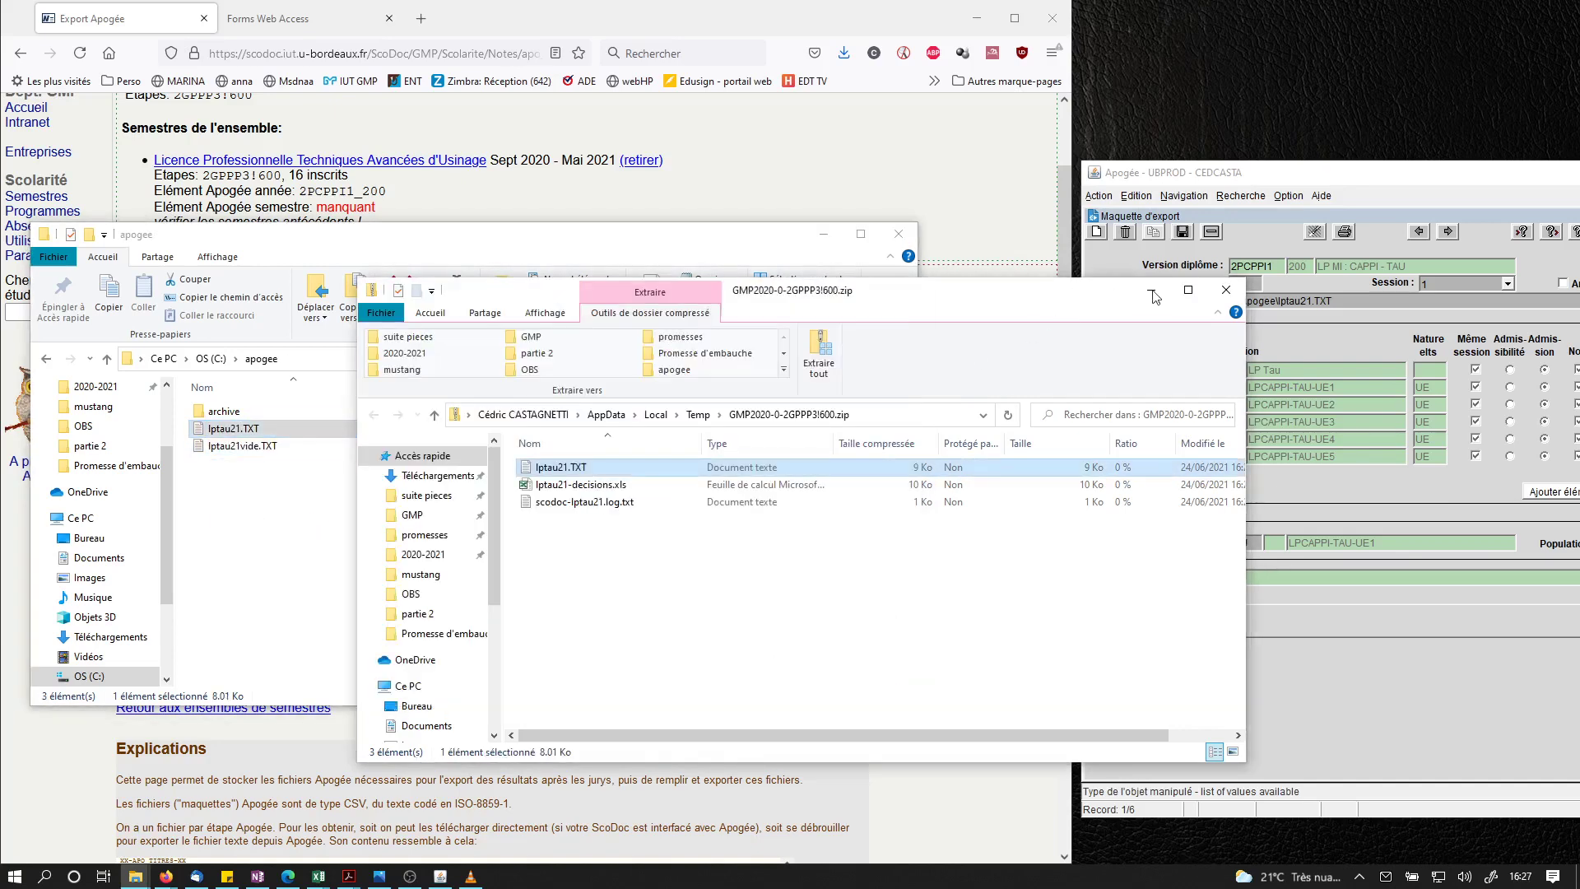
click(1223, 292)
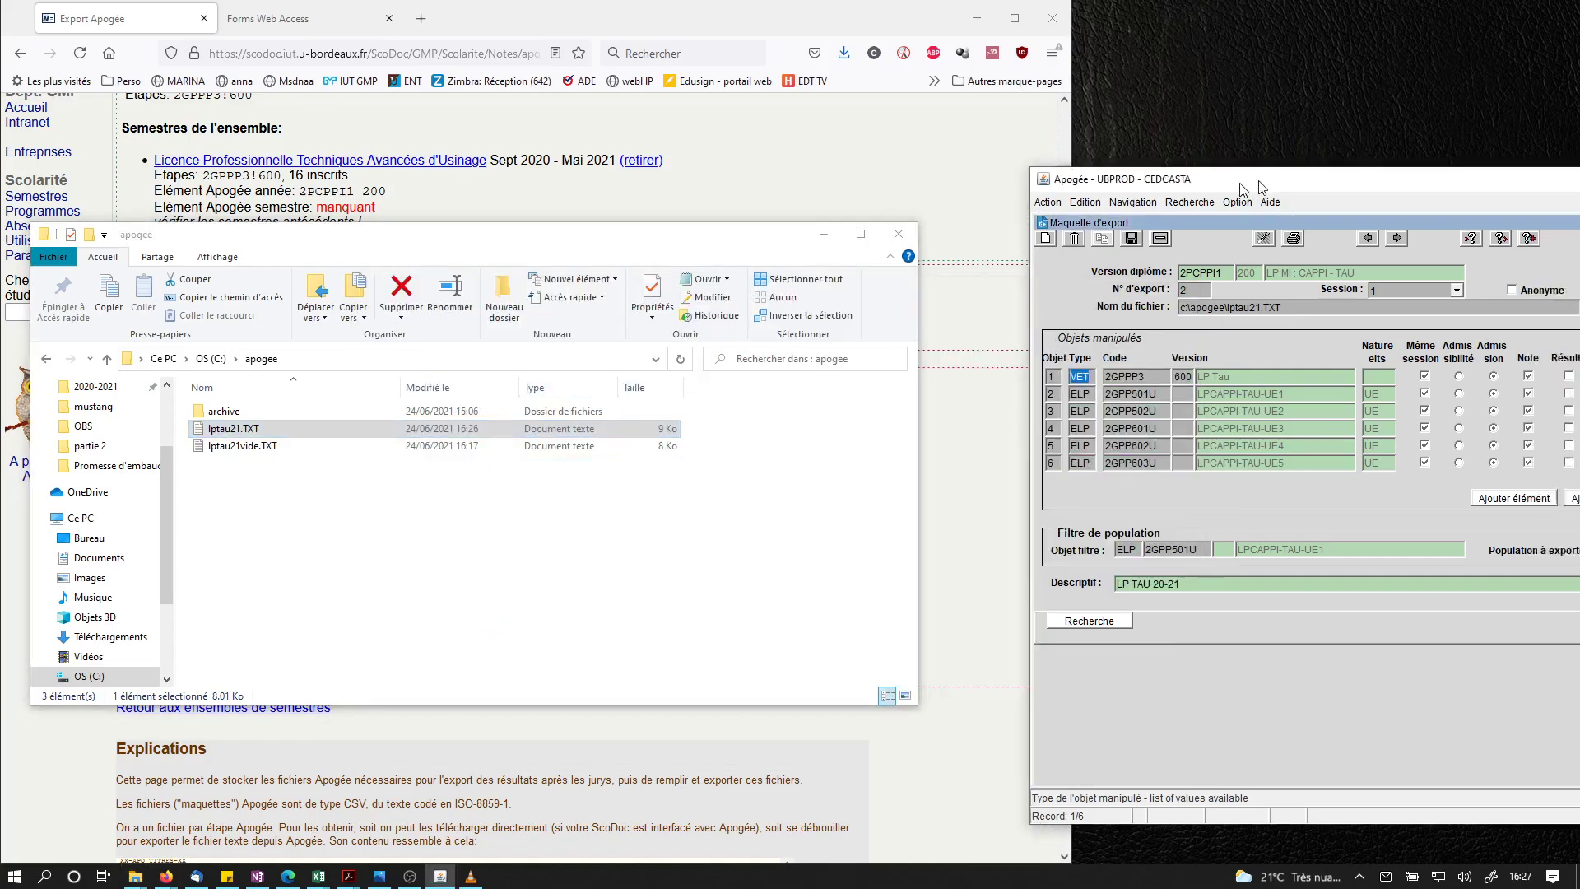
Switch to Apogée and leave the LP TAU 20-21 export template, saving its modified data.
drag(1210, 182, 874, 153)
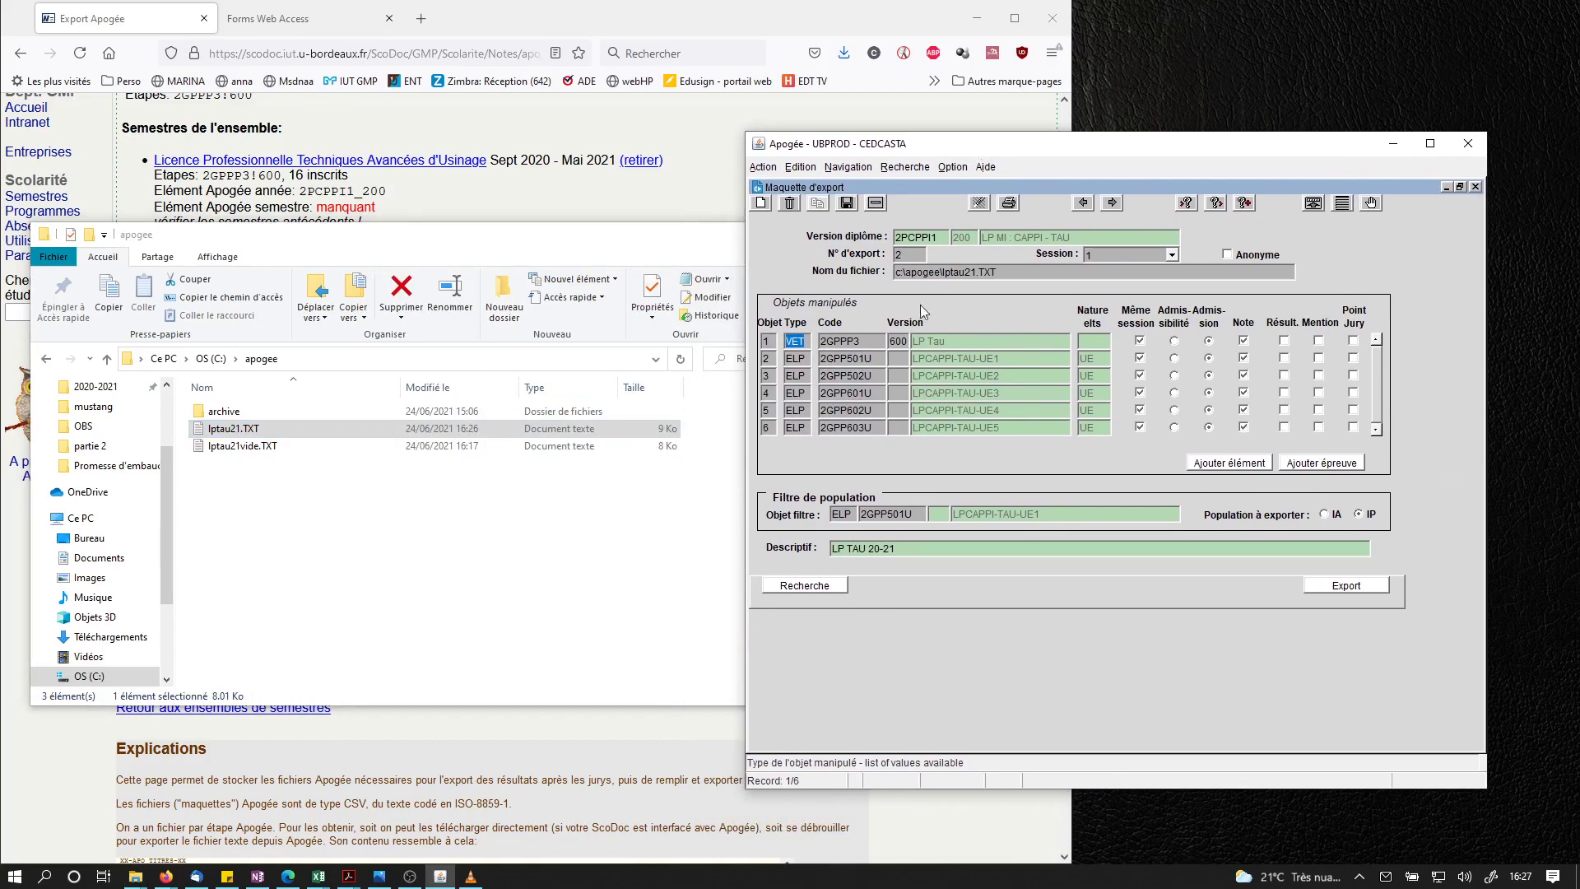
click(877, 205)
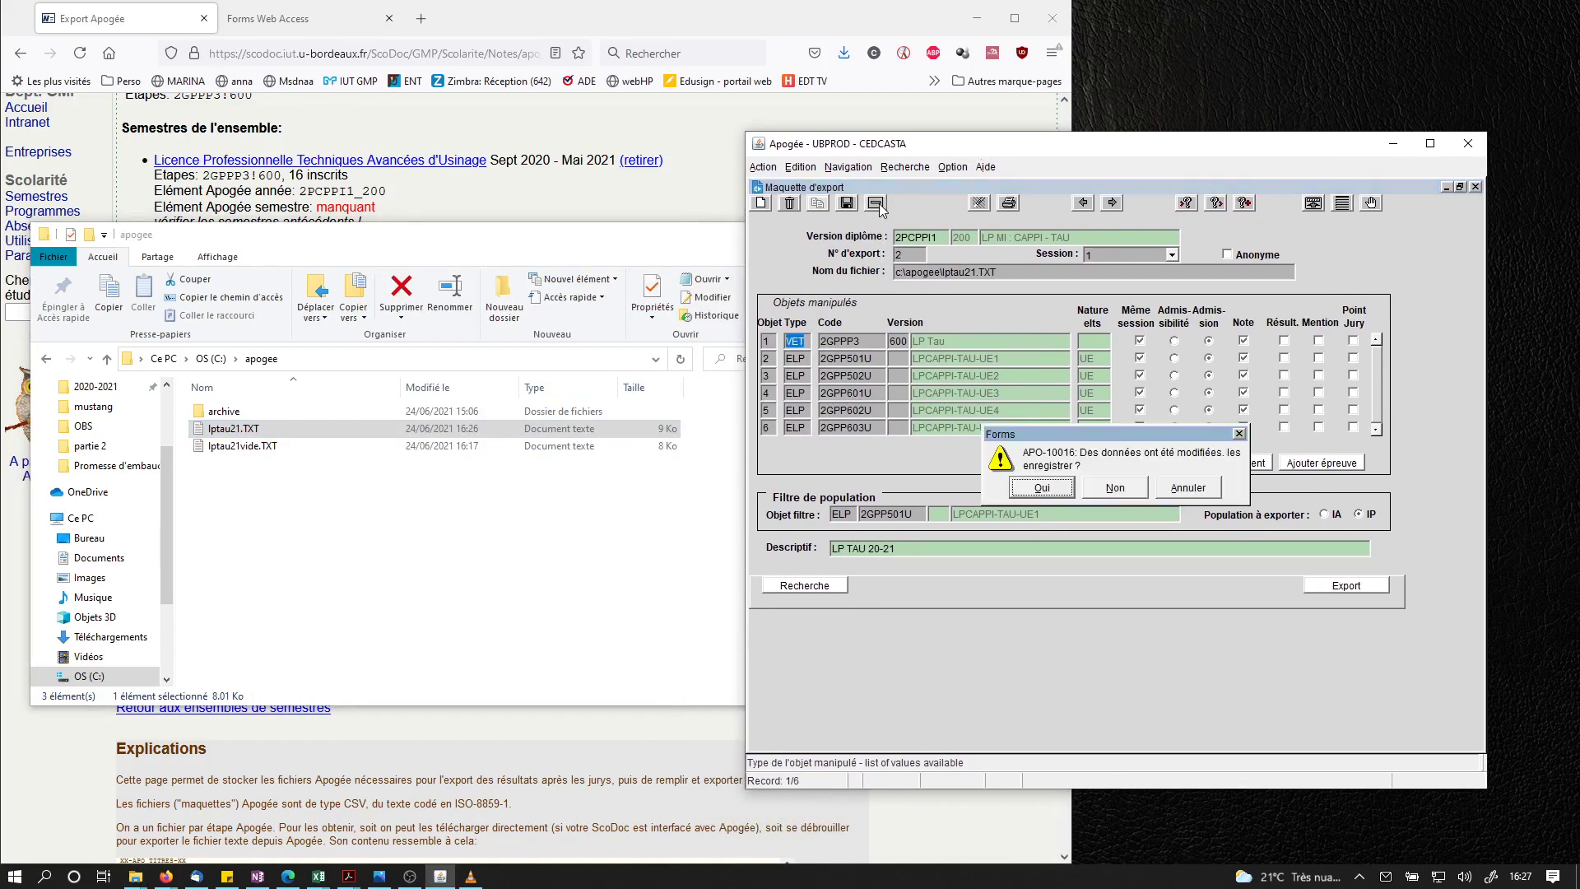
click(1061, 489)
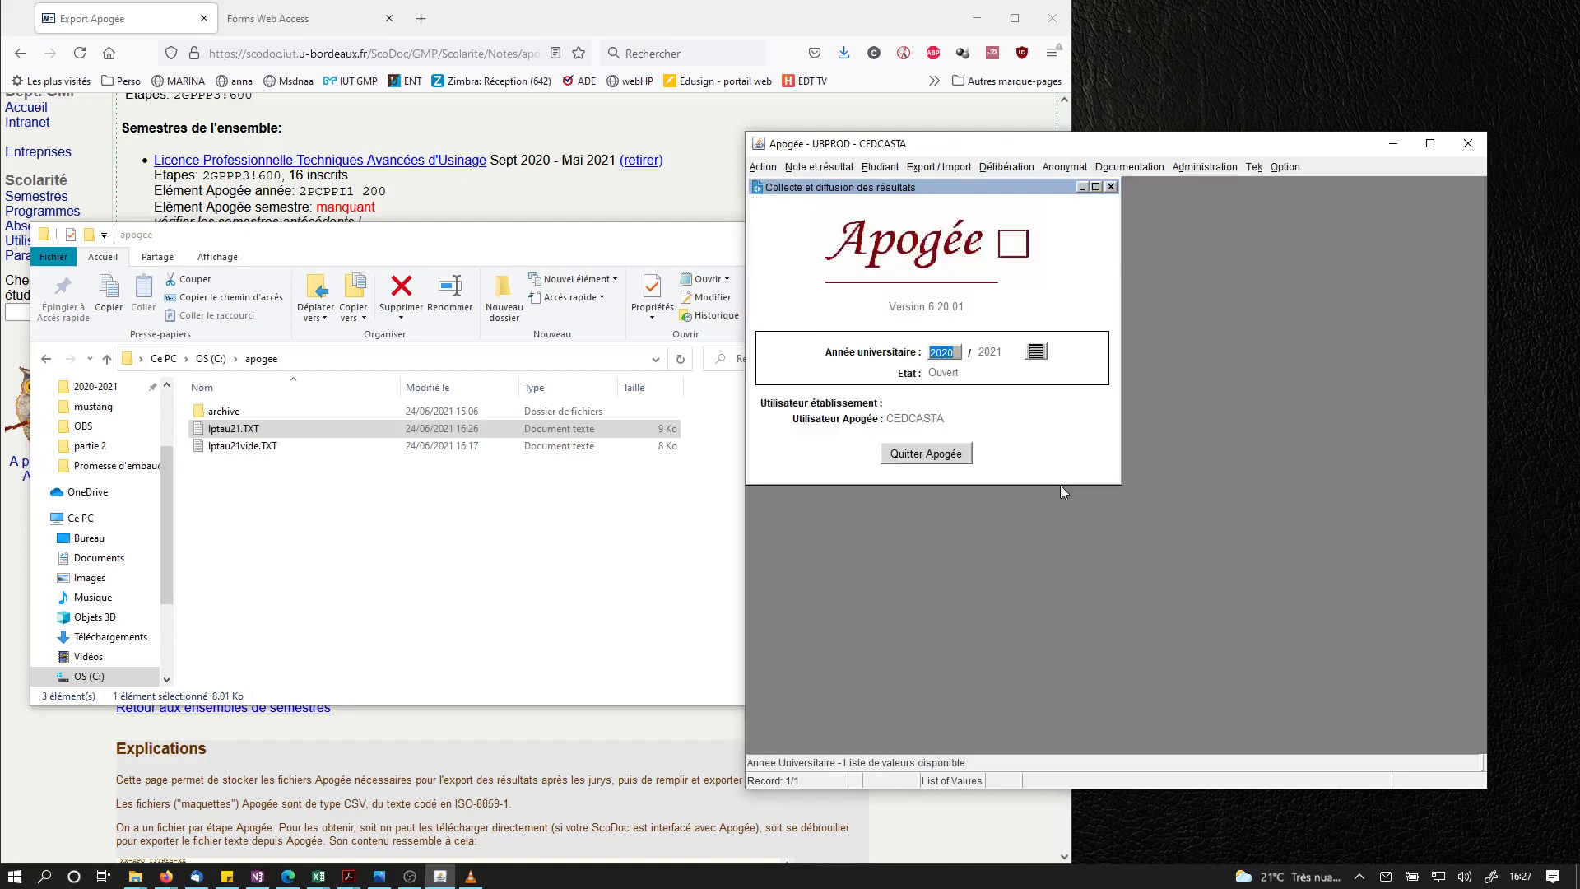
Import c:\apogee\lptau21.TXT for diploma version 2PCPPI1 into the Apogée database with the option "Mise à jour de l'existant".
click(935, 168)
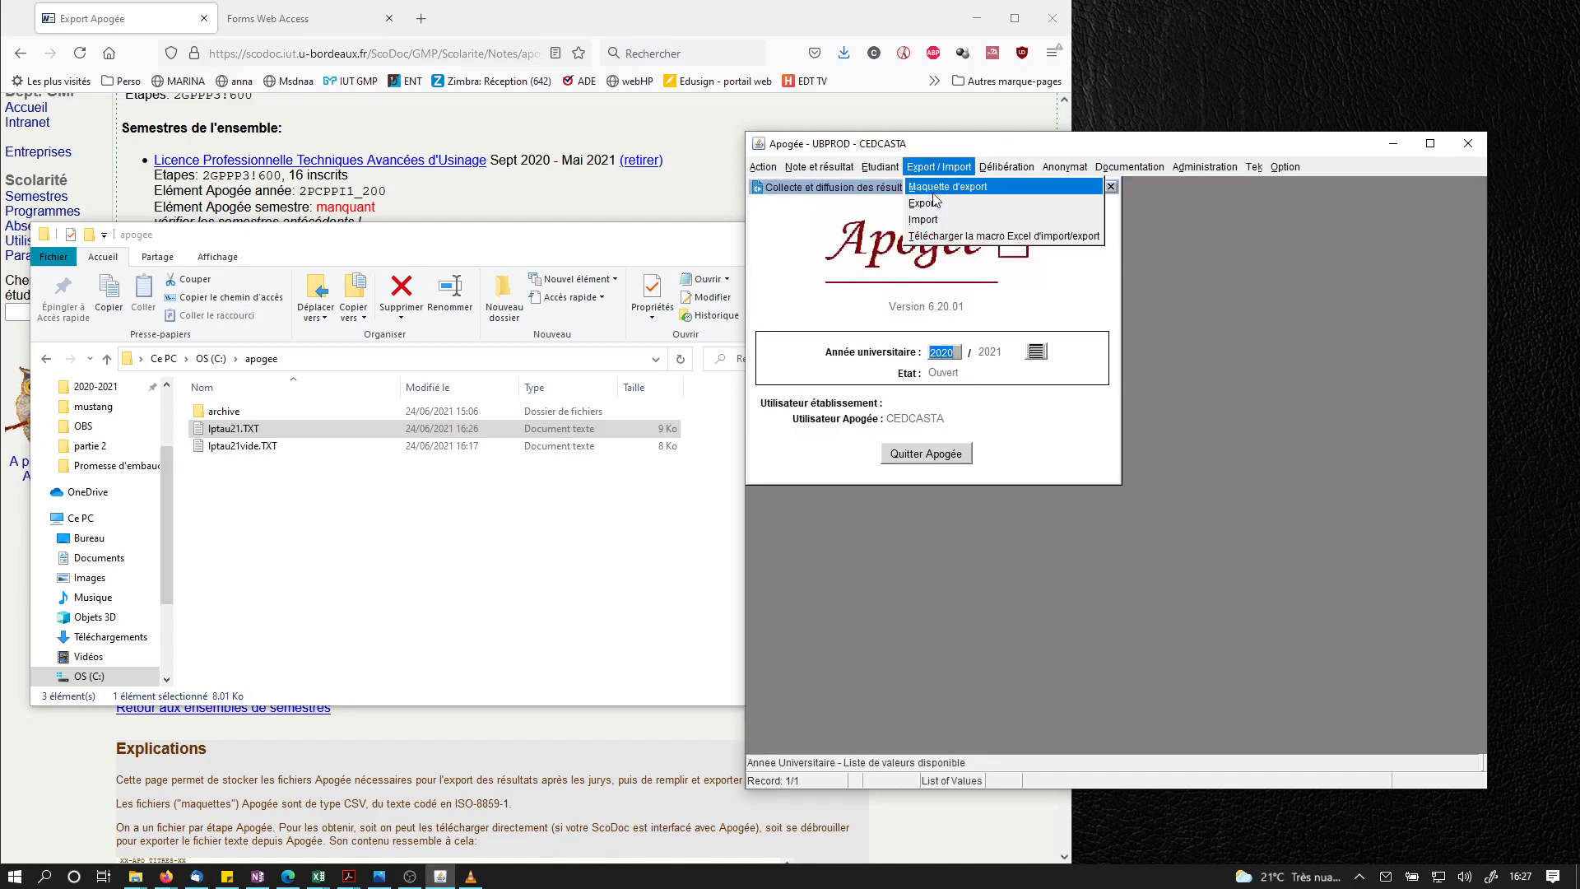
click(934, 220)
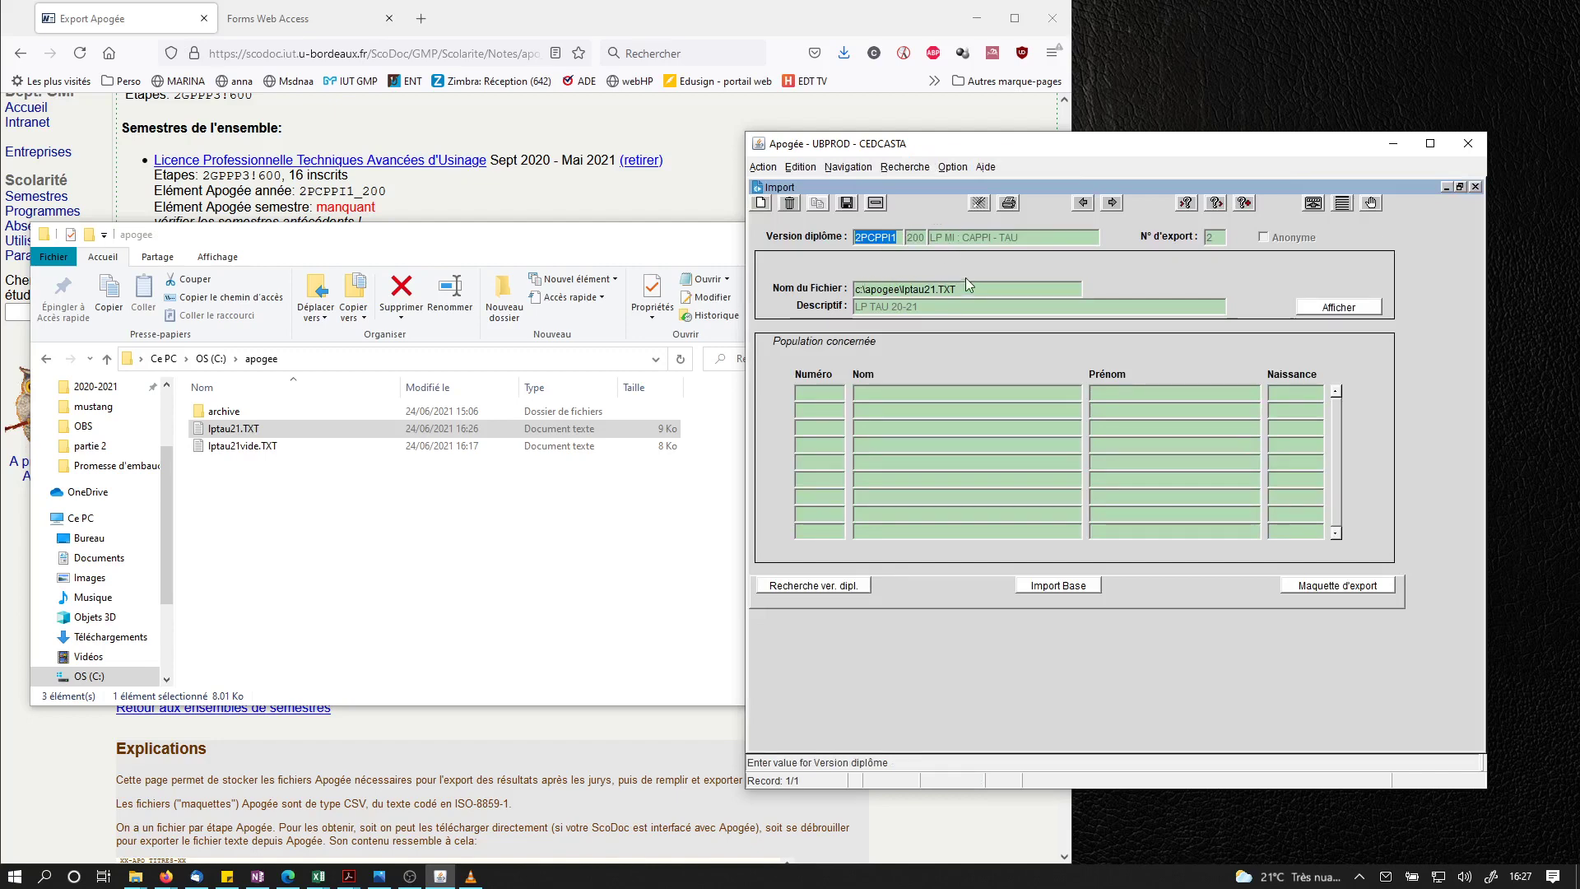
click(1304, 306)
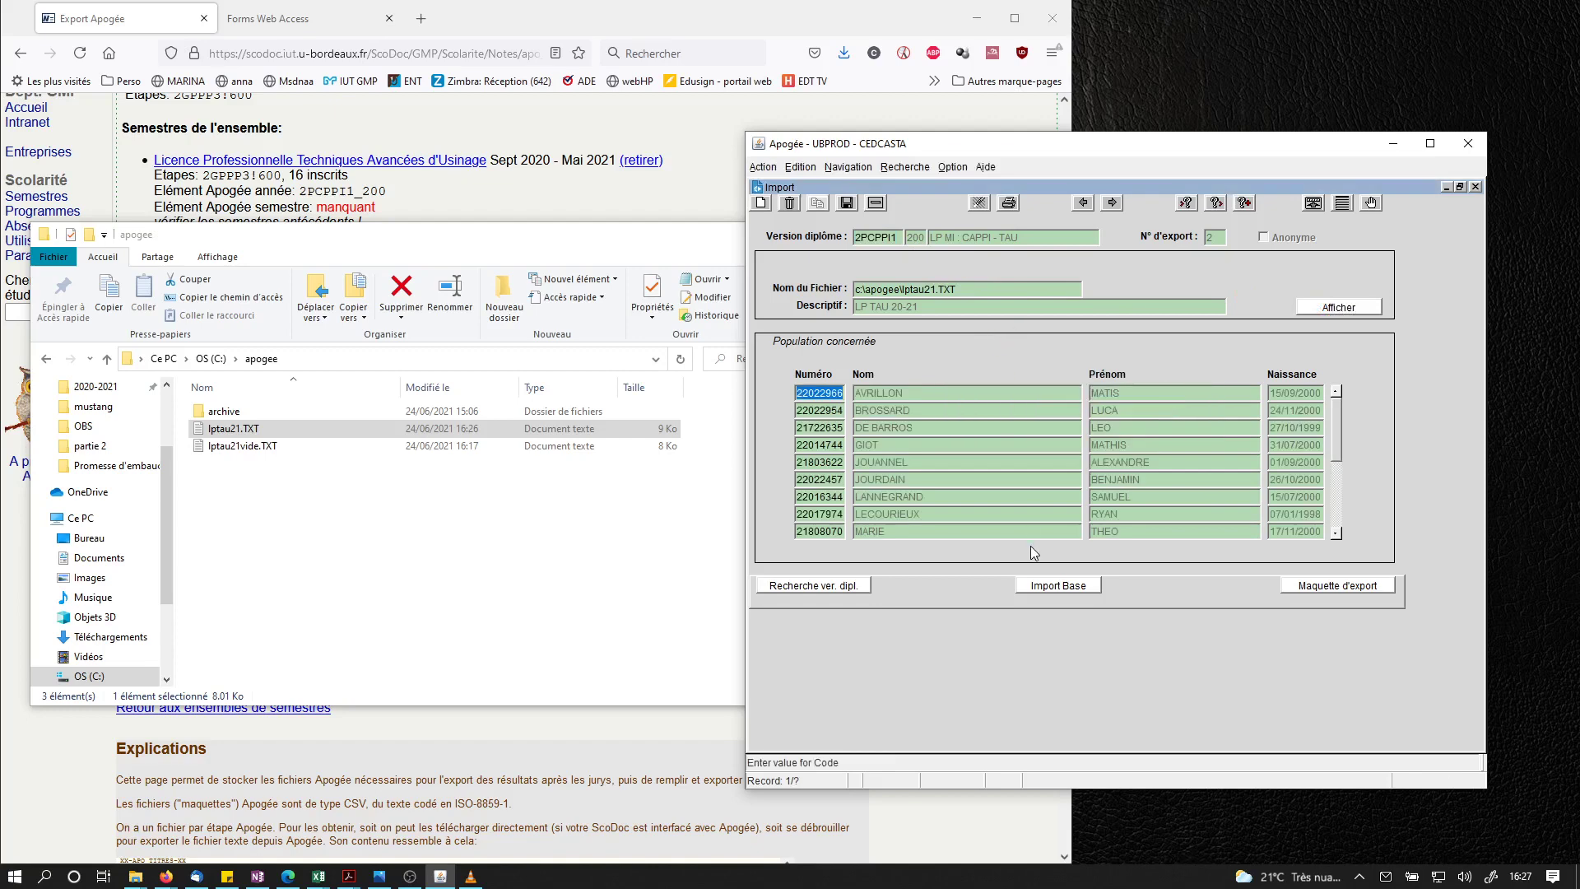
click(1062, 587)
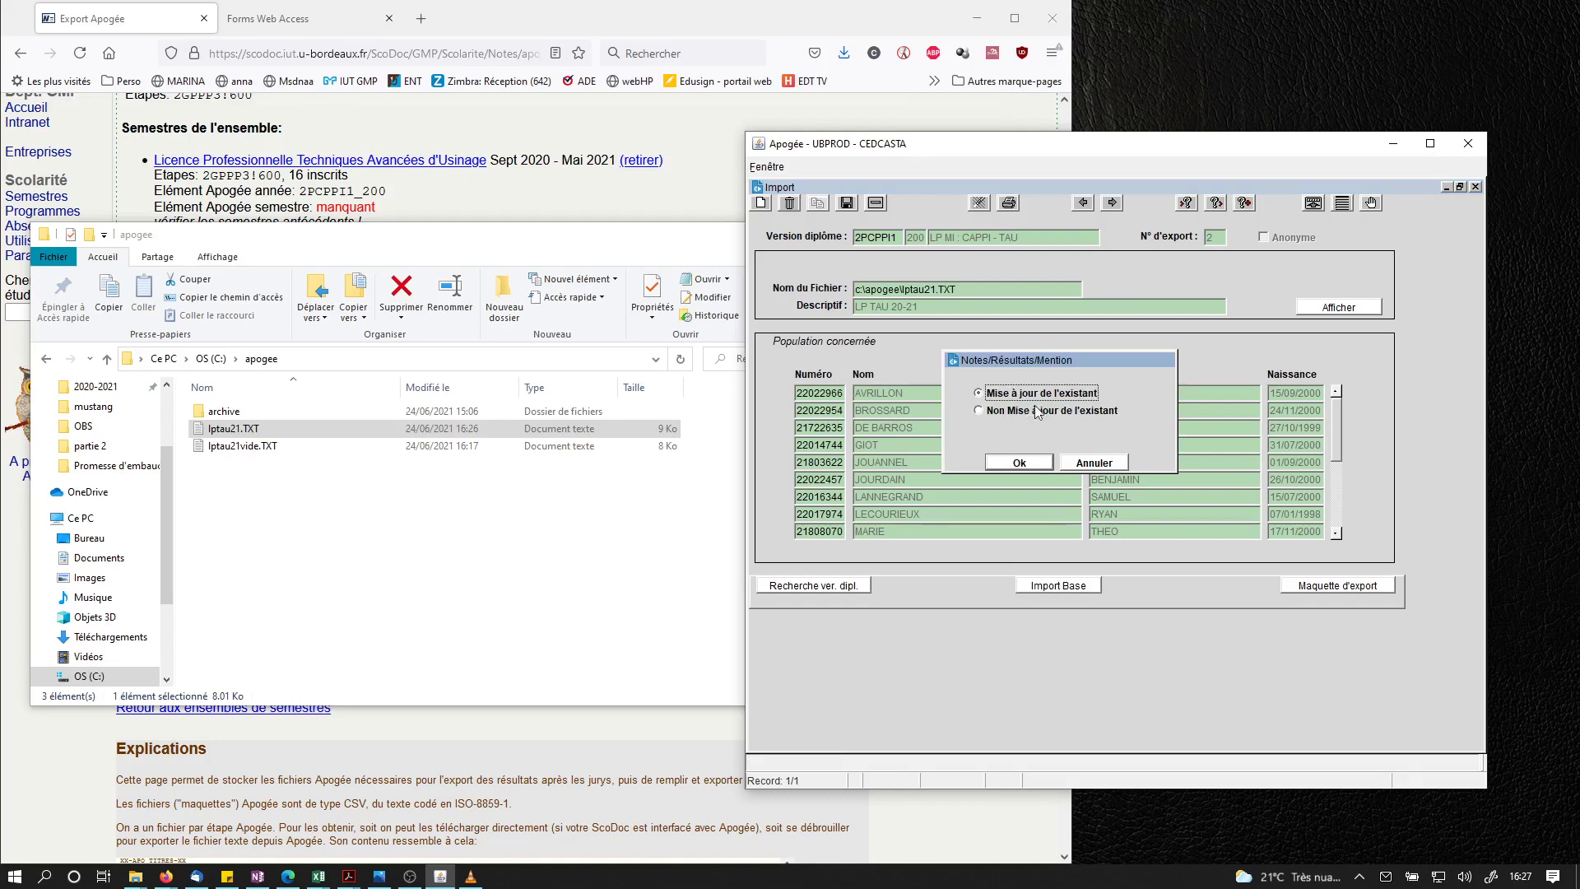
click(1019, 463)
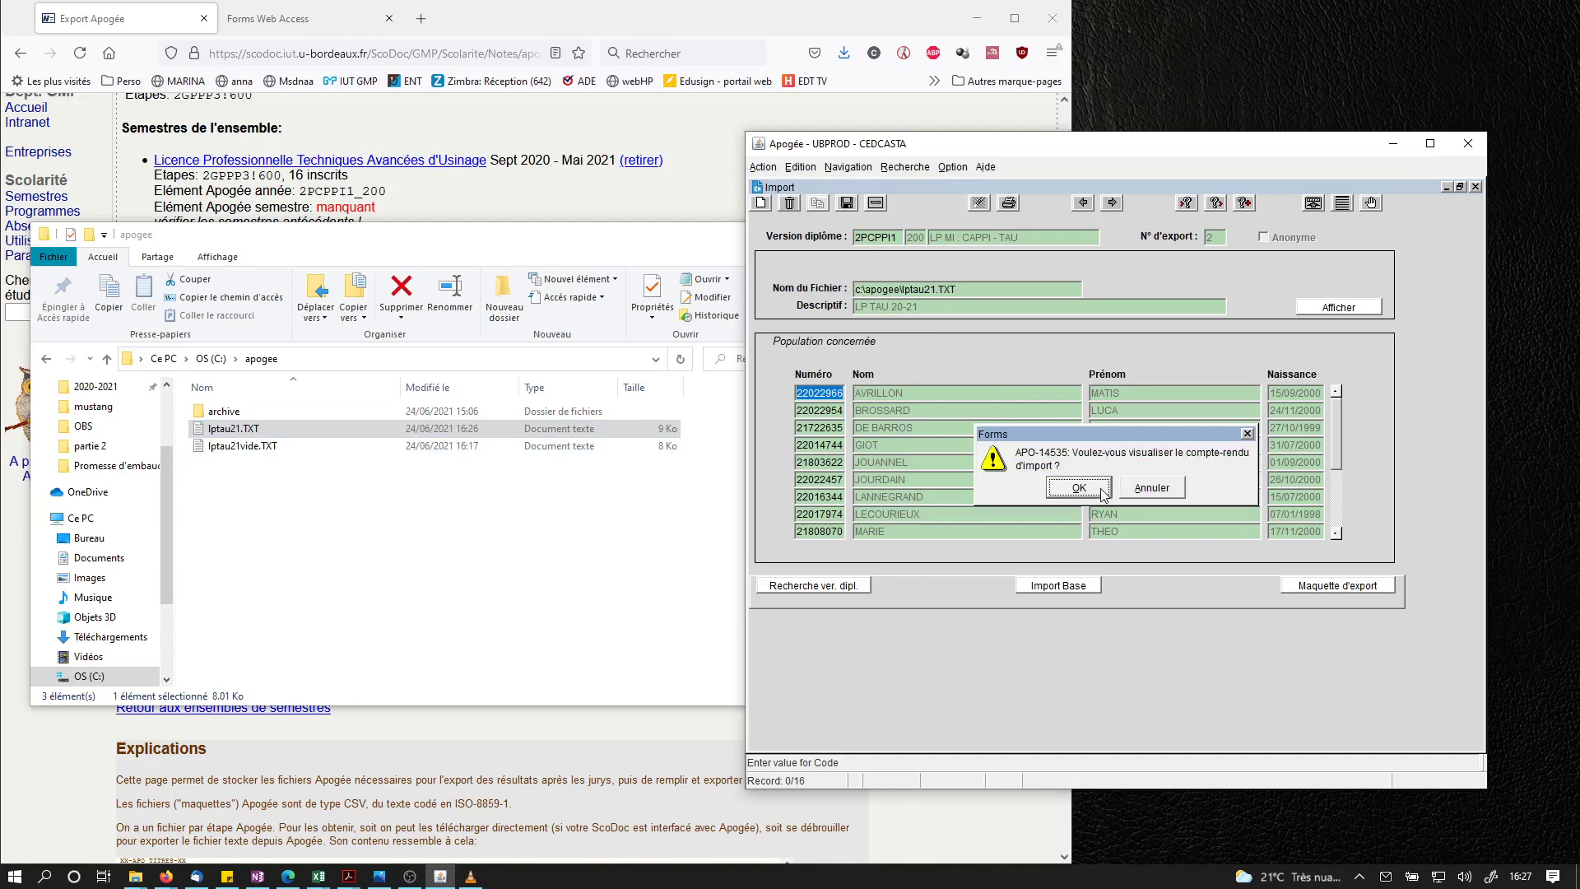
Generate the import report in PDF format, check its error summary, close the report and leave the Import form.
click(1101, 488)
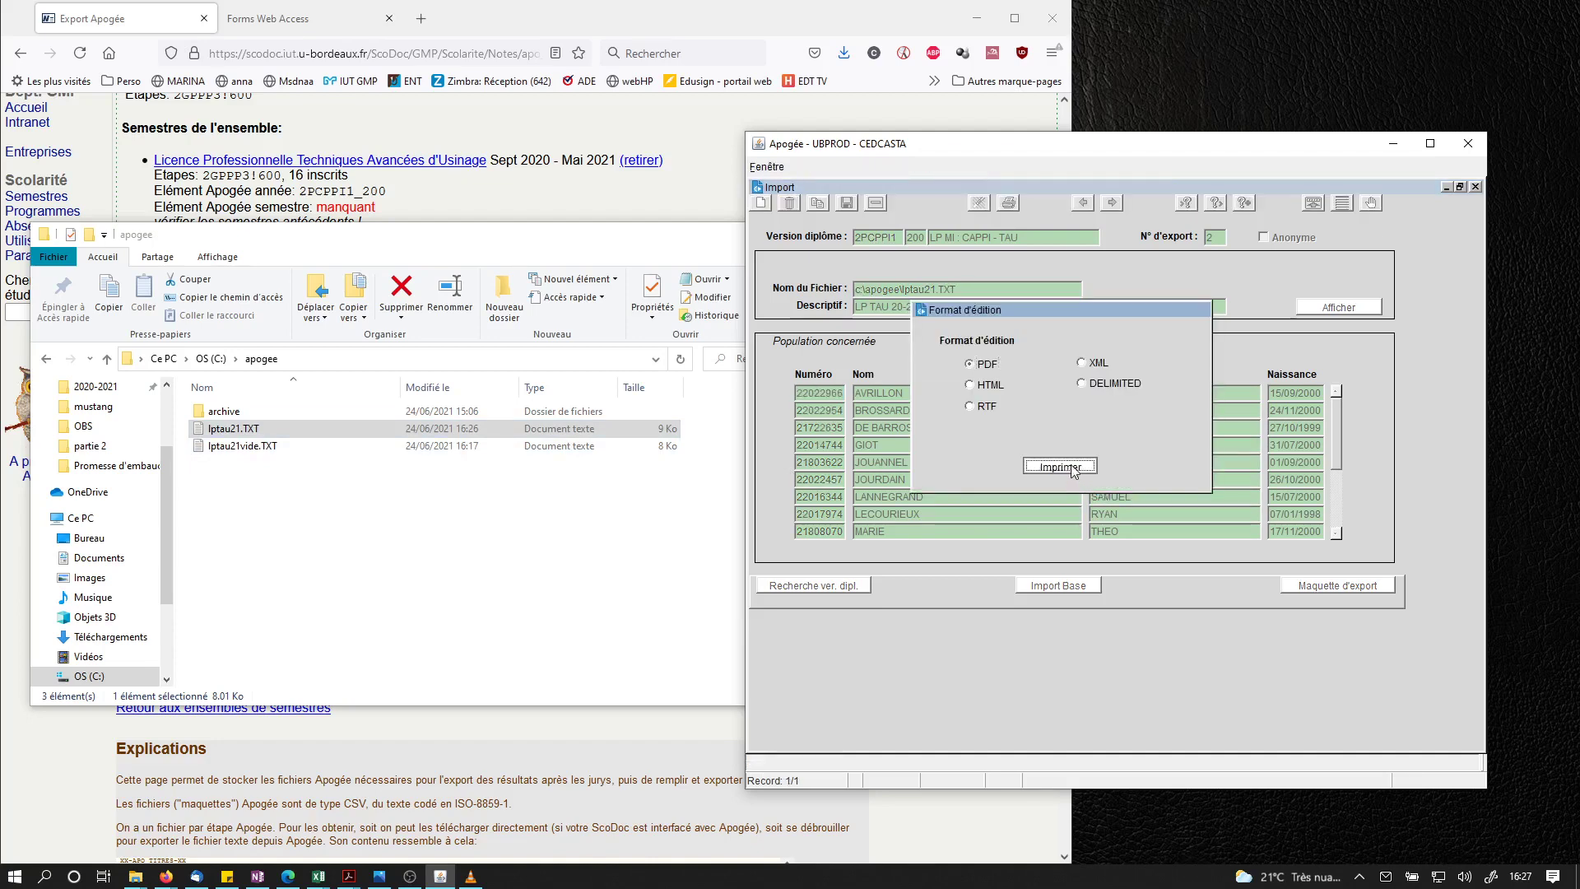
click(1075, 461)
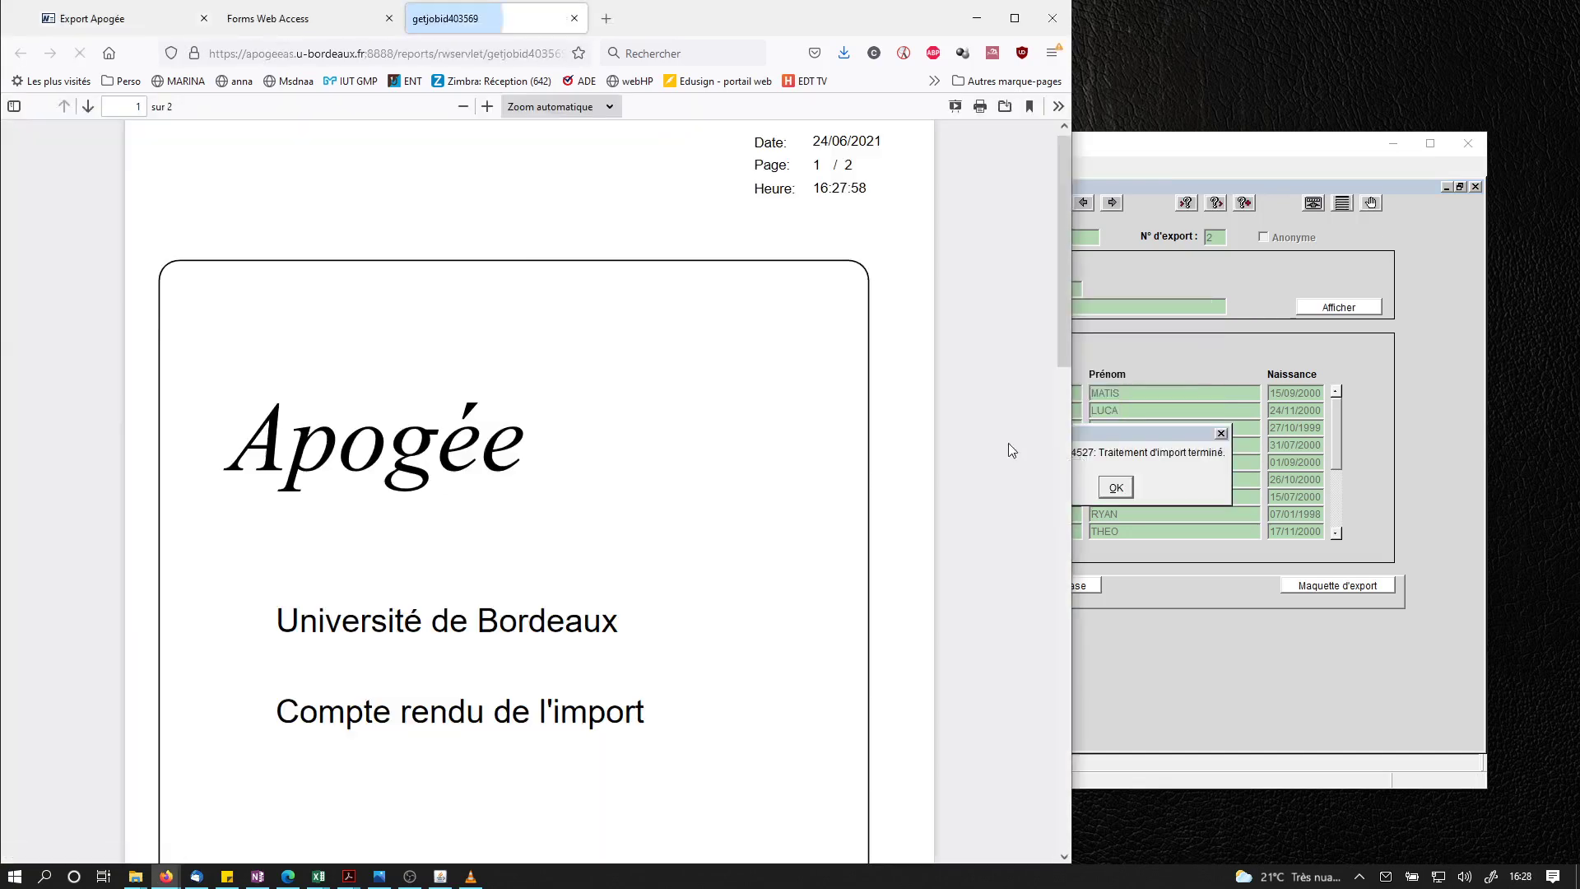
scroll(840, 417, down, 12)
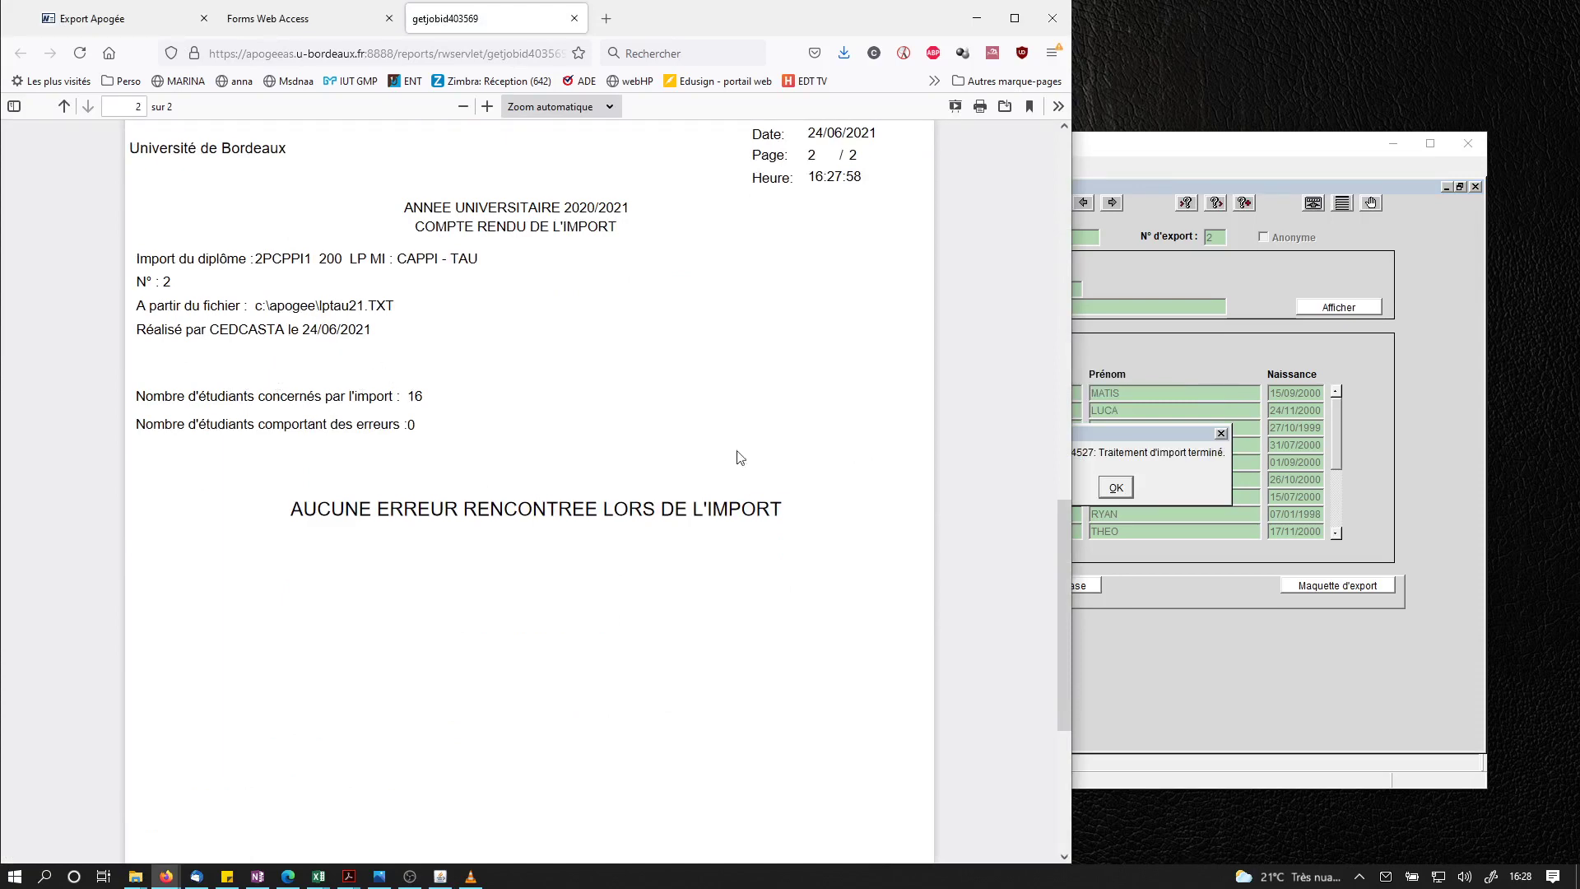
click(574, 18)
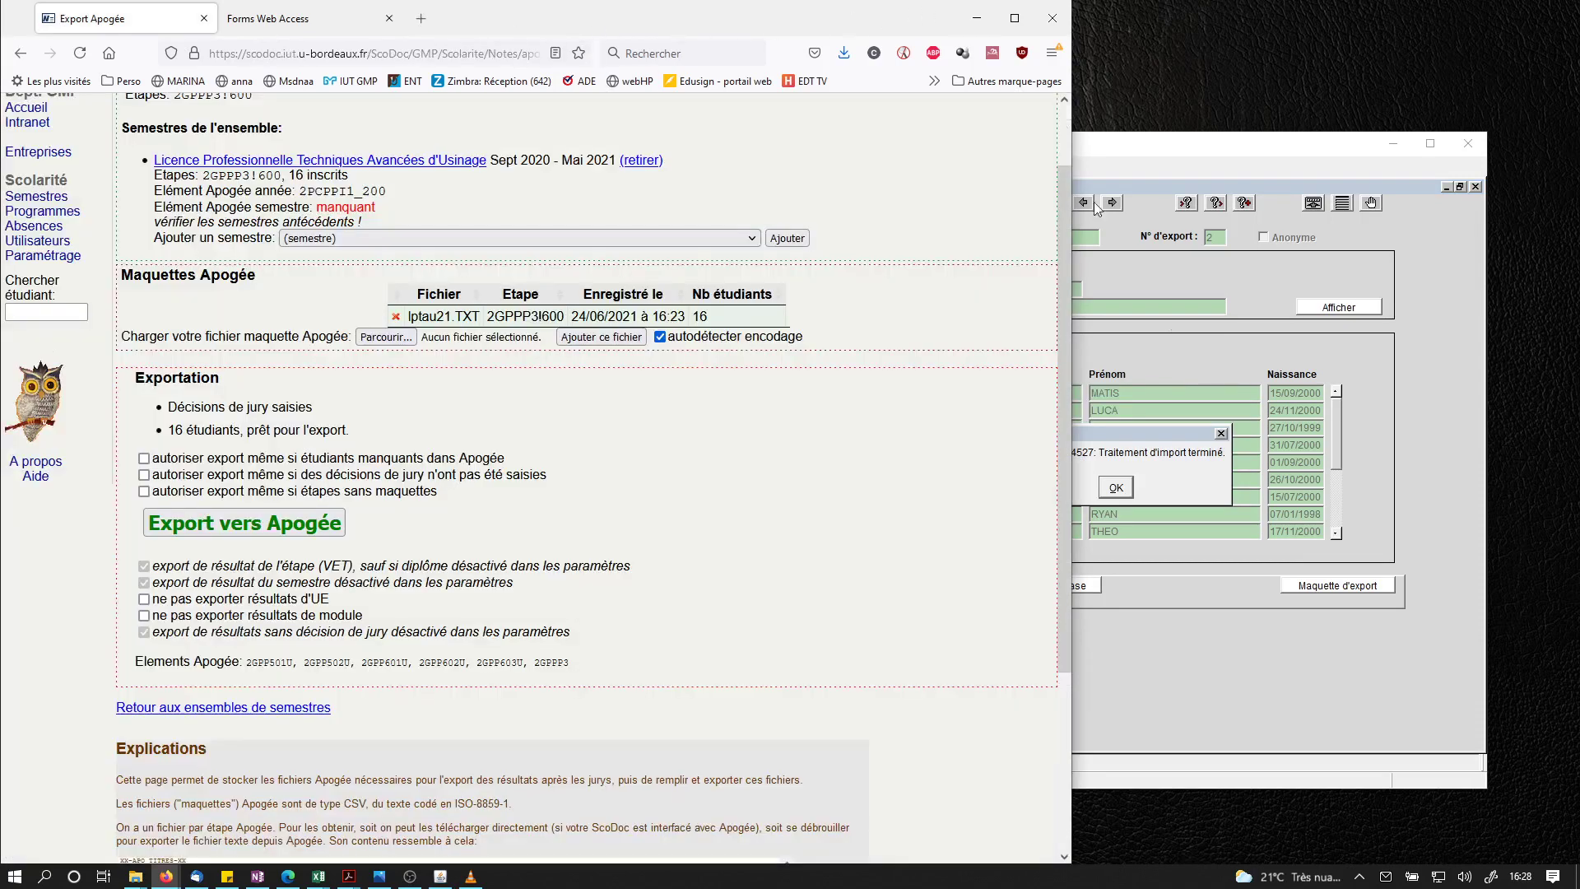
click(1176, 463)
click(1124, 486)
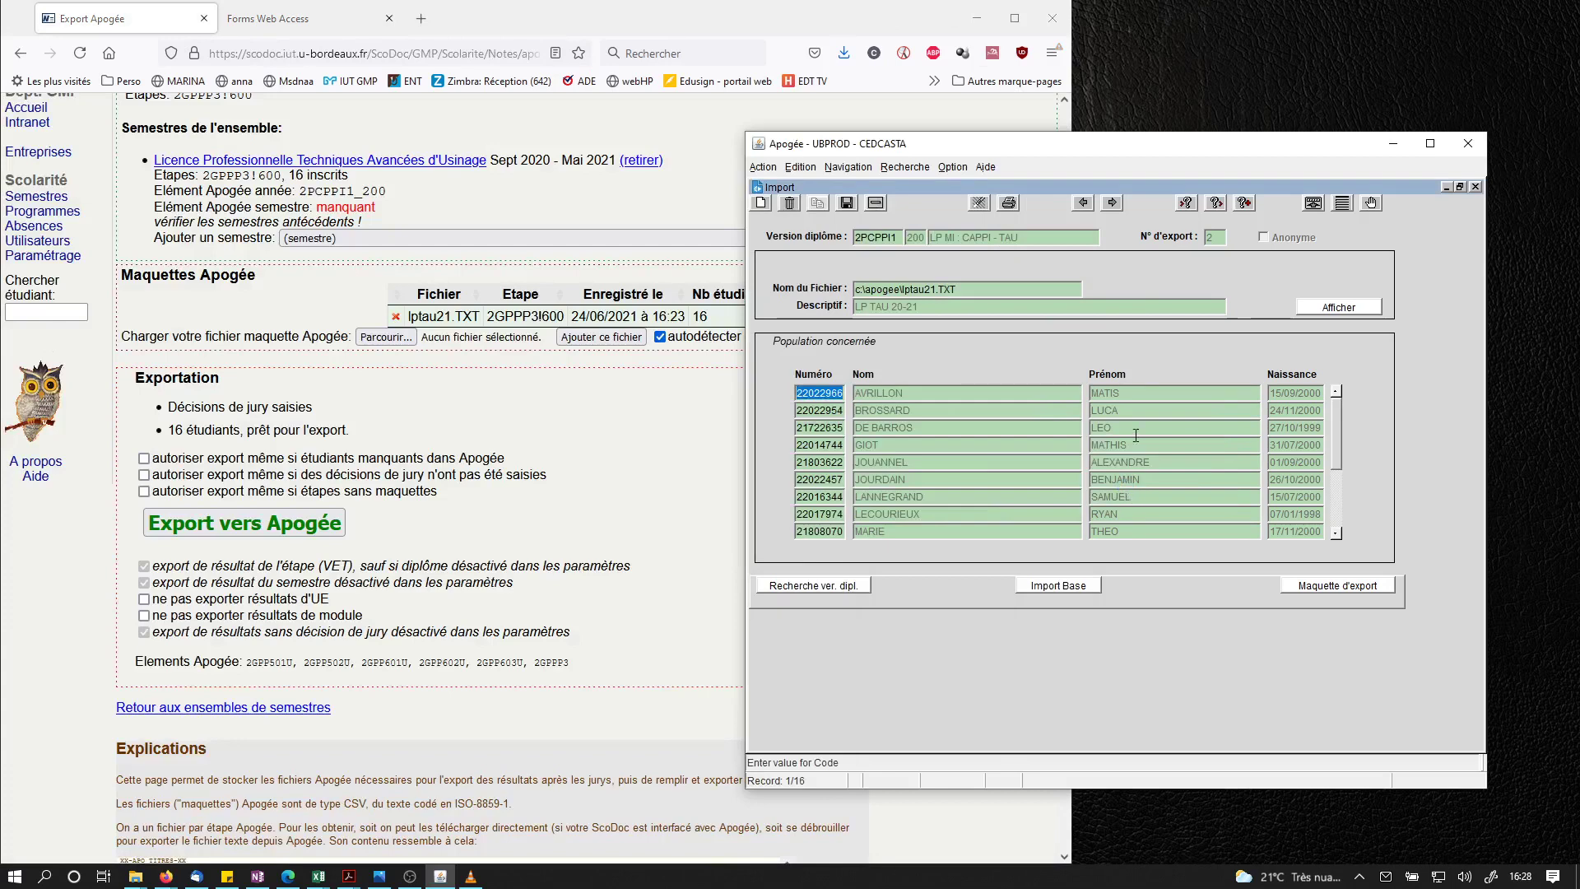
click(873, 204)
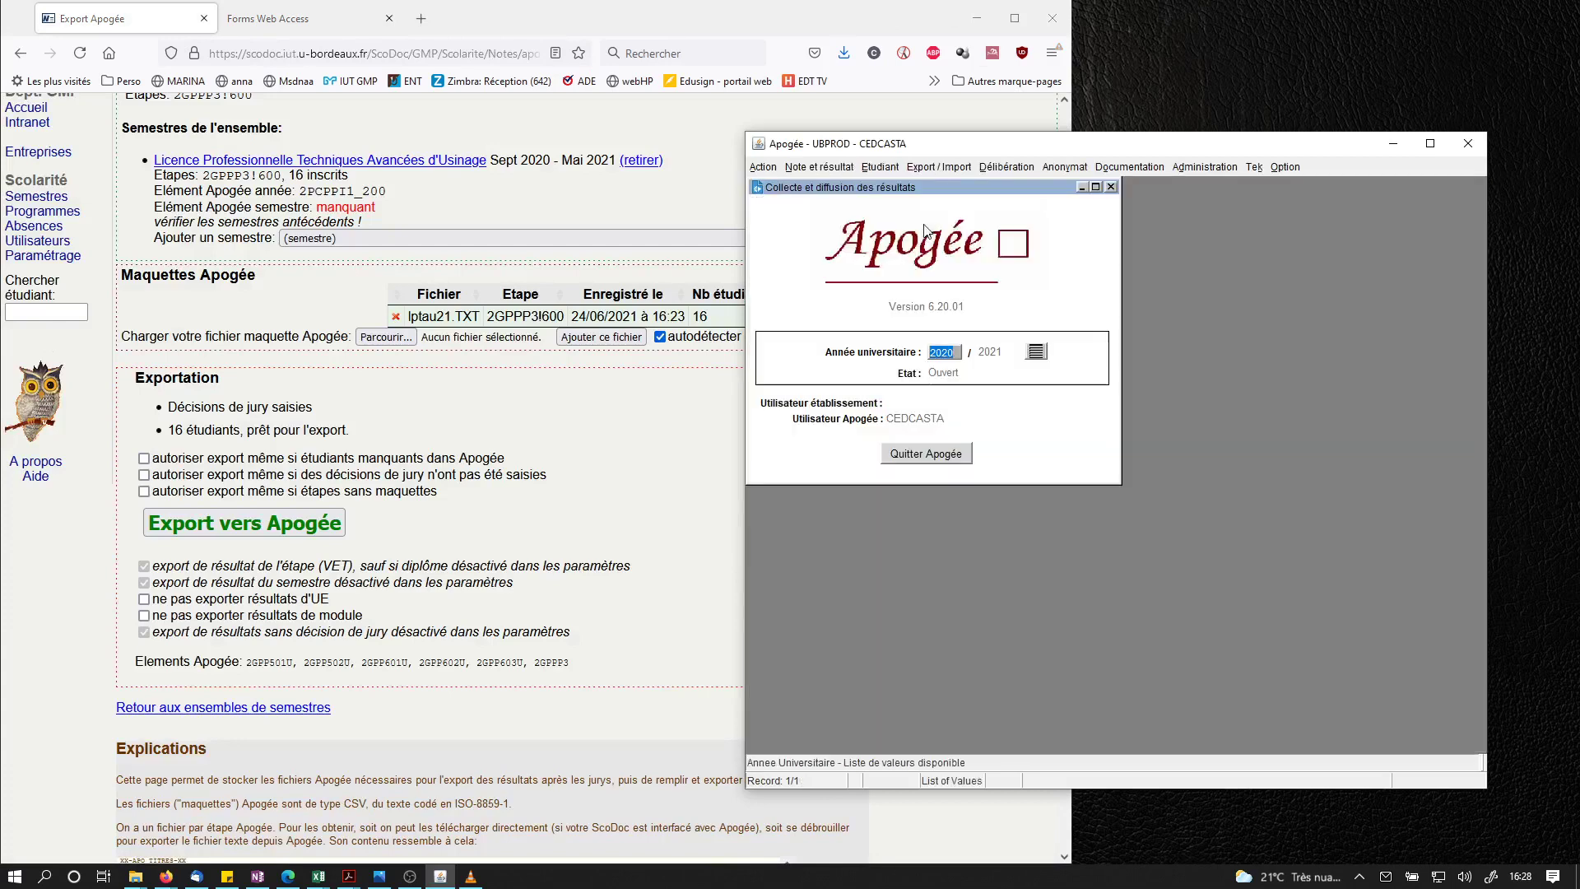
click(820, 167)
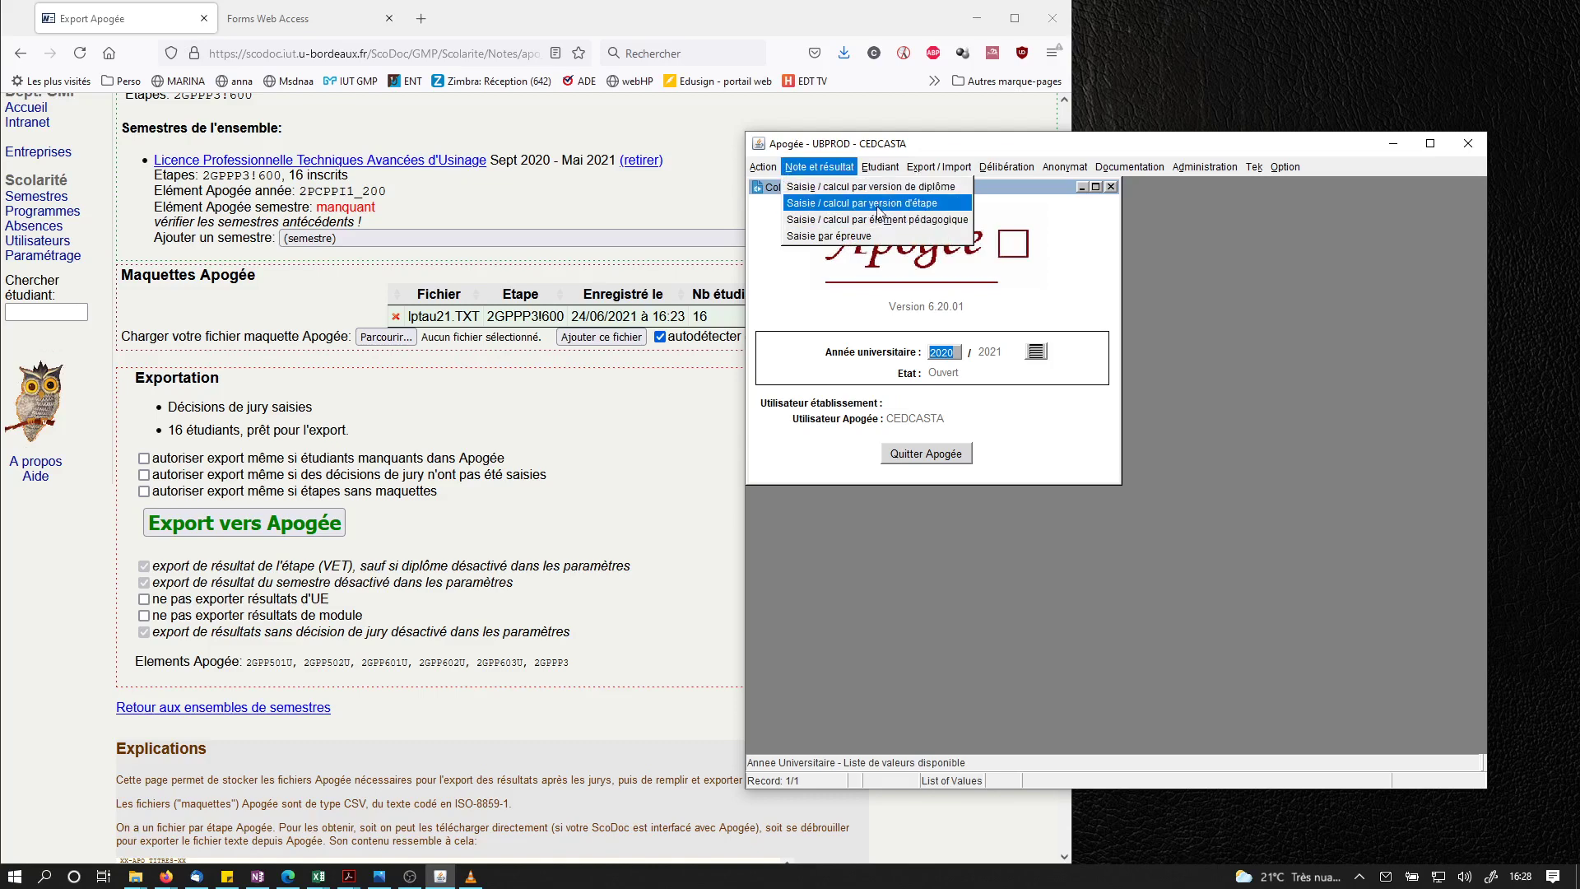
click(847, 171)
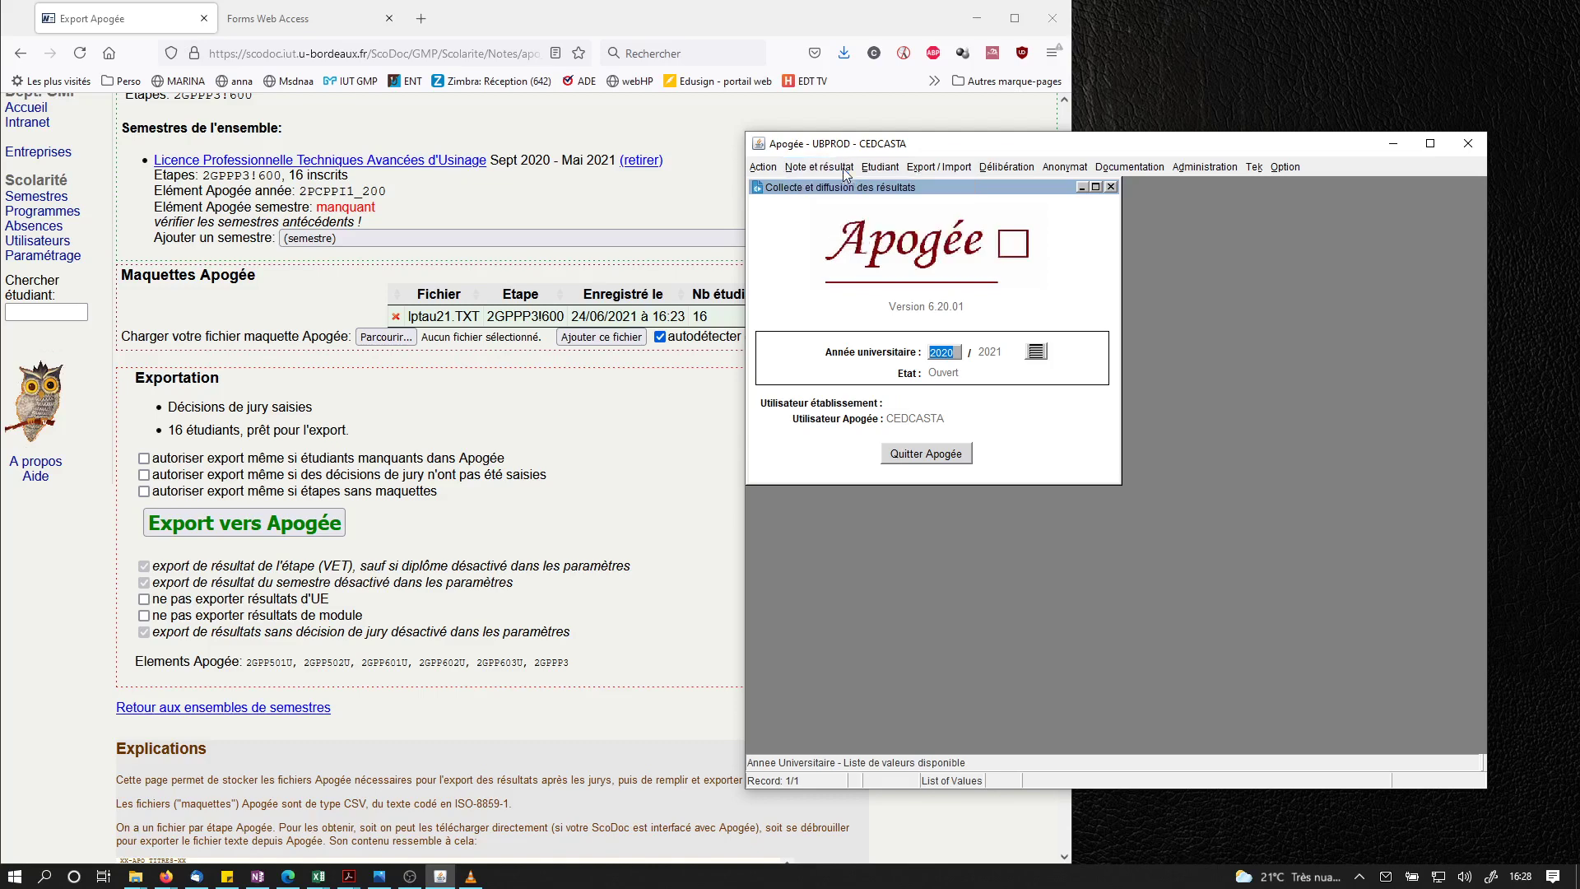
click(696, 402)
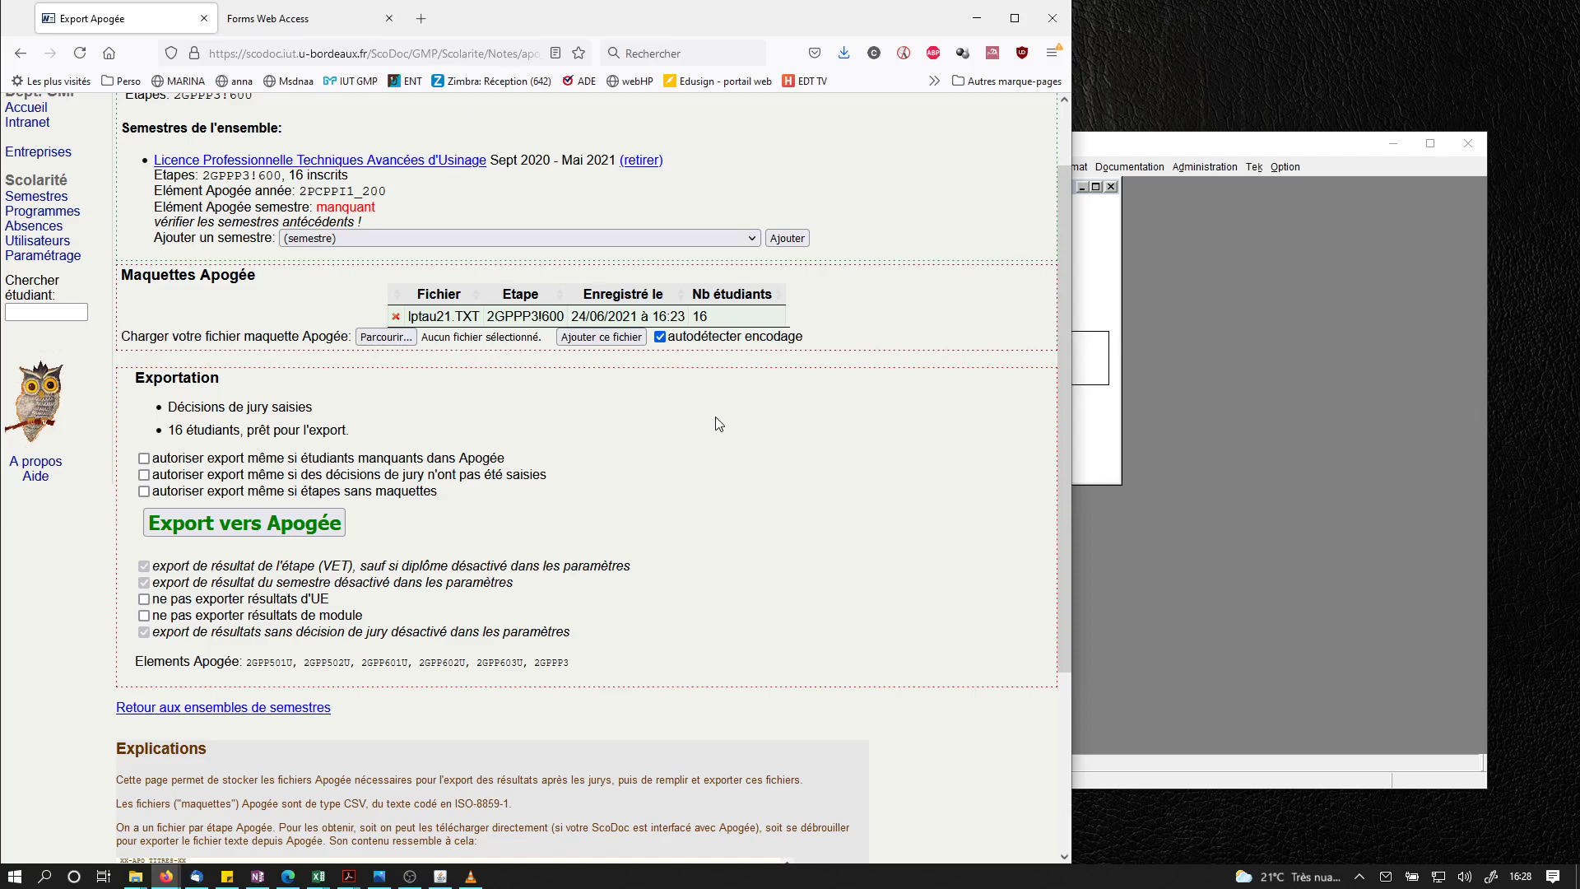
scroll(714, 416, up, 1)
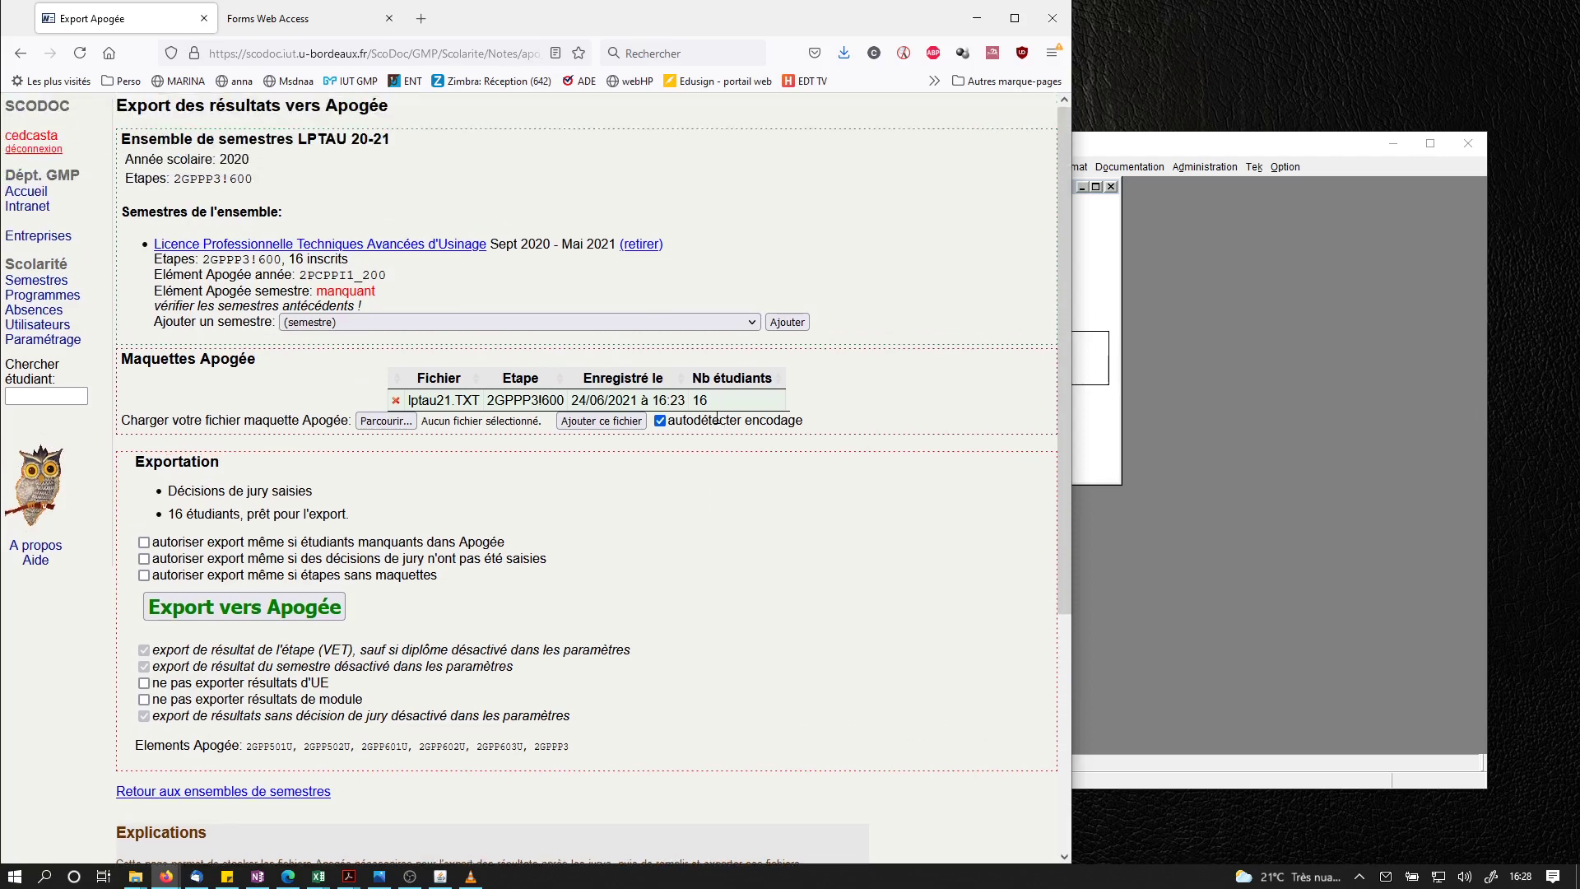
click(1133, 150)
click(607, 178)
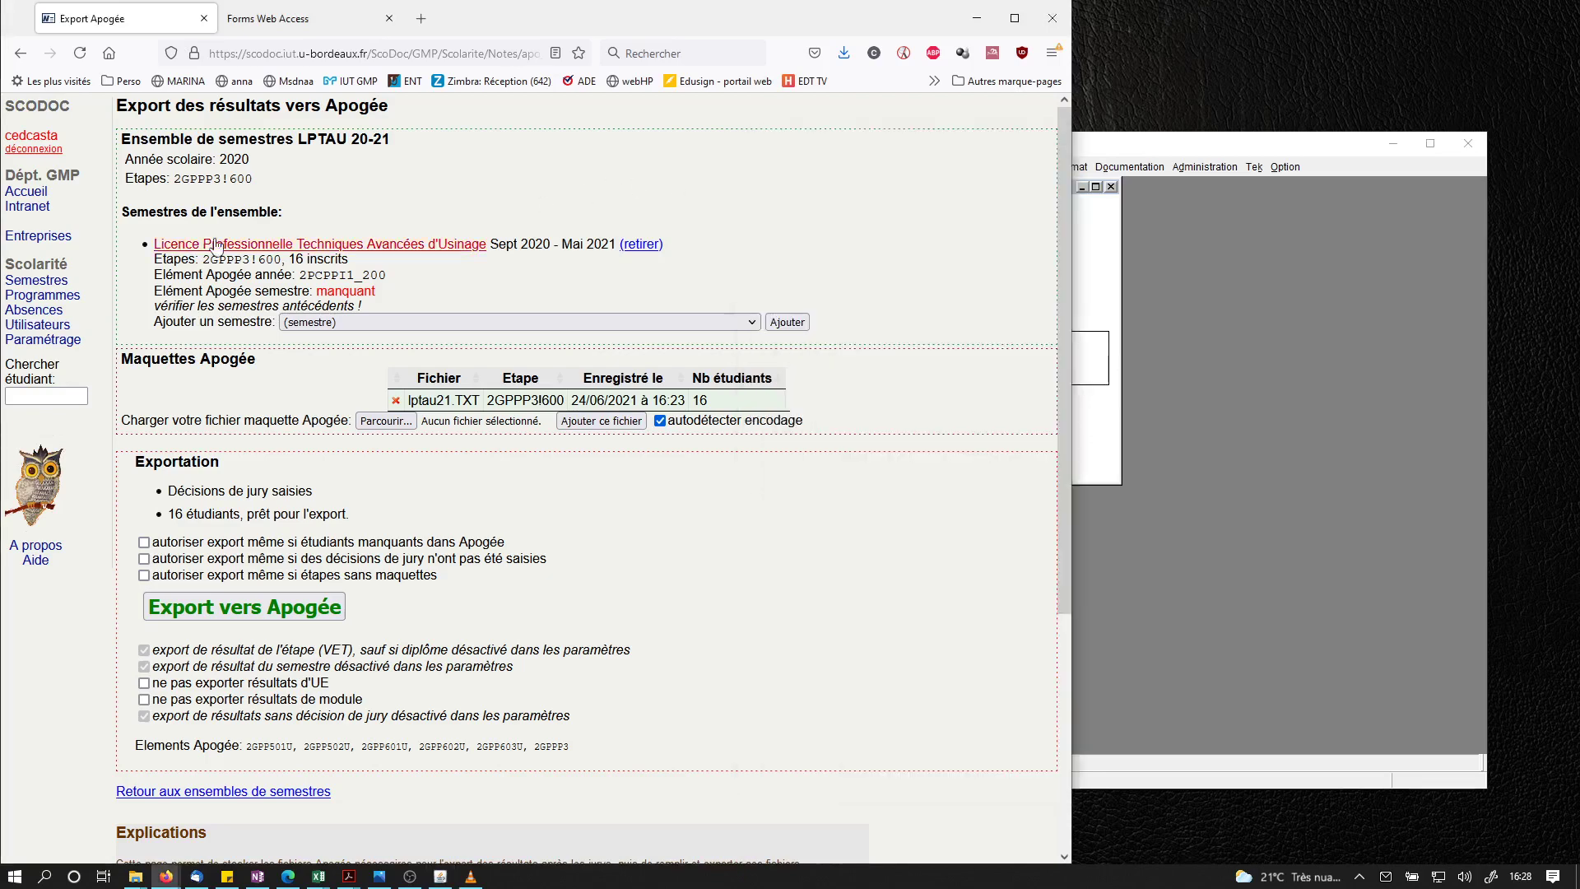